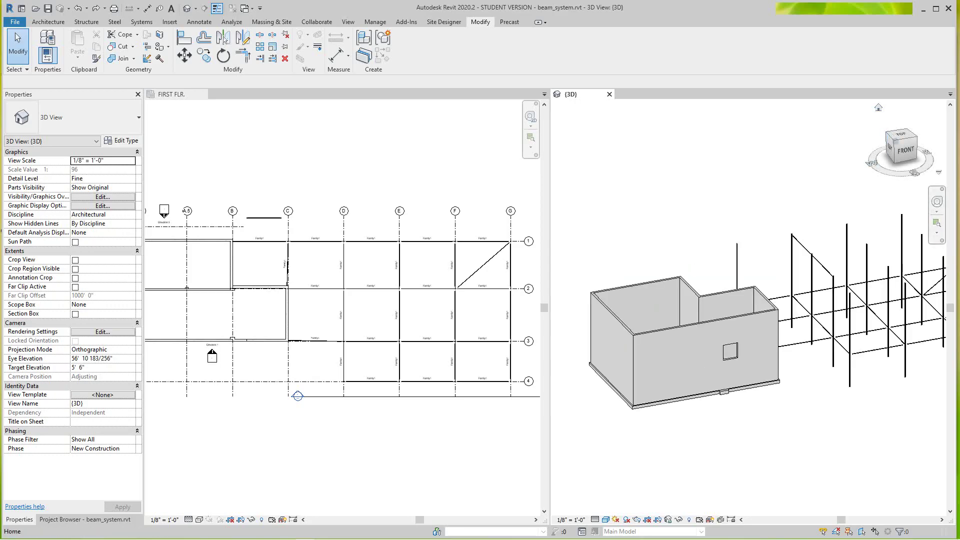
# Step: Reset the 3D view to its home orientation and examine the Family1 beams around grids C to E in the first-floor plan
pyautogui.click(878, 107)
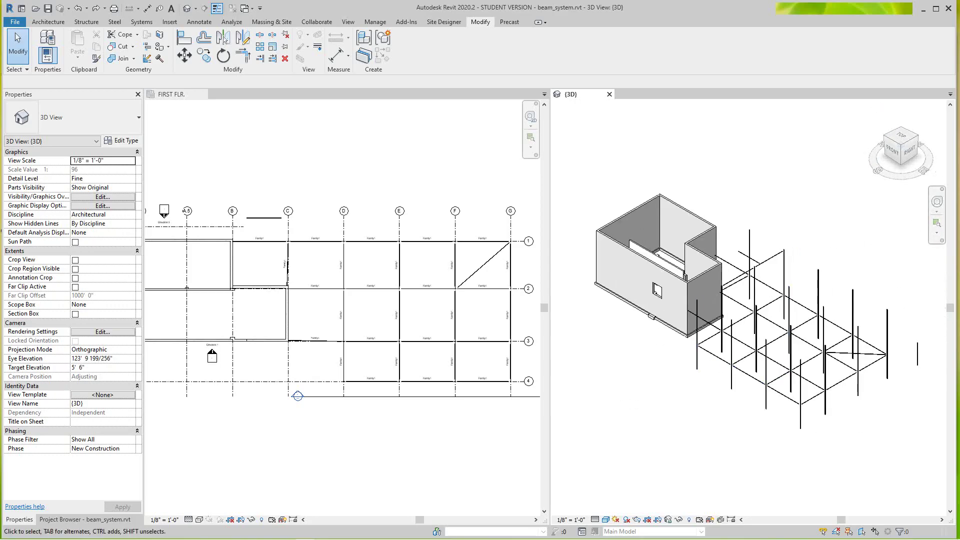
pyautogui.scroll(6, 376, 230)
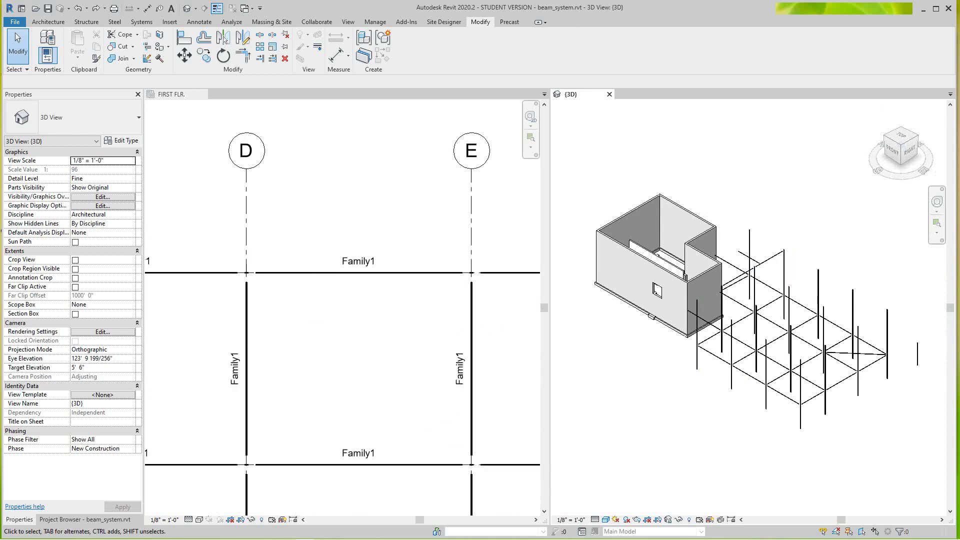
pyautogui.scroll(-4, 375, 230)
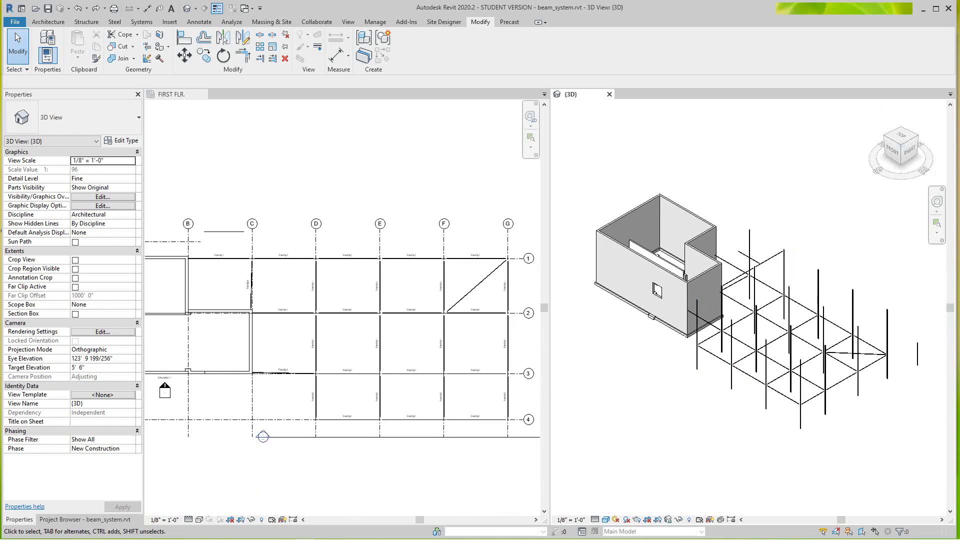
pyautogui.scroll(-5, 375, 275)
pyautogui.scroll(6, 375, 275)
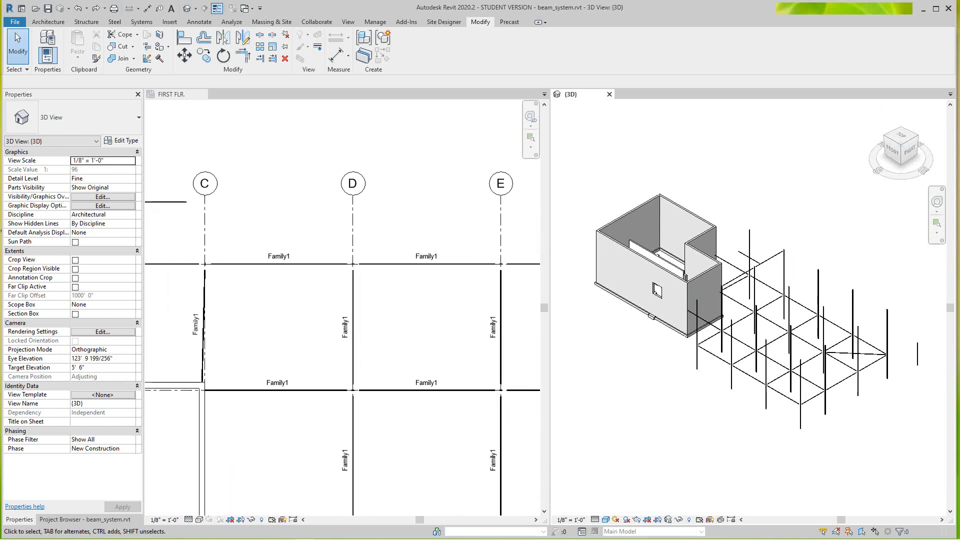
pyautogui.rightClick(300, 291)
pyautogui.click(325, 297)
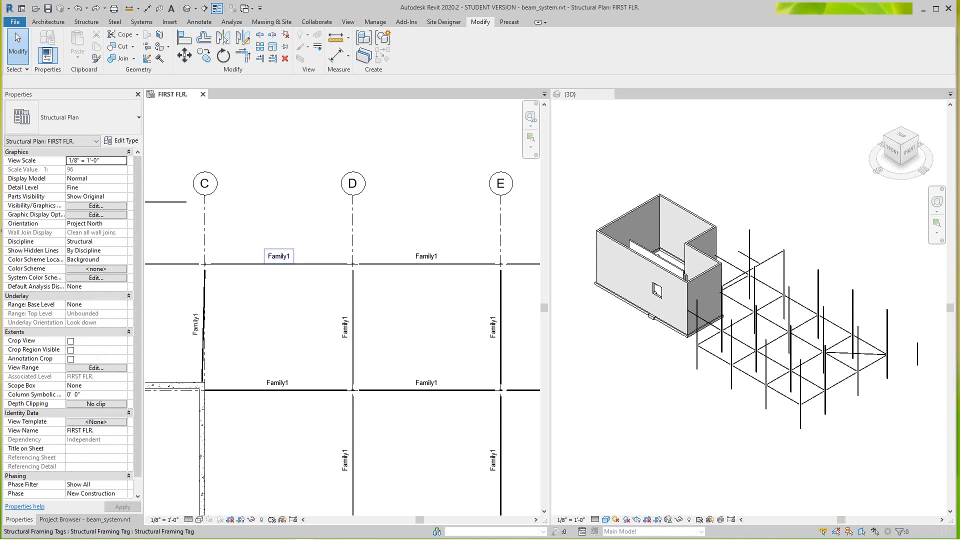
# Step: Open the family of the Family1 girder on grid line 1 between grids C and D for editing
pyautogui.click(300, 264)
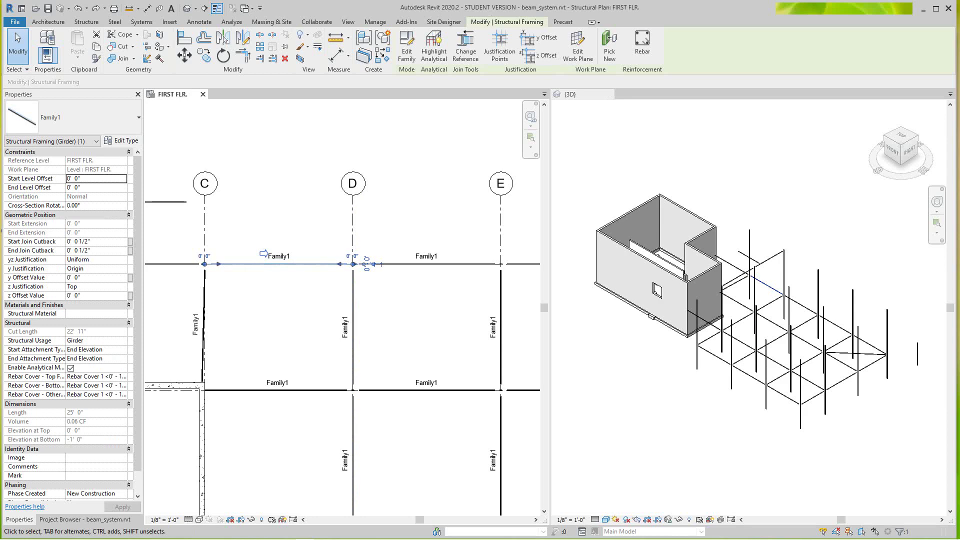
pyautogui.scroll(5, 307, 257)
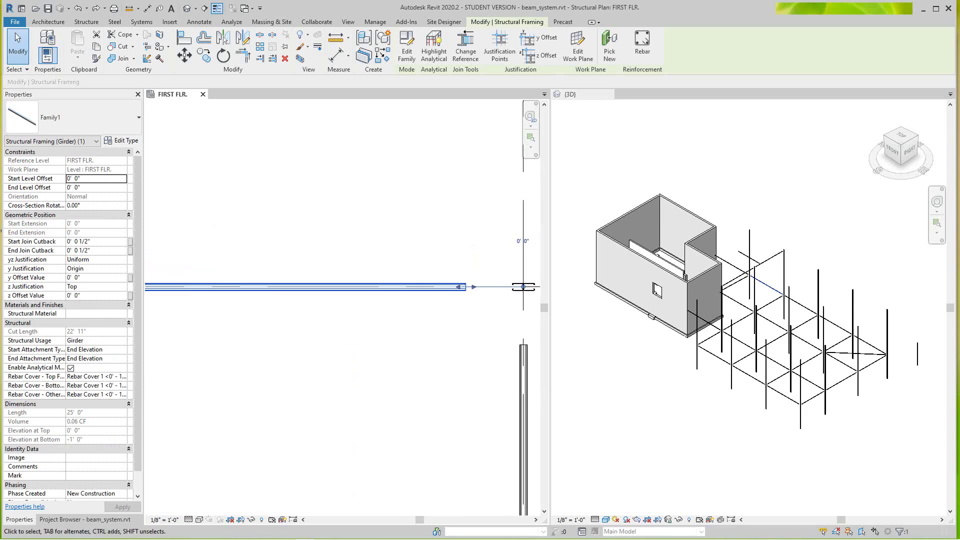
pyautogui.scroll(3, 429, 293)
pyautogui.scroll(-2, 430, 292)
pyautogui.scroll(-3, 411, 236)
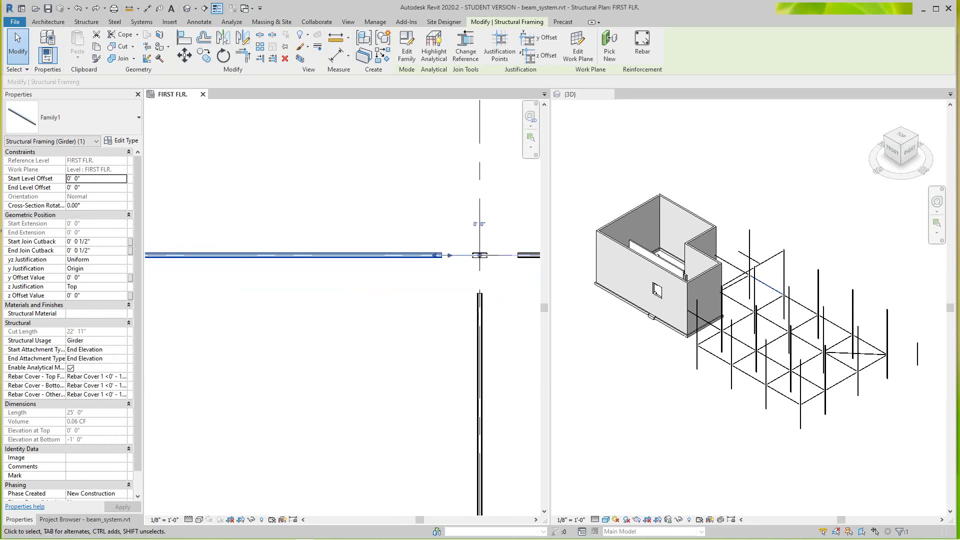
pyautogui.scroll(-3, 412, 277)
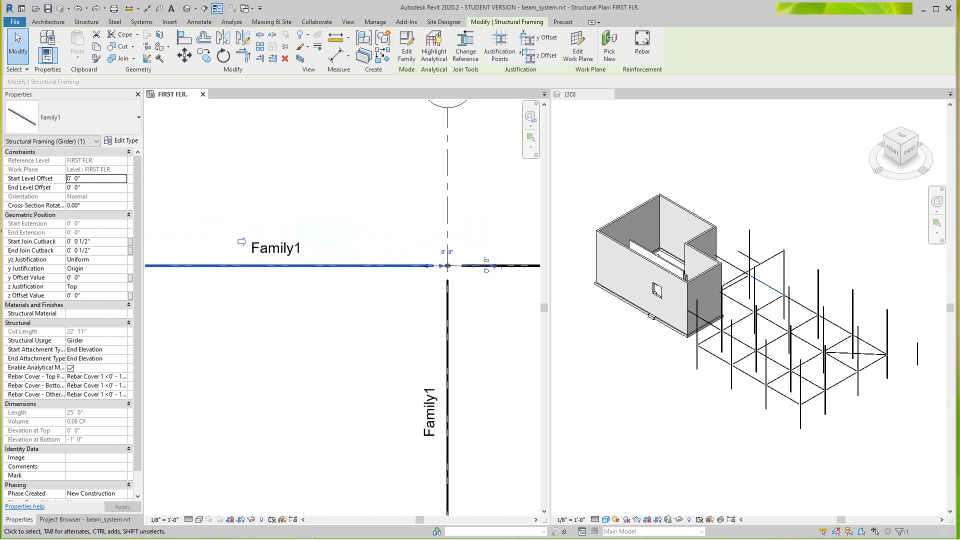
pyautogui.click(407, 48)
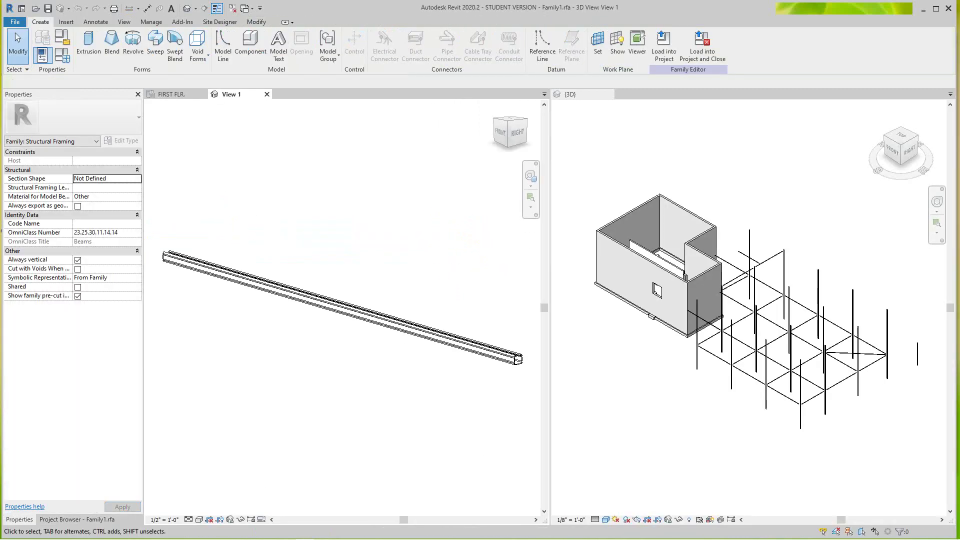
# Step: Set the family's 3D view to Fine detail and Shaded display, framing the open end of the channel
pyautogui.scroll(1, 408, 354)
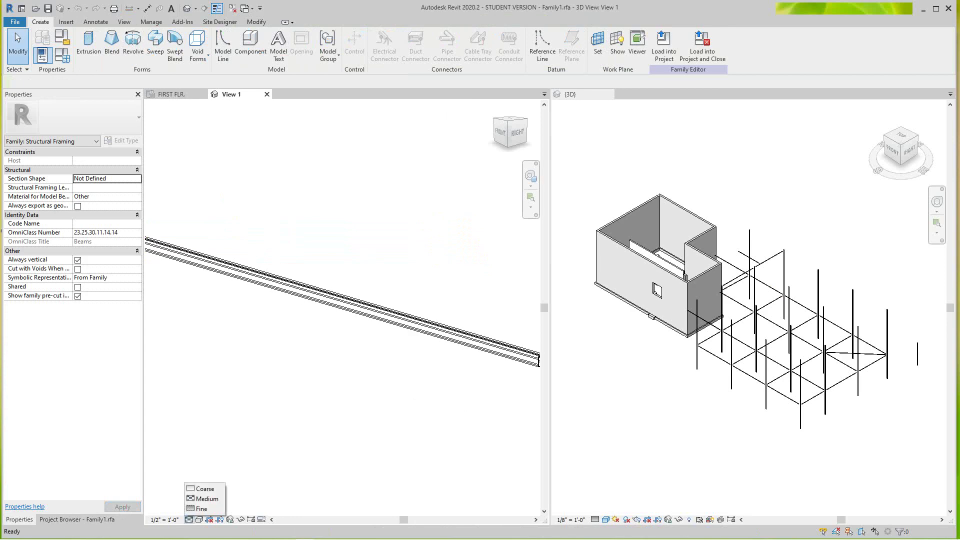
pyautogui.click(199, 519)
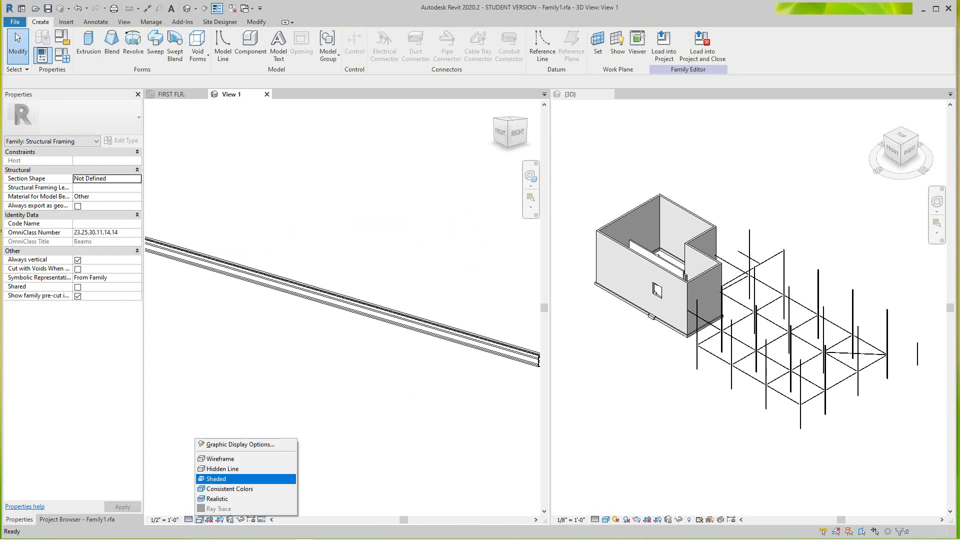
pyautogui.click(216, 479)
pyautogui.scroll(2, 434, 348)
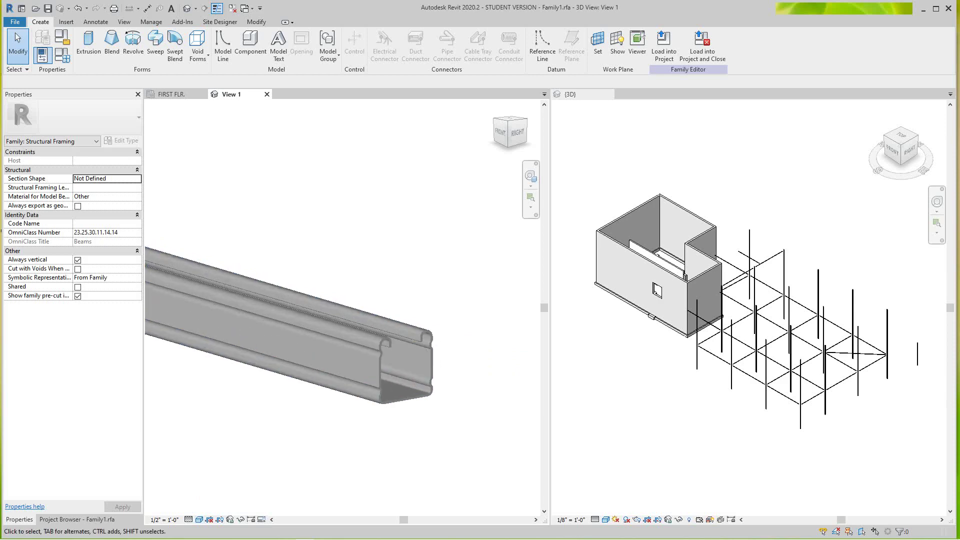
pyautogui.moveTo(434, 348); pyautogui.dragTo(414, 319, button='middle')
pyautogui.scroll(3, 397, 255)
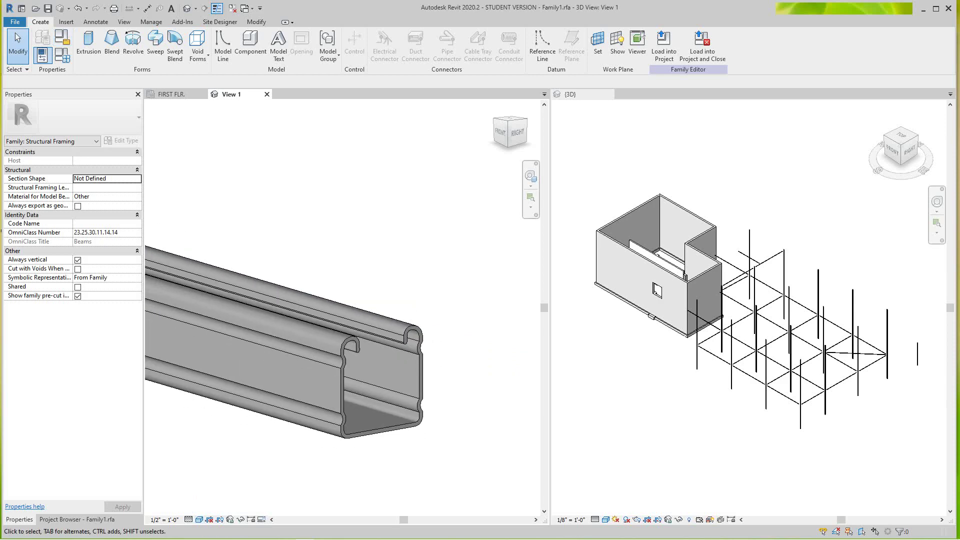
# Step: Save the channel family as P2000T.rfa in the structural basics folder, keeping at most 1 backup
pyautogui.click(15, 21)
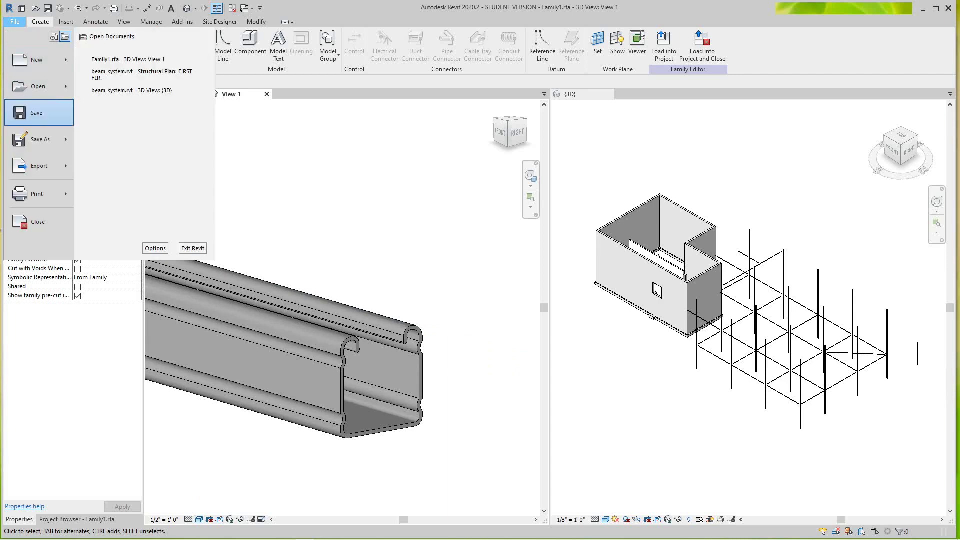
pyautogui.moveTo(40, 139)
pyautogui.click(111, 133)
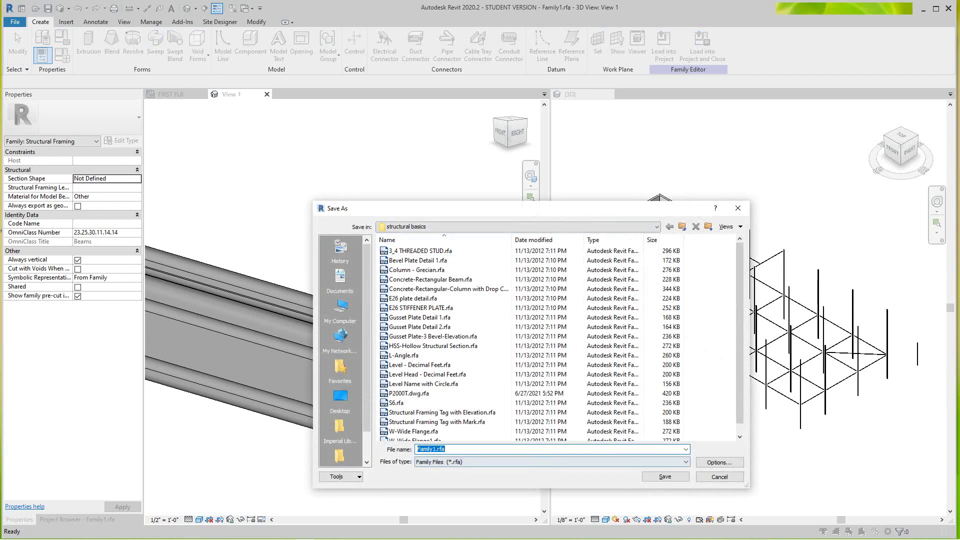
pyautogui.scroll(-1, 450, 393)
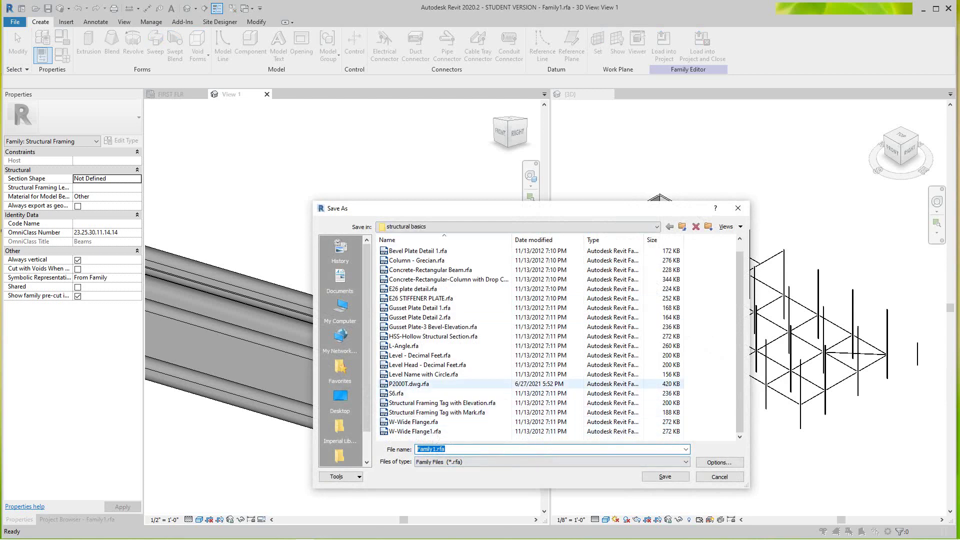
pyautogui.click(409, 384)
pyautogui.click(437, 449)
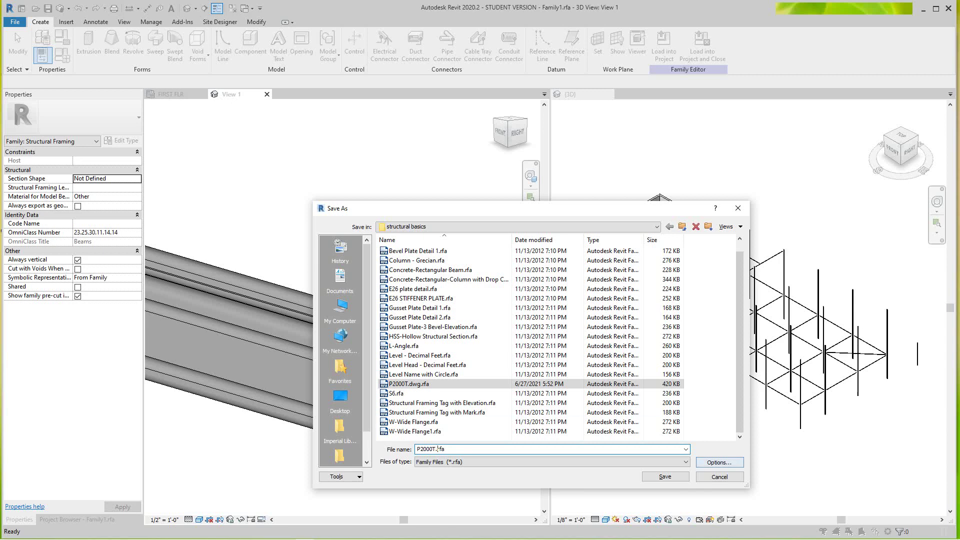
pyautogui.click(719, 462)
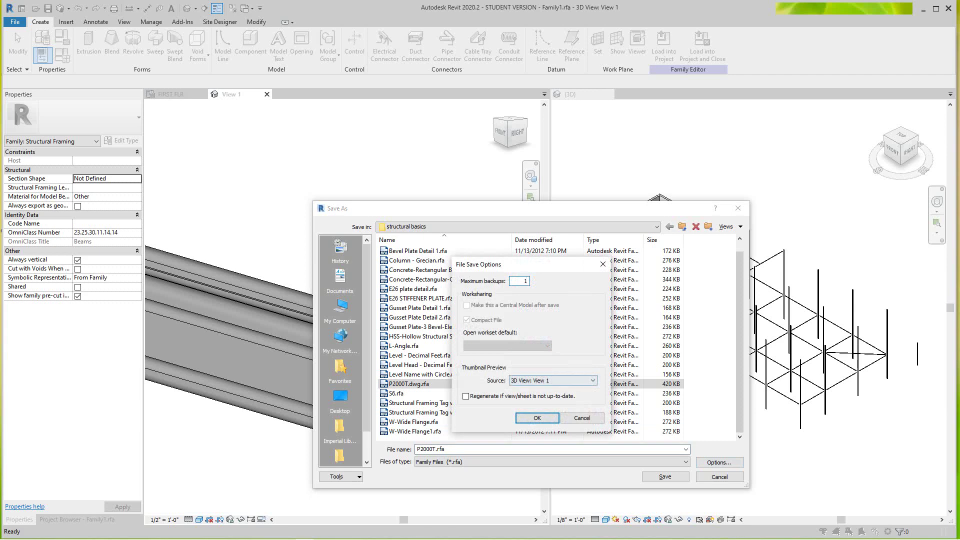
pyautogui.press('Return')
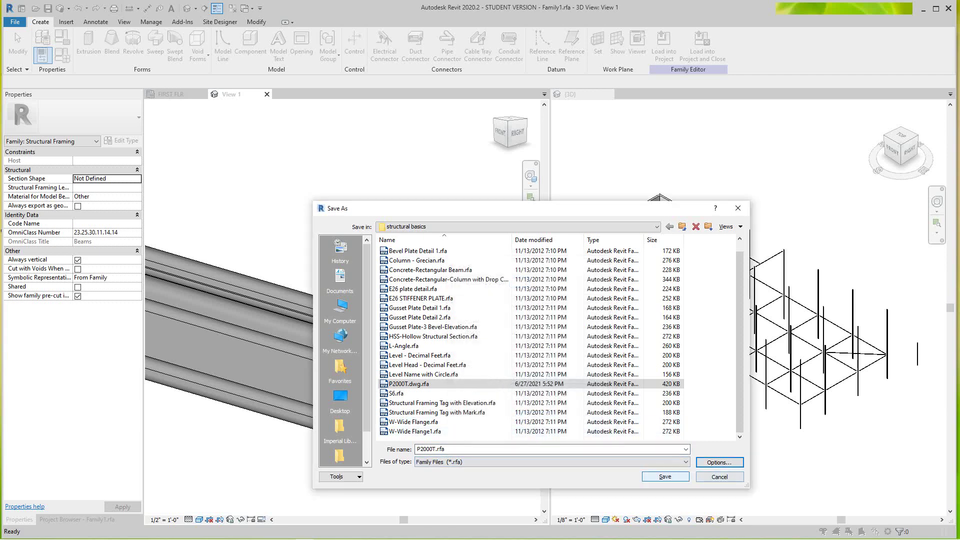
pyautogui.click(664, 477)
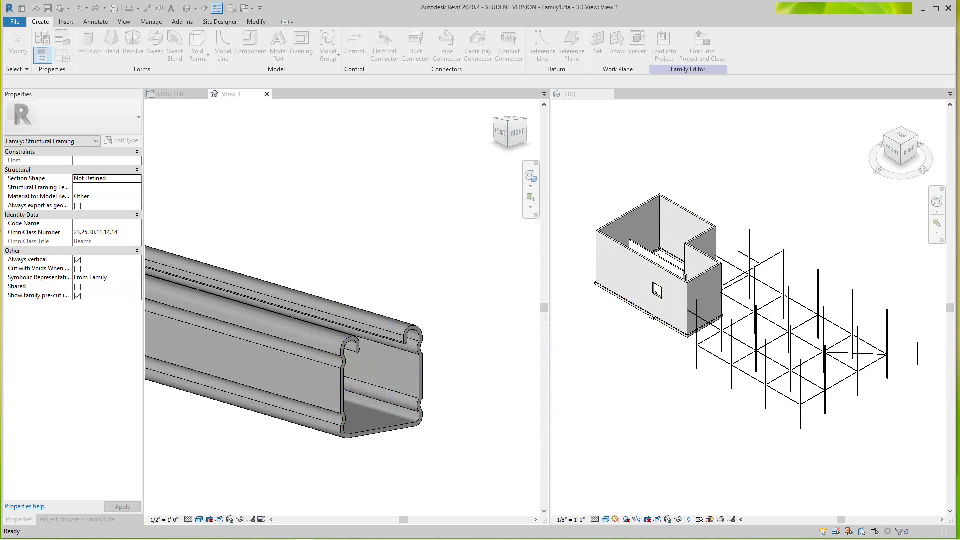
pyautogui.scroll(-7, 411, 273)
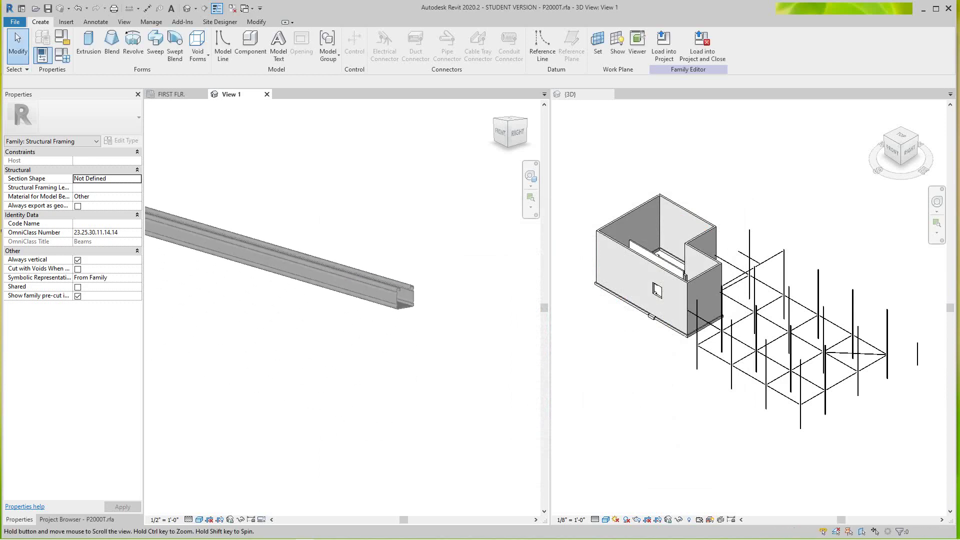
pyautogui.scroll(2, 365, 250)
pyautogui.scroll(5, 765, 353)
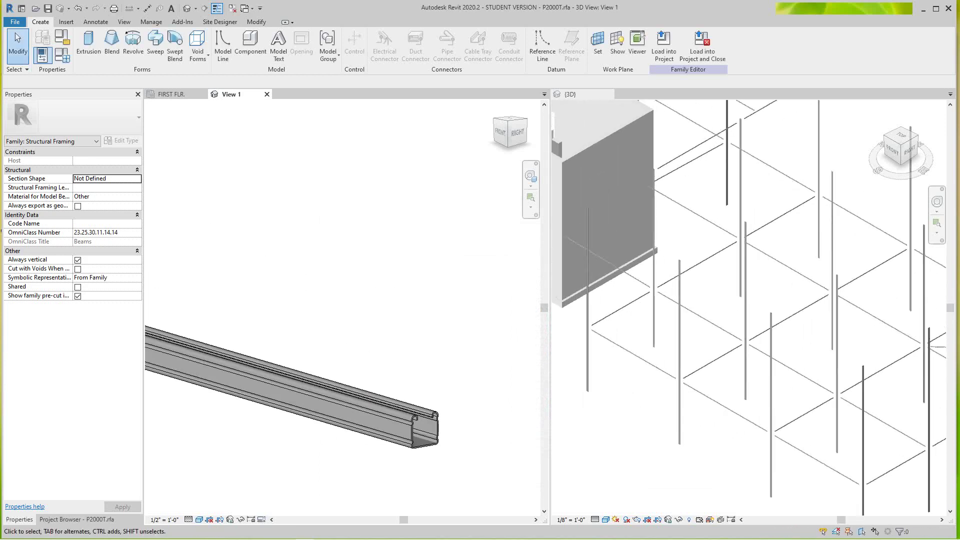
pyautogui.scroll(-3, 806, 279)
pyautogui.click(806, 279)
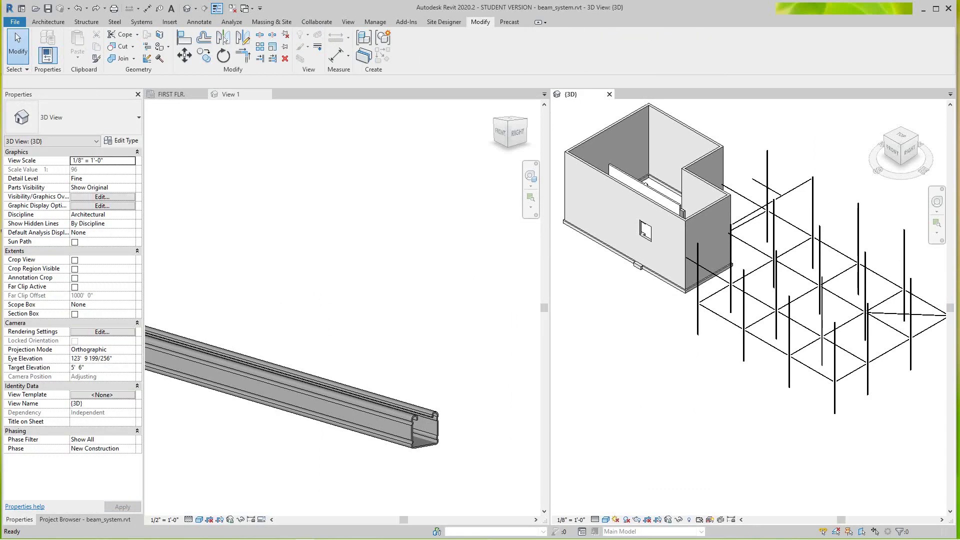
pyautogui.click(365, 250)
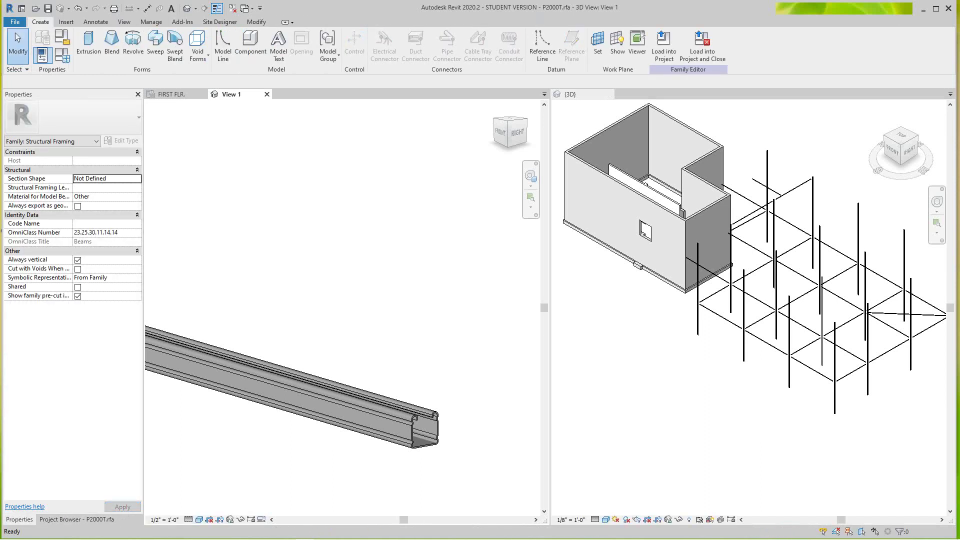
# Step: Return to the beam_system.rvt project and open the SECOND FLR. structural plan to view its grids
pyautogui.click(76, 519)
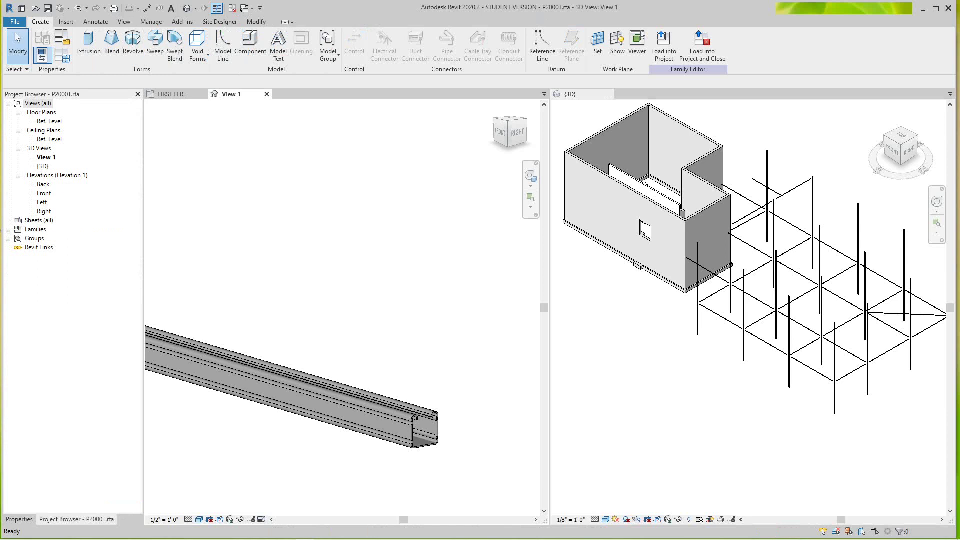
pyautogui.hotkey('ctrl', 'Tab')
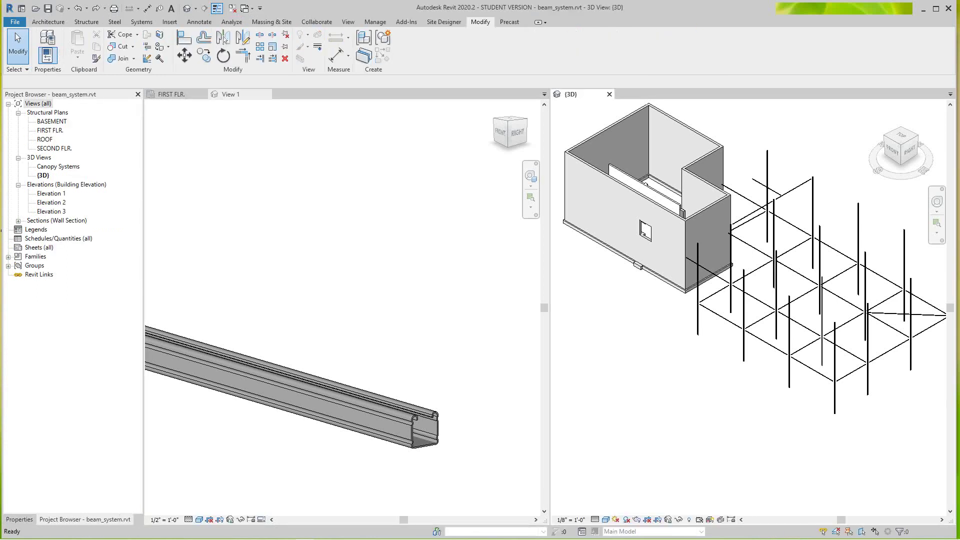
pyautogui.doubleClick(54, 148)
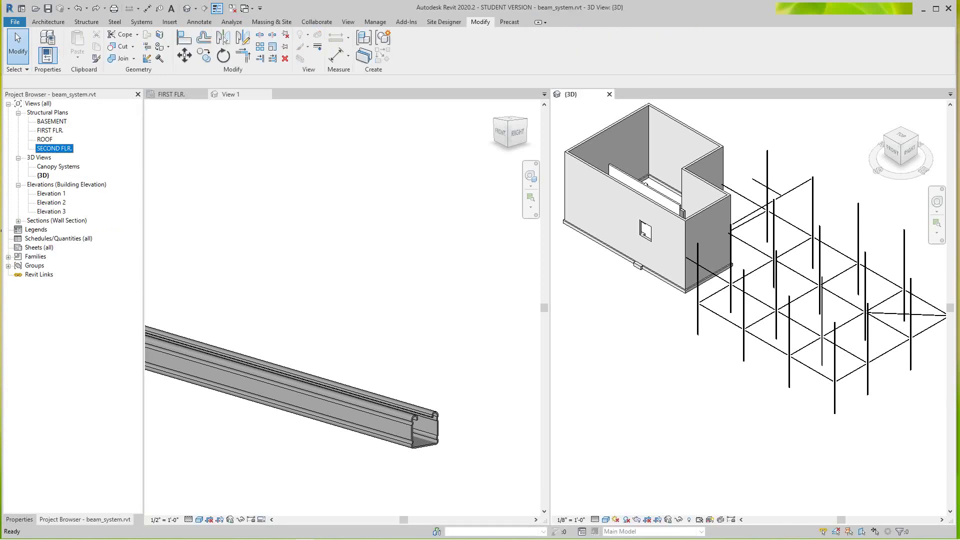
pyautogui.scroll(-3, 738, 276)
pyautogui.scroll(-4, 731, 277)
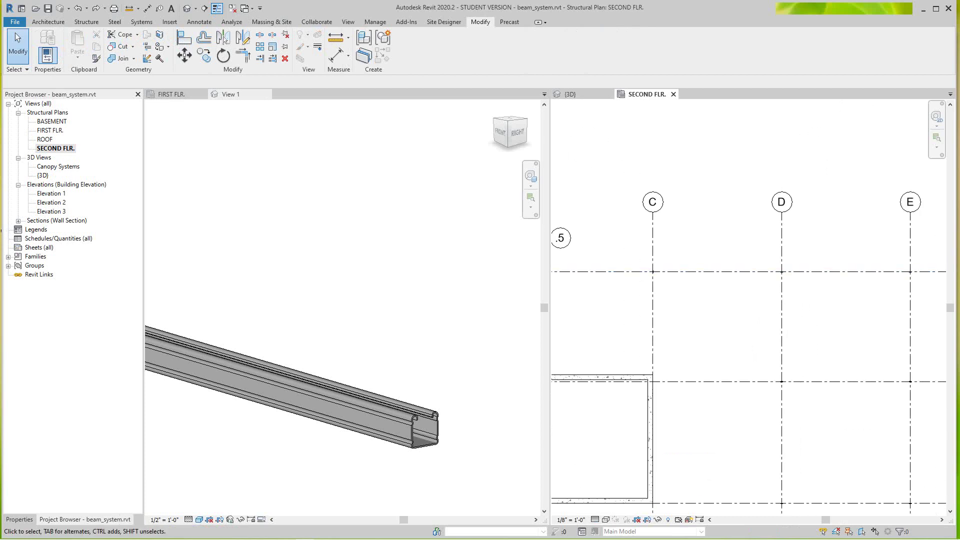
# Step: Switch to the FIRST FLR. structural plan and close the SECOND FLR. view
pyautogui.doubleClick(50, 130)
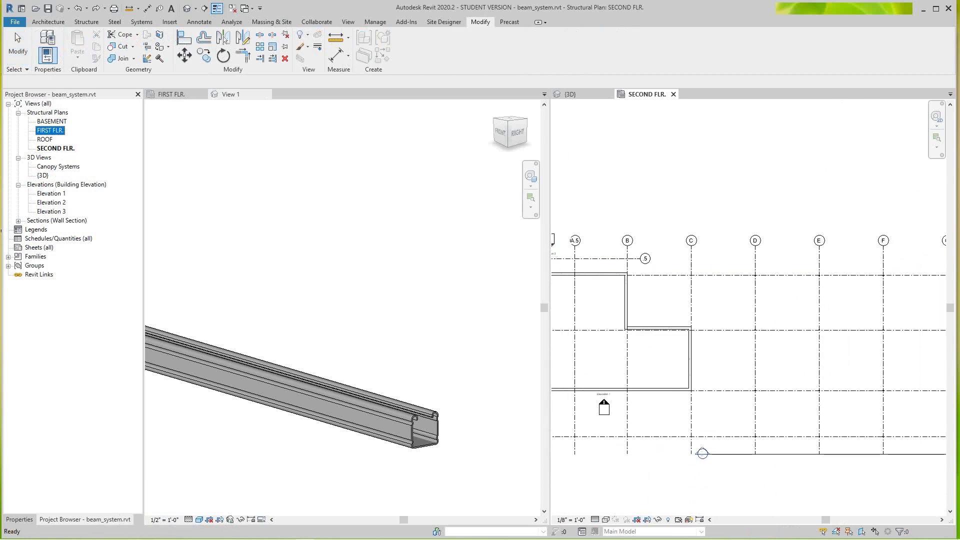
pyautogui.scroll(-3, 319, 247)
pyautogui.scroll(-3, 275, 293)
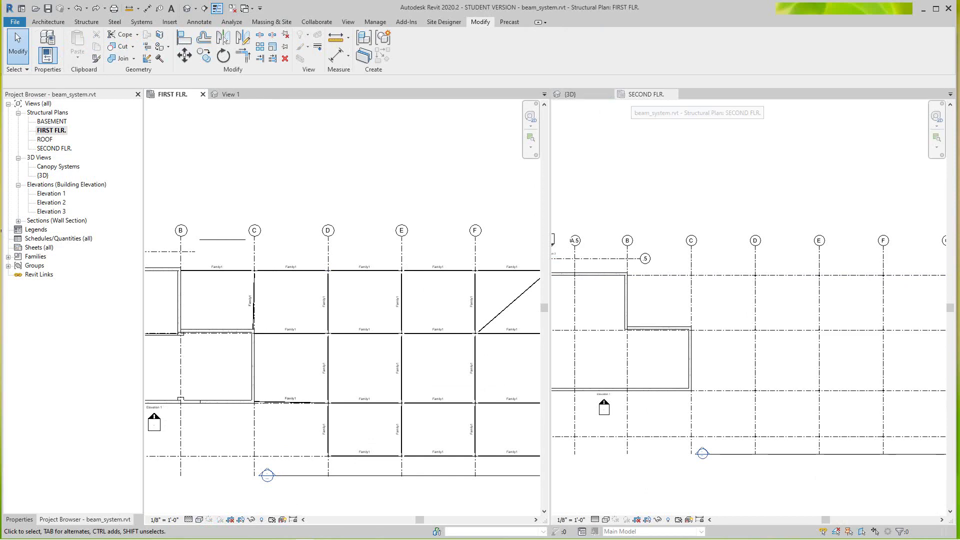
pyautogui.click(672, 94)
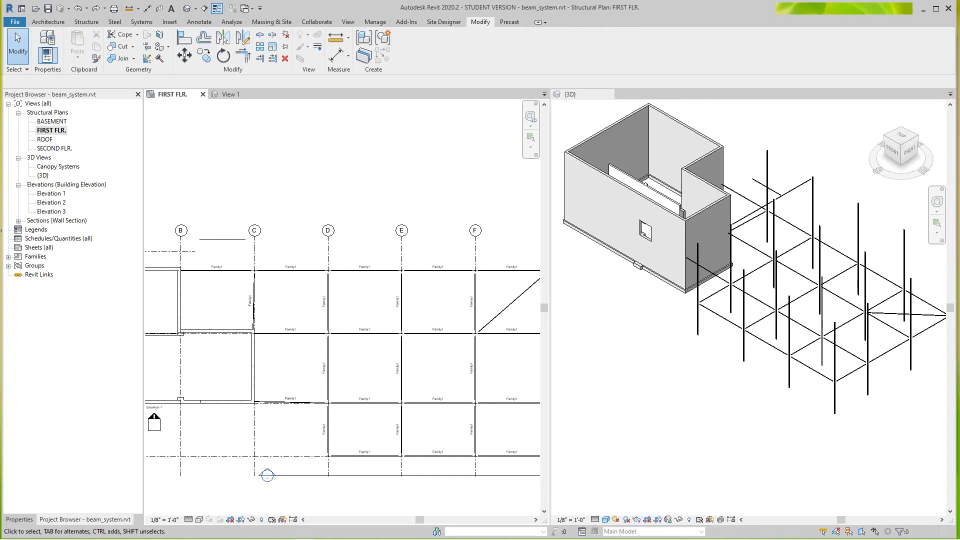
# Step: Select all instances of the Family1 beam in the entire project, starting from one beam in the first-floor plan
pyautogui.scroll(-3, 327, 199)
pyautogui.scroll(8, 290, 240)
pyautogui.moveTo(290, 241); pyautogui.dragTo(338, 275, button='middle')
pyautogui.scroll(6, 315, 281)
pyautogui.moveTo(239, 266); pyautogui.dragTo(313, 255, button='middle')
pyautogui.scroll(-2, 320, 300)
pyautogui.scroll(1, 321, 299)
pyautogui.scroll(2, 307, 264)
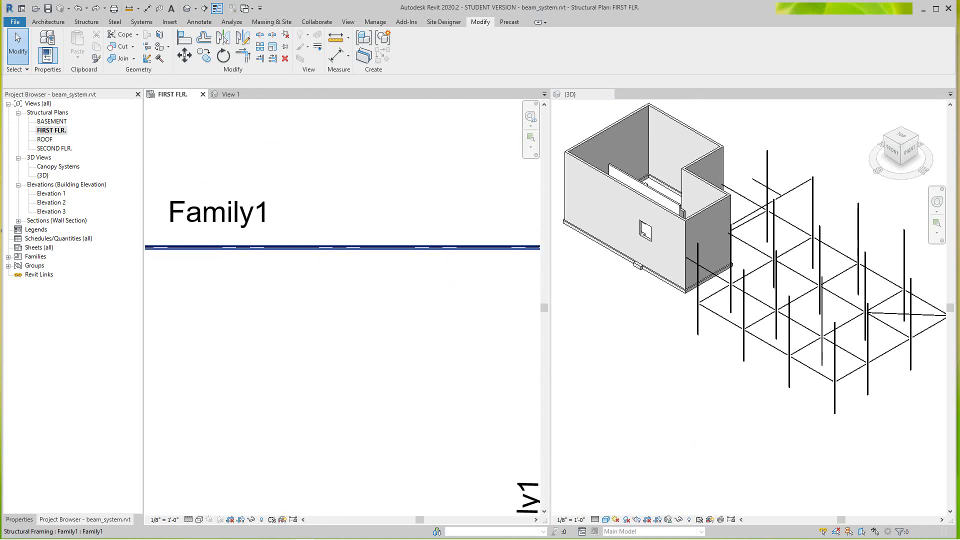
pyautogui.click(304, 248)
pyautogui.rightClick(305, 254)
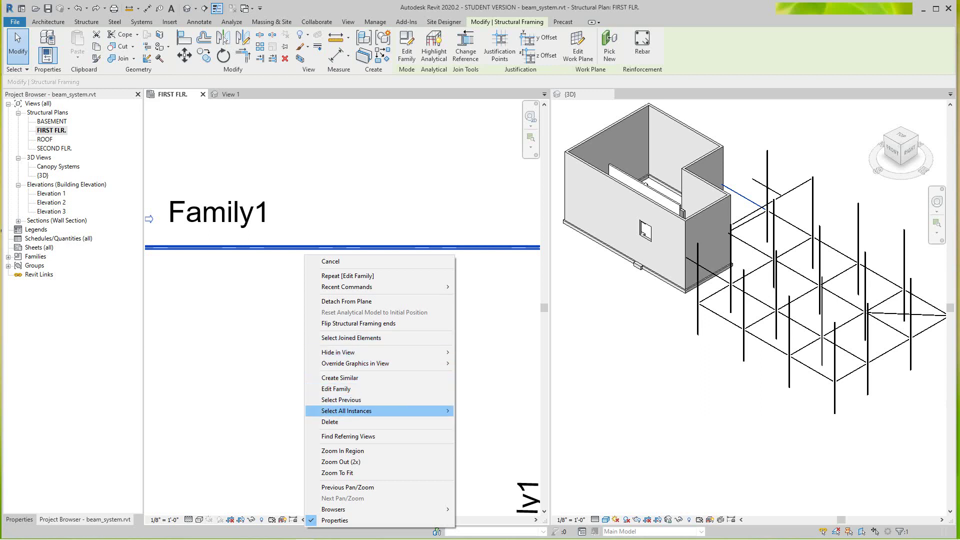
pyautogui.moveTo(350, 411)
pyautogui.click(504, 422)
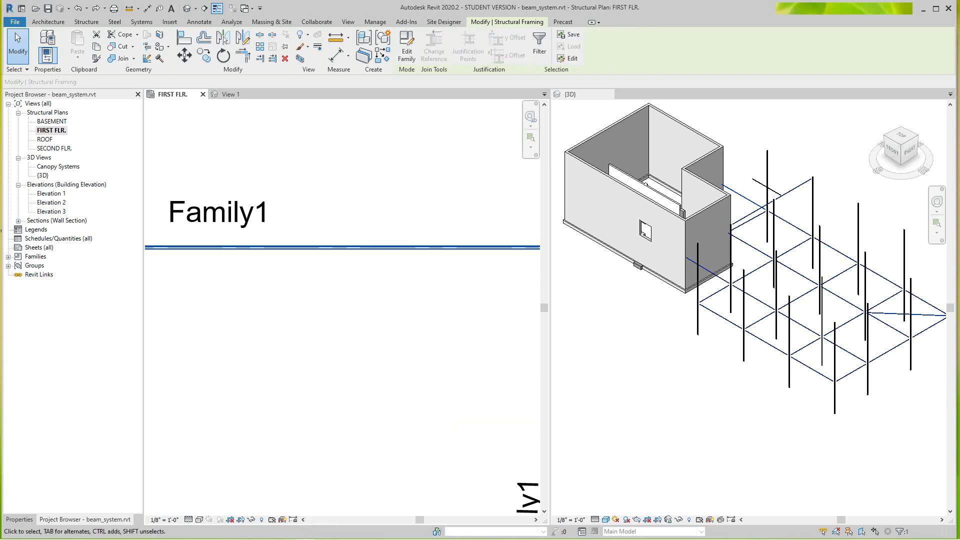
# Step: Check the available framing types for the selected Family1 beams, including P2000T.dwg, and clear the selection without changing the type
pyautogui.scroll(-3, 503, 422)
pyautogui.scroll(-3, 378, 346)
pyautogui.moveTo(378, 347); pyautogui.dragTo(198, 254, button='middle')
pyautogui.scroll(1, 342, 320)
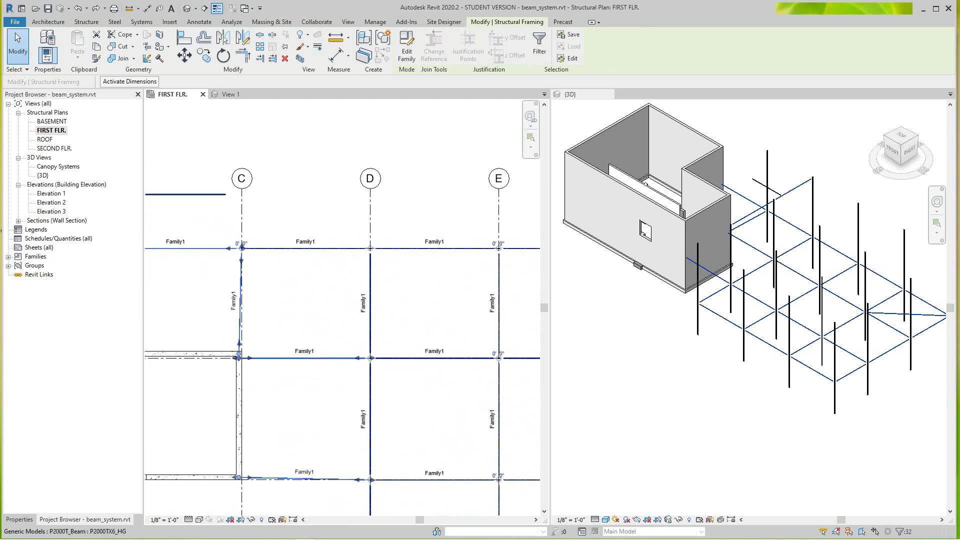
pyautogui.click(19, 519)
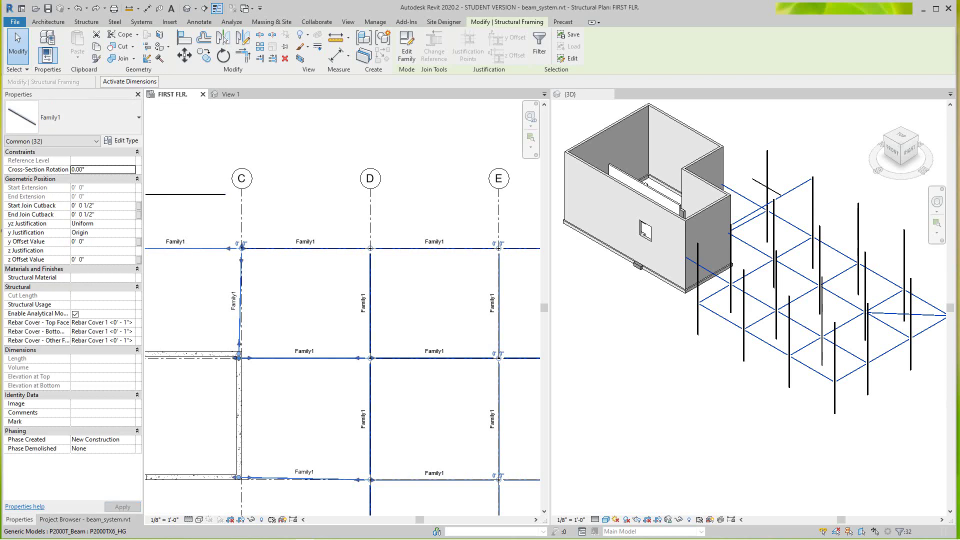
pyautogui.click(73, 117)
pyautogui.click(73, 117)
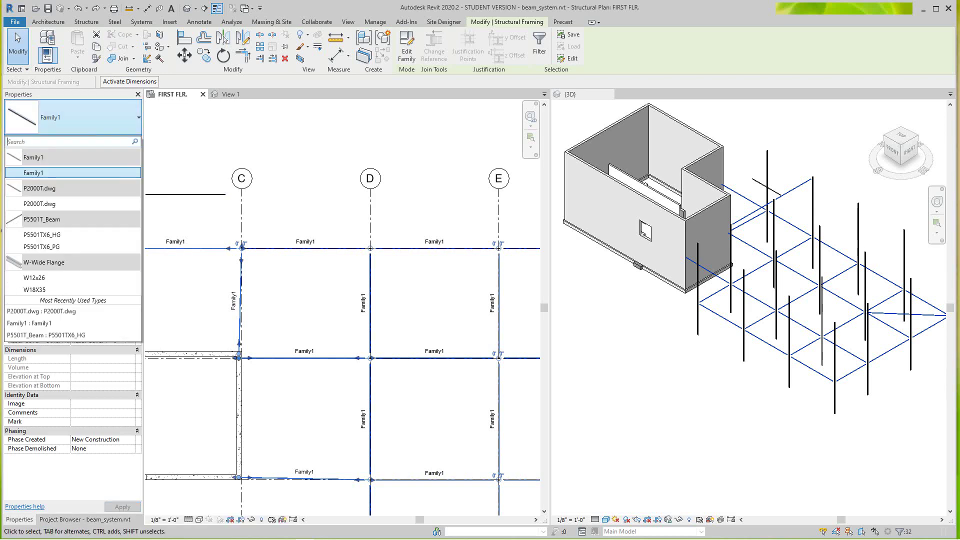
pyautogui.press('Down')
pyautogui.press('Down')
pyautogui.press('Down')
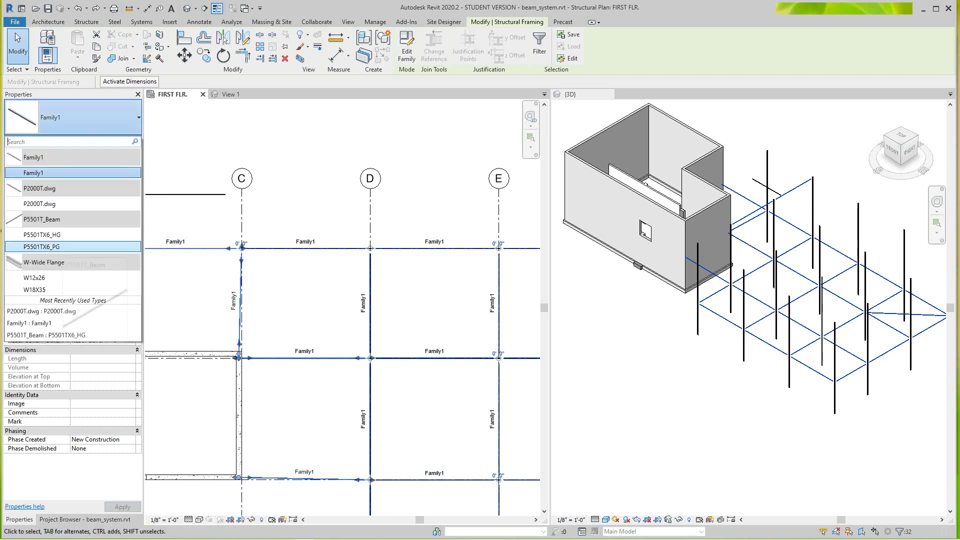
pyautogui.press('Down')
pyautogui.press('Down')
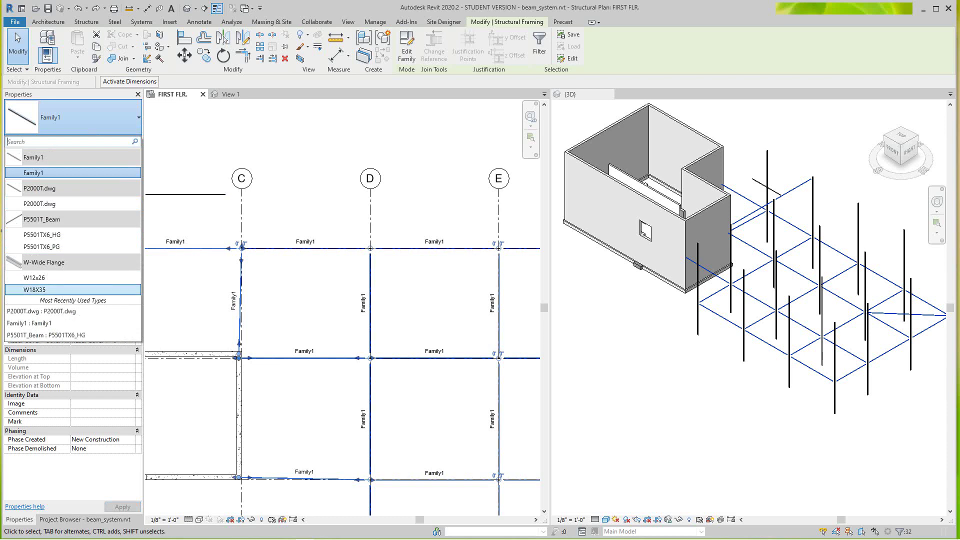
pyautogui.press('Up')
pyautogui.press('Up')
pyautogui.press('Up')
pyautogui.press('Up')
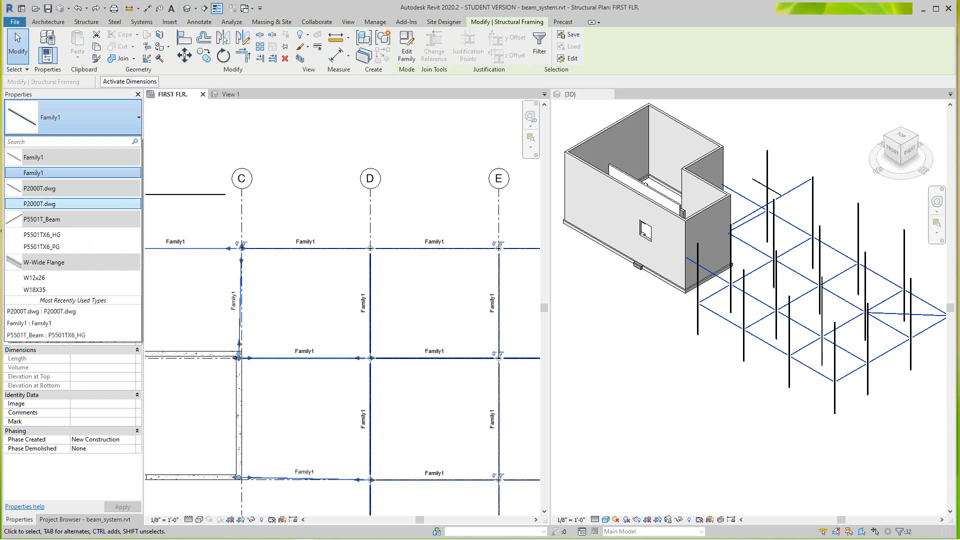
pyautogui.press('Escape')
pyautogui.rightClick(312, 157)
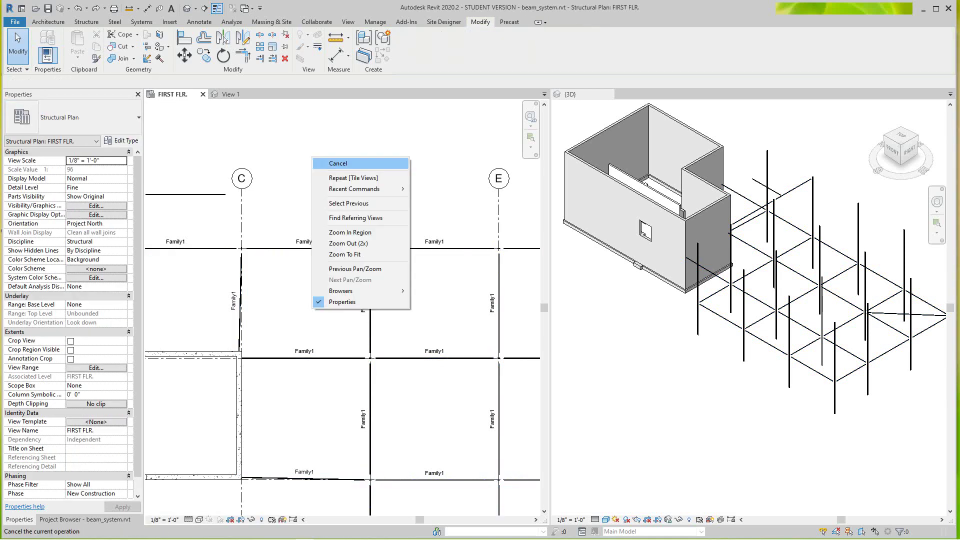
pyautogui.click(337, 163)
pyautogui.scroll(-2, 288, 226)
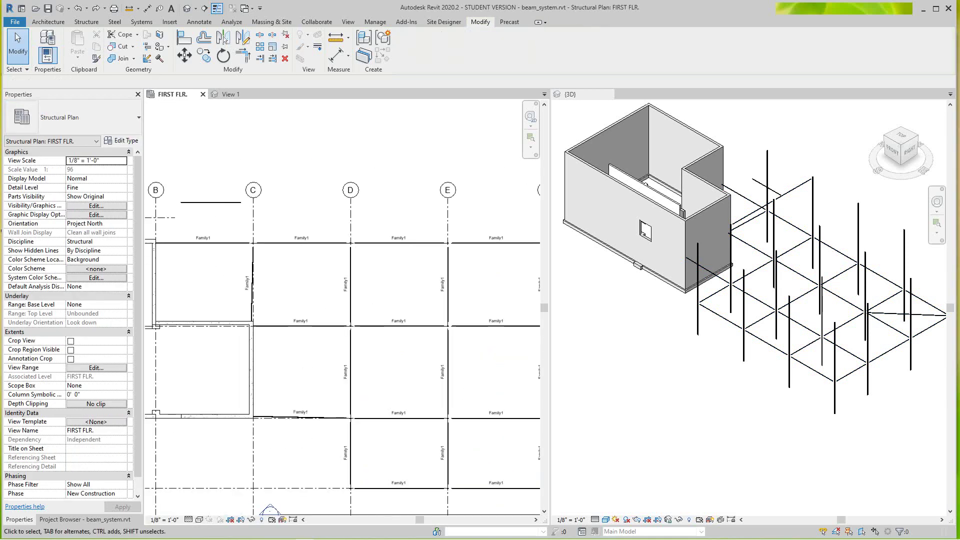
# Step: Edit the family of a Family1 beam between grids C and D and save it as P2000T.rfa in structural basics, replacing the existing file
pyautogui.click(300, 243)
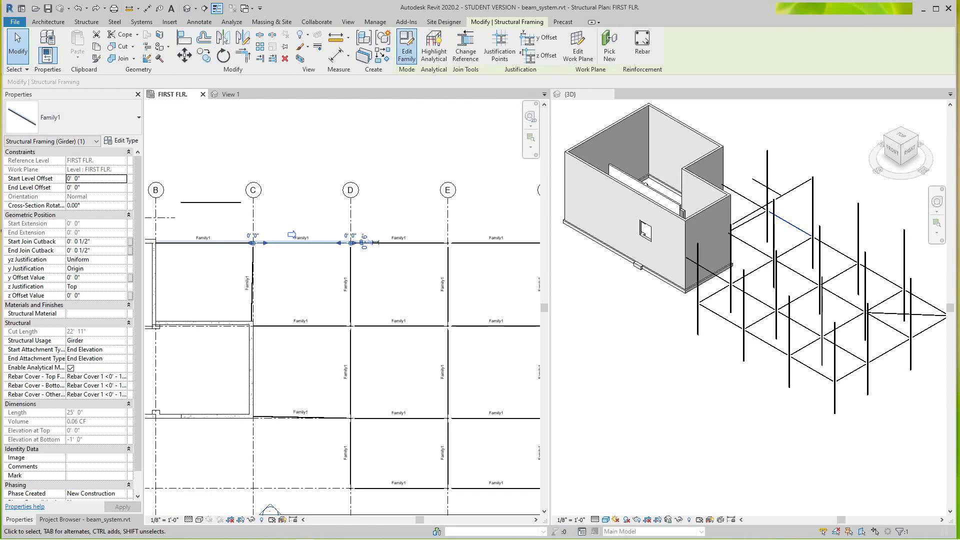
pyautogui.click(406, 48)
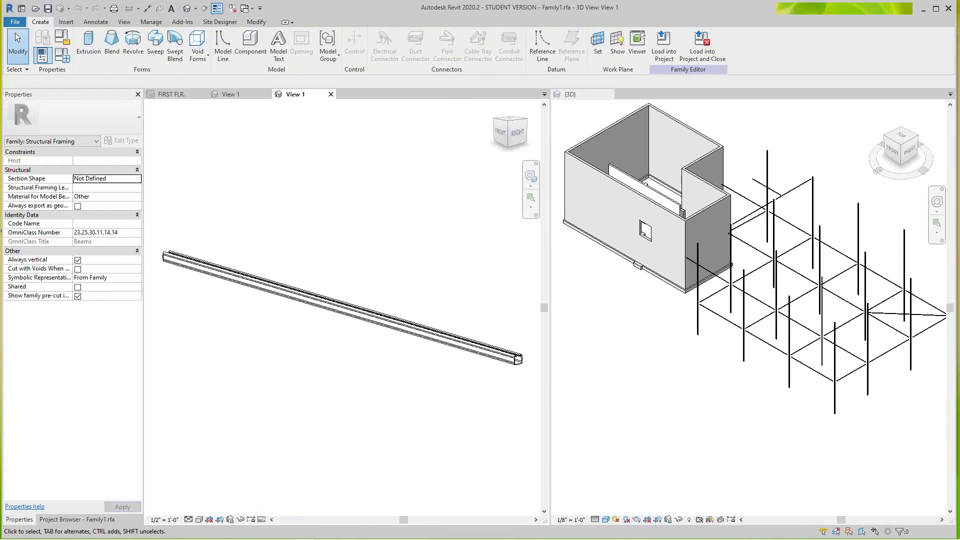
pyautogui.click(15, 21)
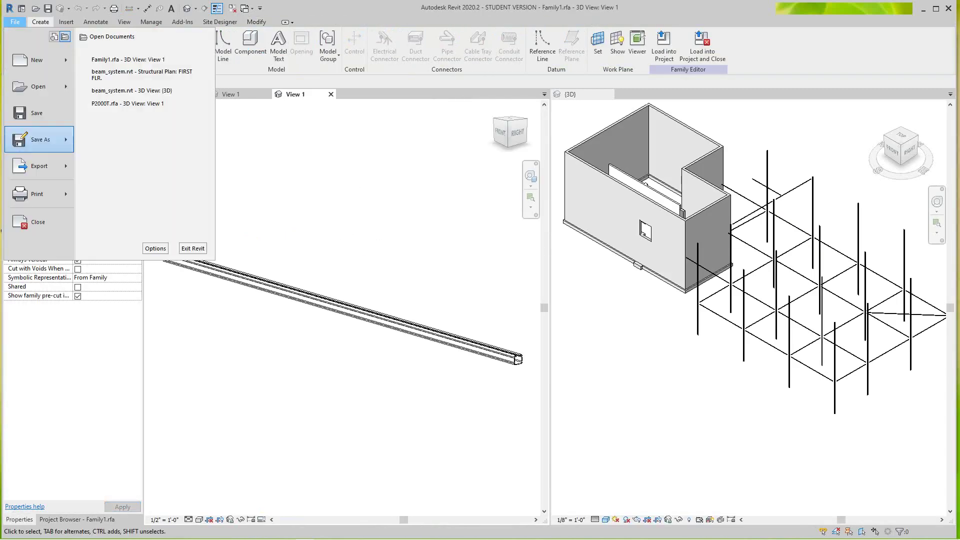
pyautogui.moveTo(39, 139)
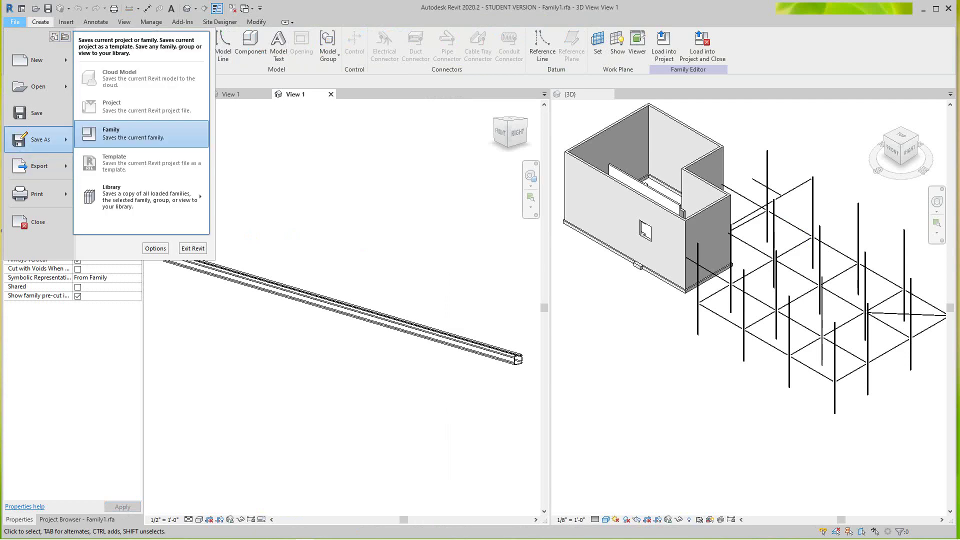
pyautogui.click(130, 134)
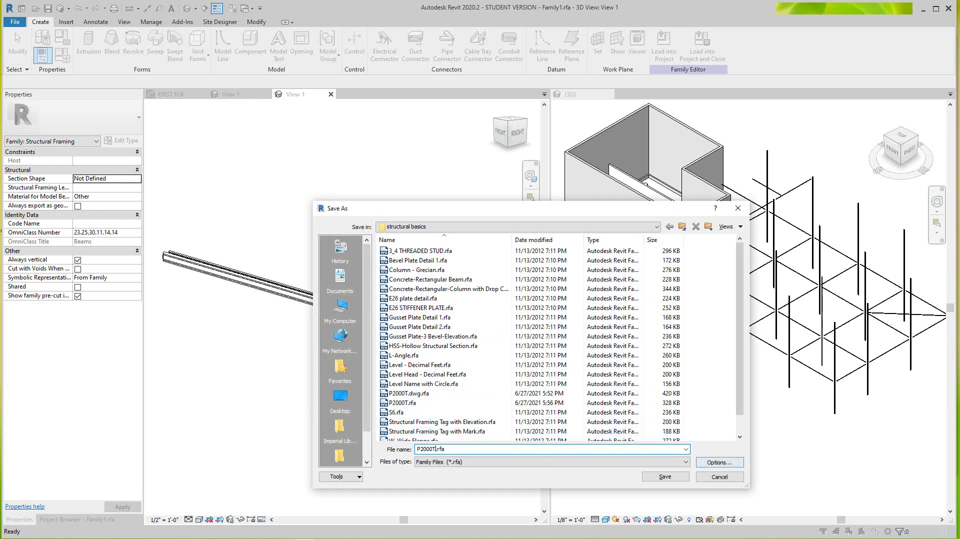
pyautogui.click(434, 448)
pyautogui.press('Return')
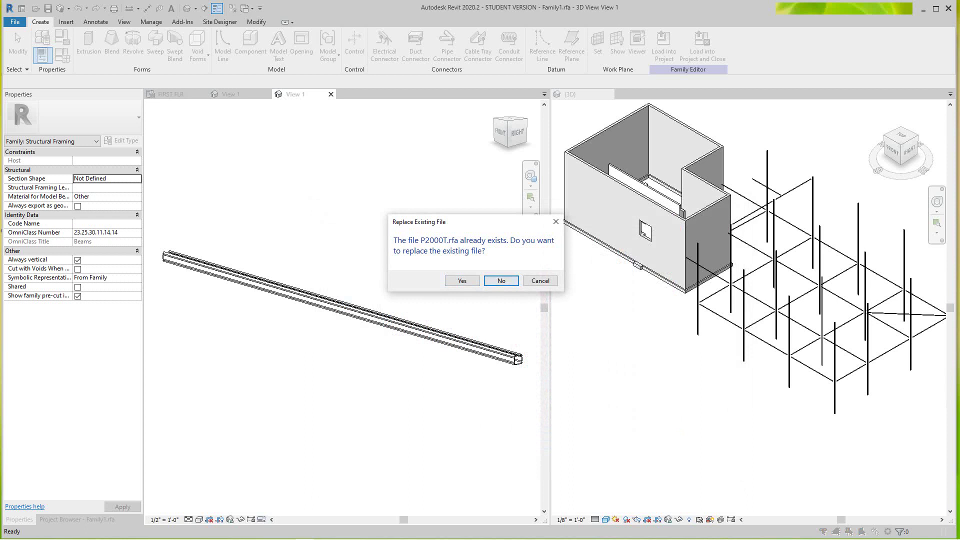
pyautogui.click(462, 281)
pyautogui.press('Return')
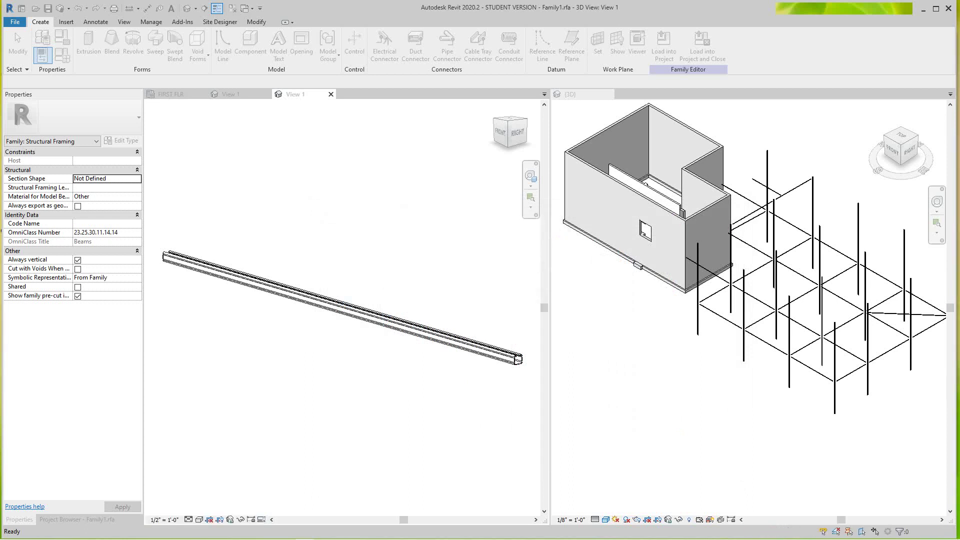
# Step: Load the P2000T family into the beam_system.rvt project and exit beam placement without placing a beam
pyautogui.scroll(-3, 302, 217)
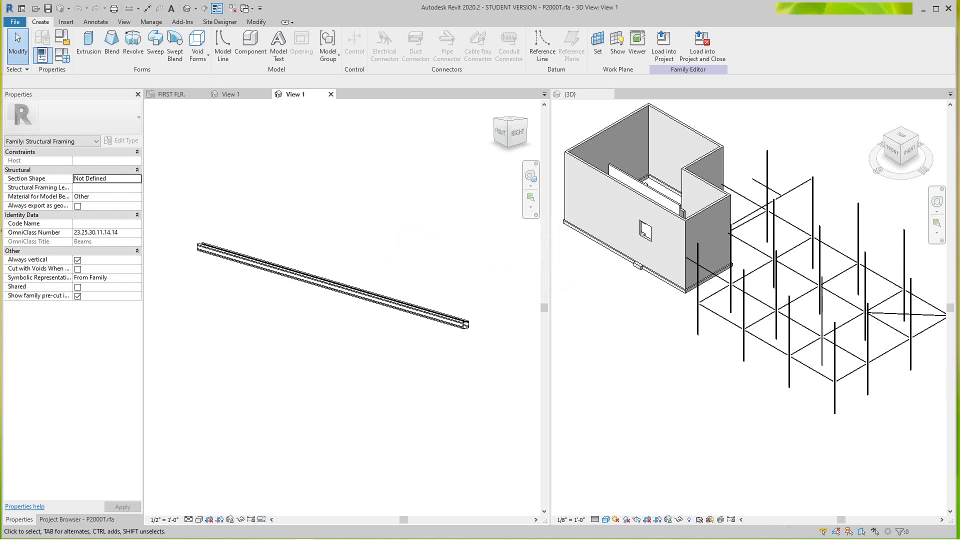
pyautogui.scroll(2, 302, 217)
pyautogui.scroll(3, 662, 352)
pyautogui.scroll(-6, 662, 352)
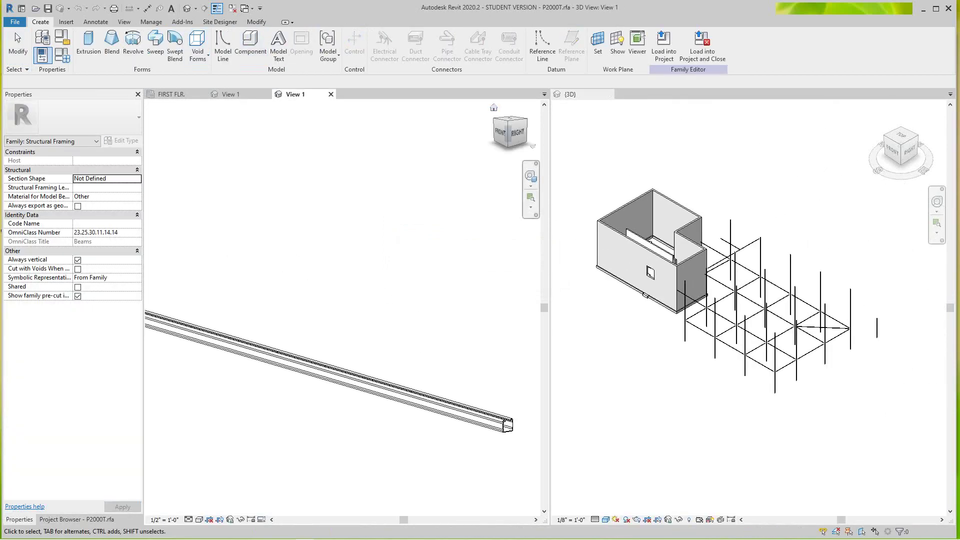
pyautogui.click(664, 44)
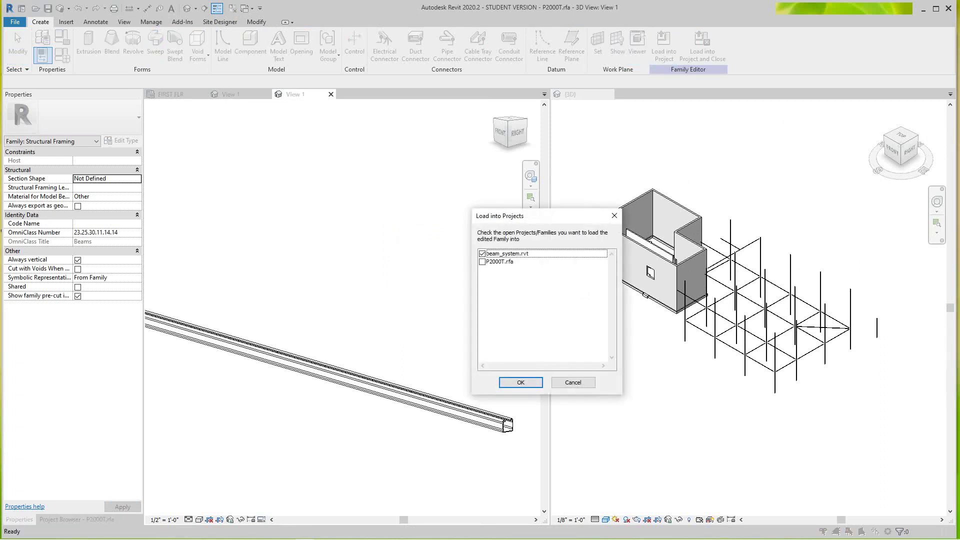
pyautogui.press('Return')
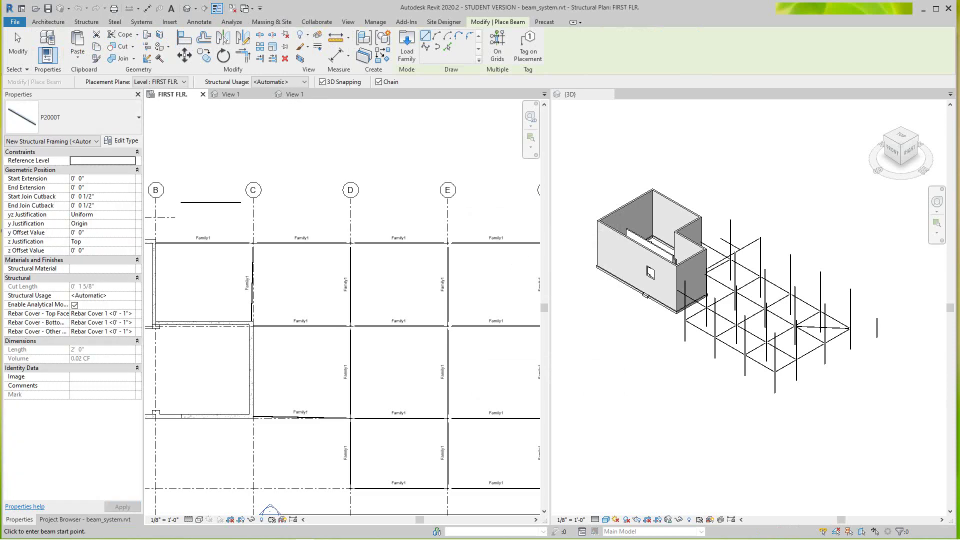
pyautogui.scroll(2, 282, 226)
pyautogui.scroll(-3, 328, 266)
pyautogui.rightClick(328, 266)
pyautogui.click(346, 274)
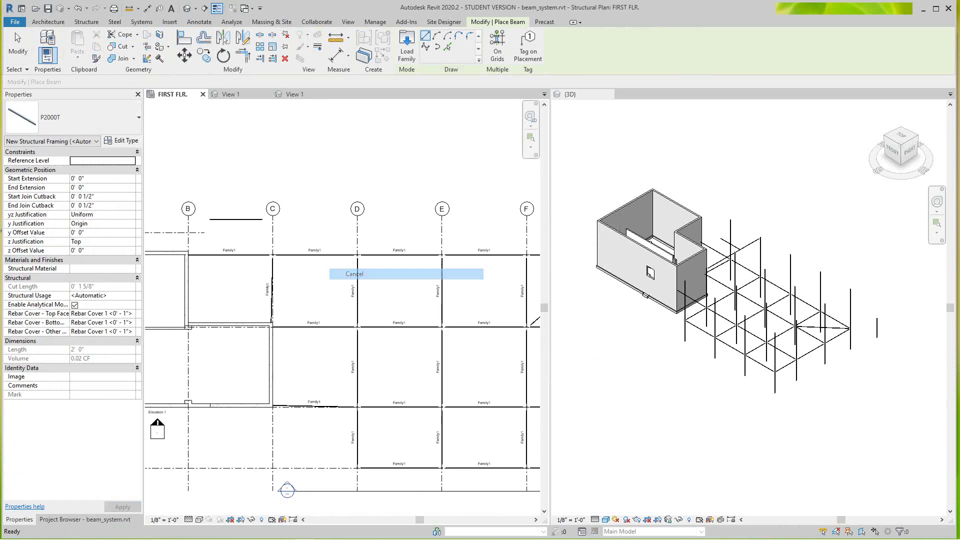
# Step: Select all Family1 beam instances in the entire project, change them to the P2000T type, and clear the selection
pyautogui.click(334, 255)
pyautogui.rightClick(334, 256)
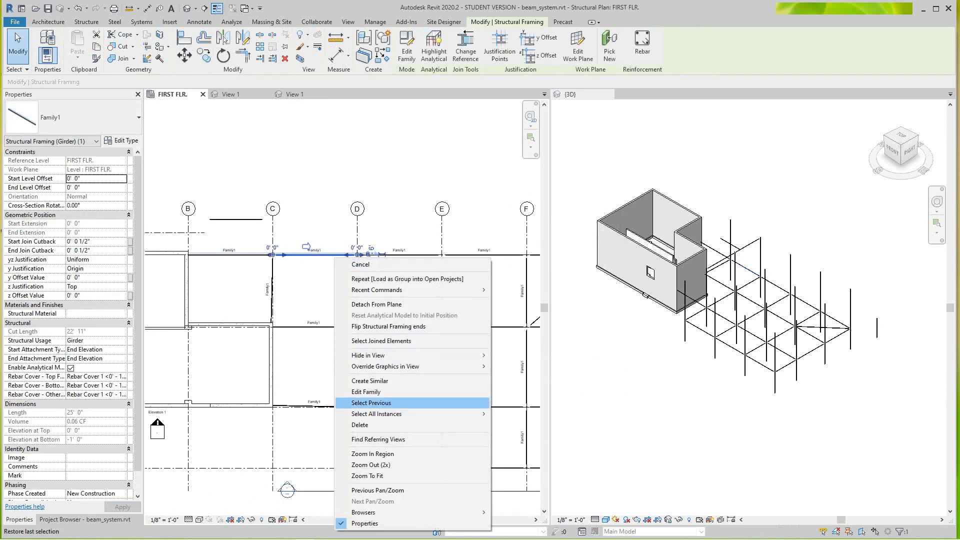
pyautogui.moveTo(450, 414)
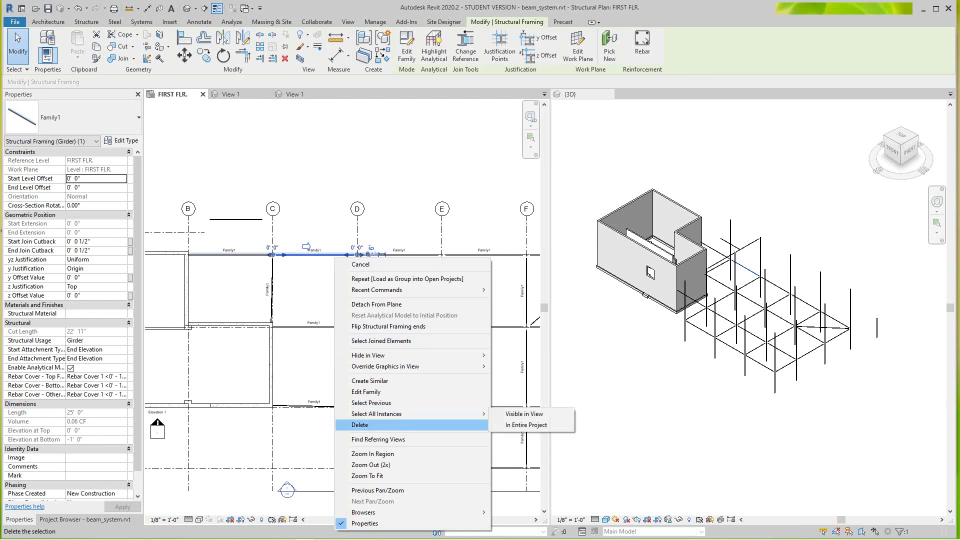
pyautogui.click(530, 424)
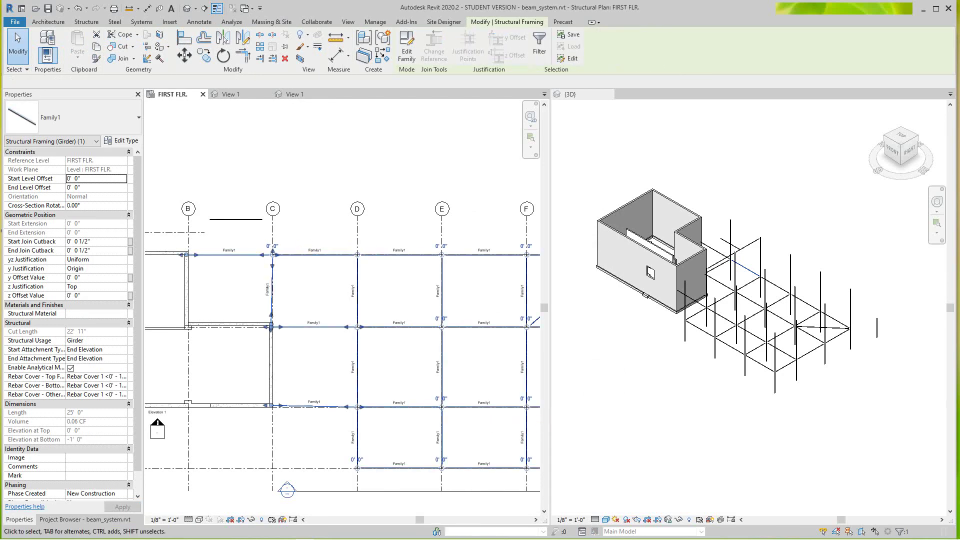
pyautogui.click(115, 117)
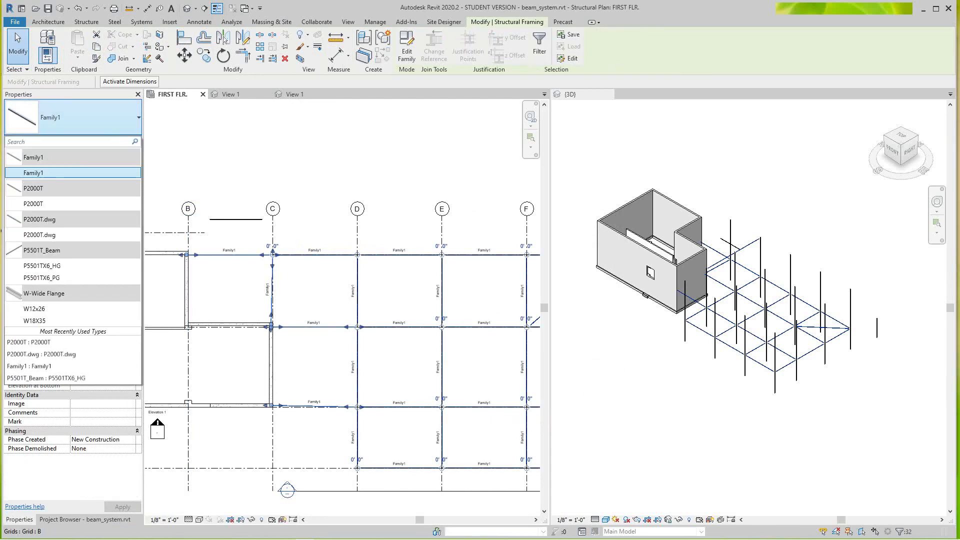
pyautogui.click(72, 203)
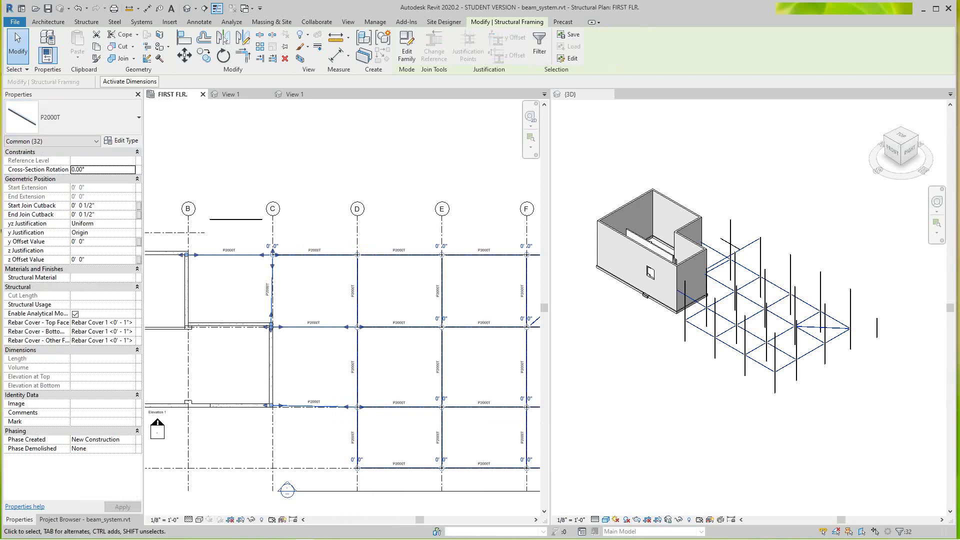
pyautogui.scroll(4, 403, 298)
pyautogui.press('Escape')
# Step: Open the Family2 column at grid intersection F-2 for family editing and show it in the home 3D orientation
pyautogui.moveTo(403, 298); pyautogui.dragTo(253, 299, button='middle')
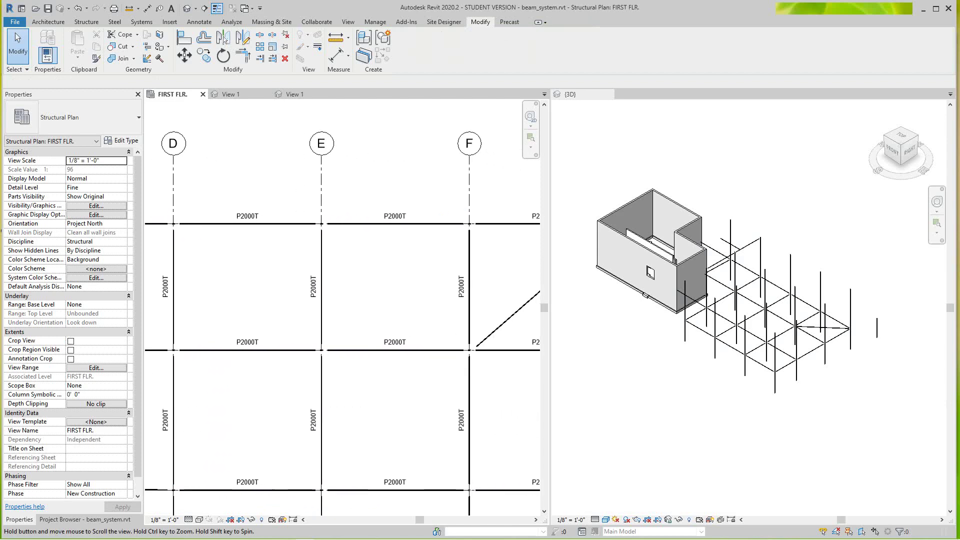
pyautogui.scroll(3, 382, 284)
pyautogui.scroll(-5, 380, 280)
pyautogui.moveTo(380, 280); pyautogui.dragTo(277, 213, button='middle')
pyautogui.scroll(1, 277, 213)
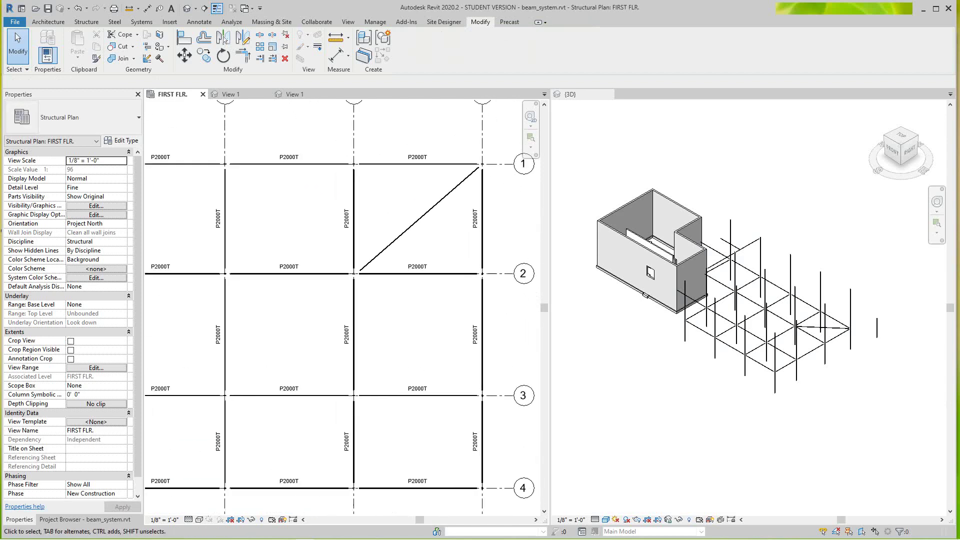
pyautogui.scroll(5, 359, 276)
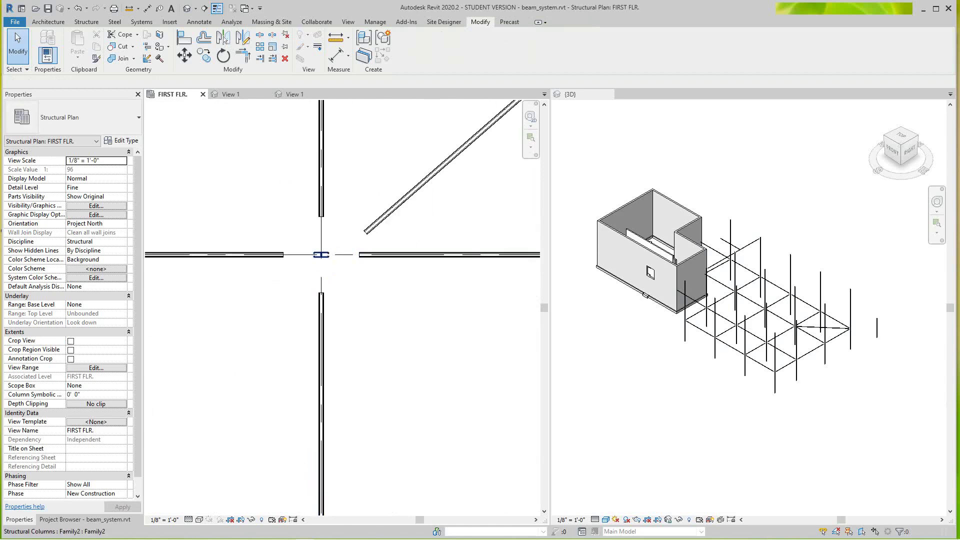
pyautogui.click(321, 254)
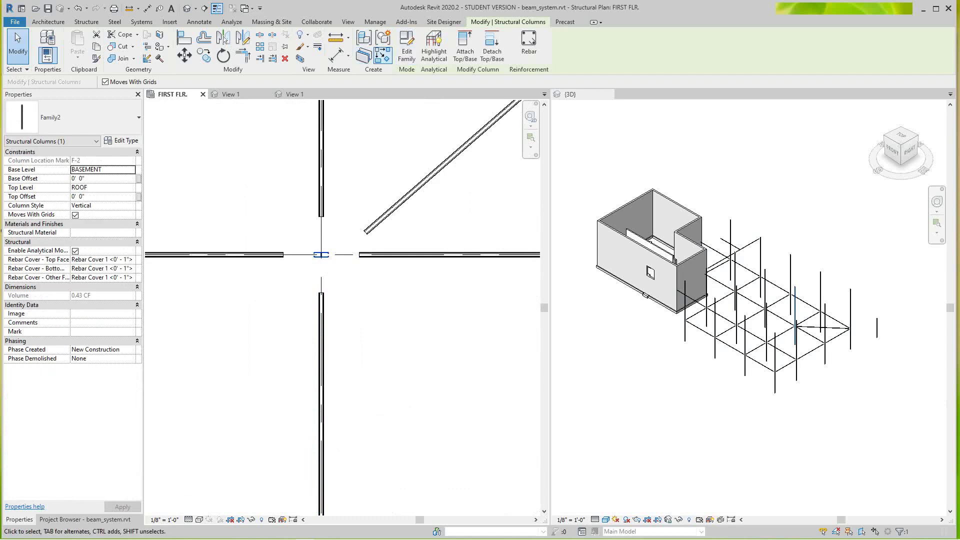
pyautogui.click(406, 48)
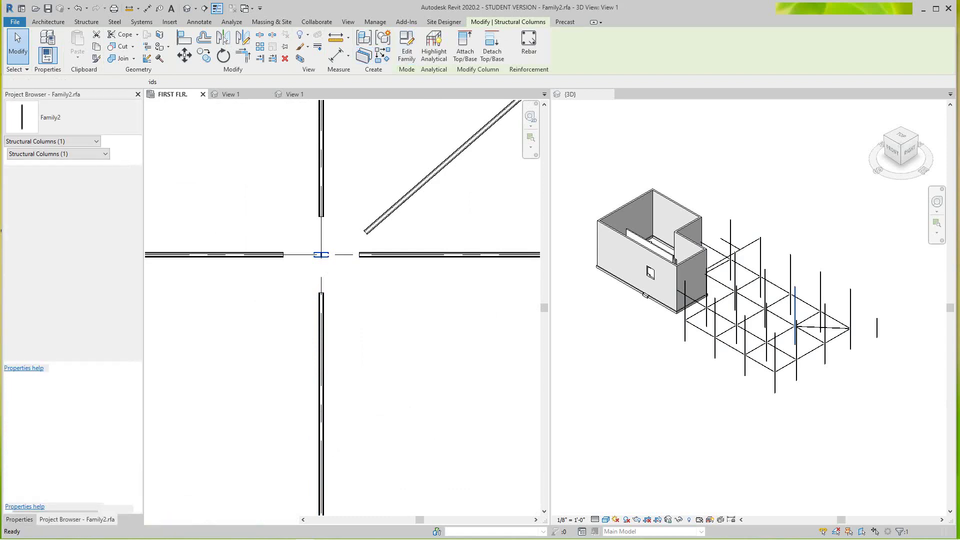
pyautogui.moveTo(330, 175); pyautogui.dragTo(342, 254, button='middle')
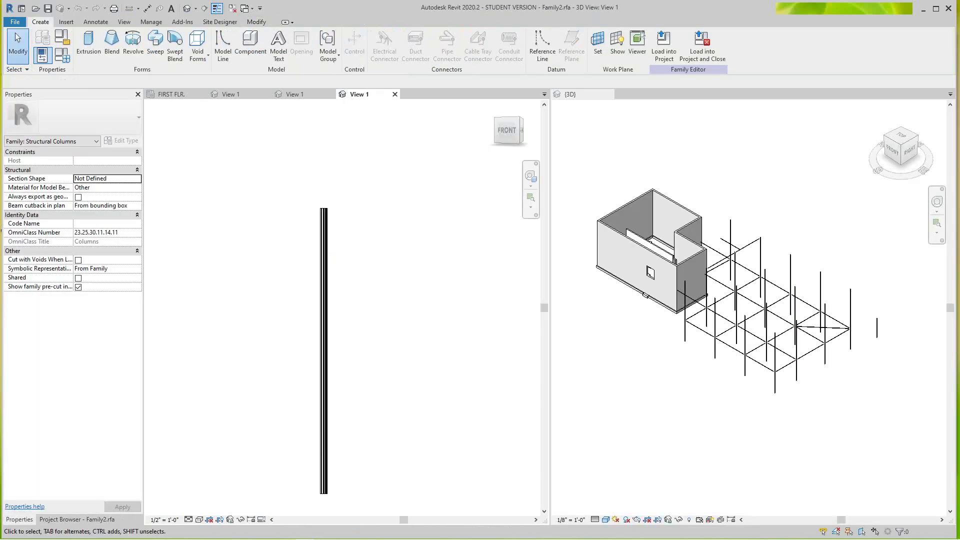
pyautogui.scroll(1, 343, 254)
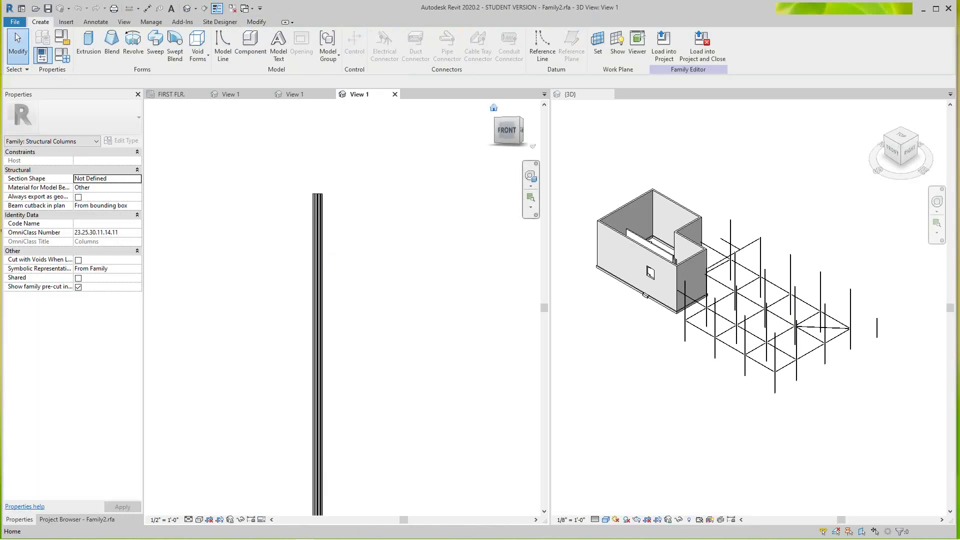
pyautogui.click(494, 109)
pyautogui.scroll(1, 343, 225)
pyautogui.moveTo(343, 225); pyautogui.dragTo(337, 274, button='middle')
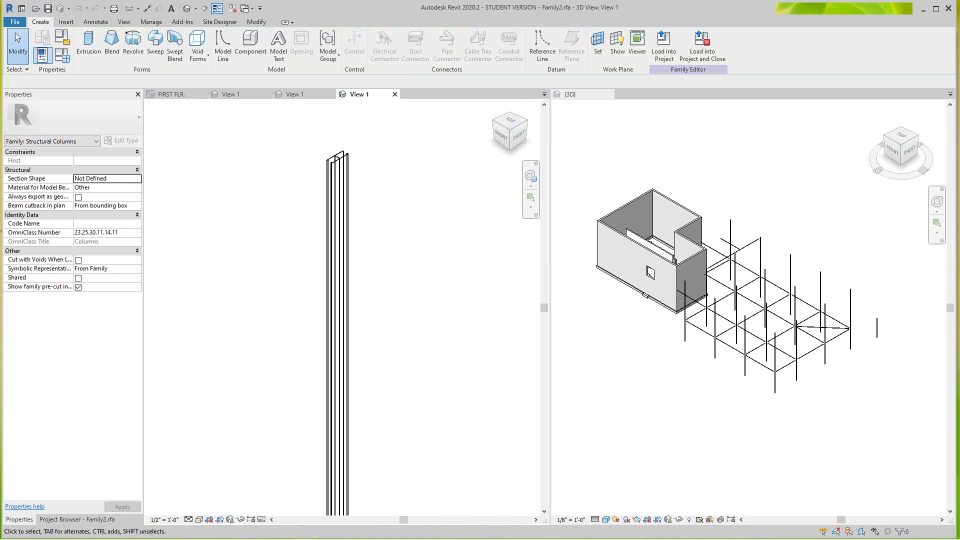
# Step: Save the Family2 column family as P5501T.rfa in the structural basics folder
pyautogui.click(15, 22)
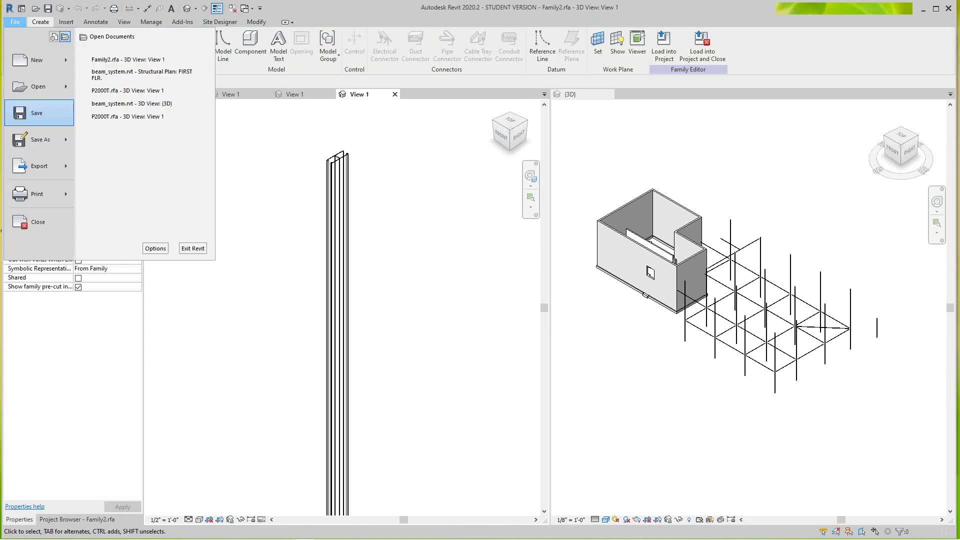
pyautogui.moveTo(39, 139)
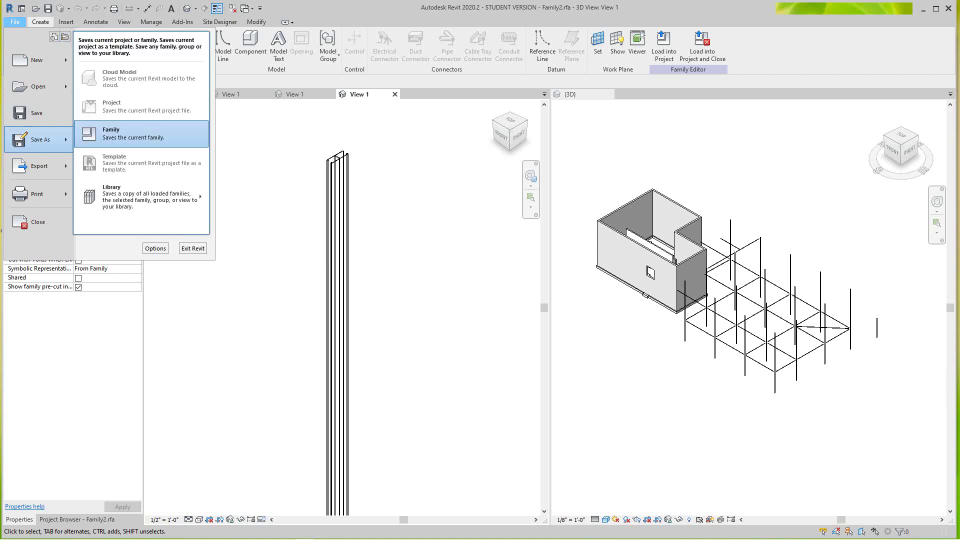
pyautogui.click(140, 134)
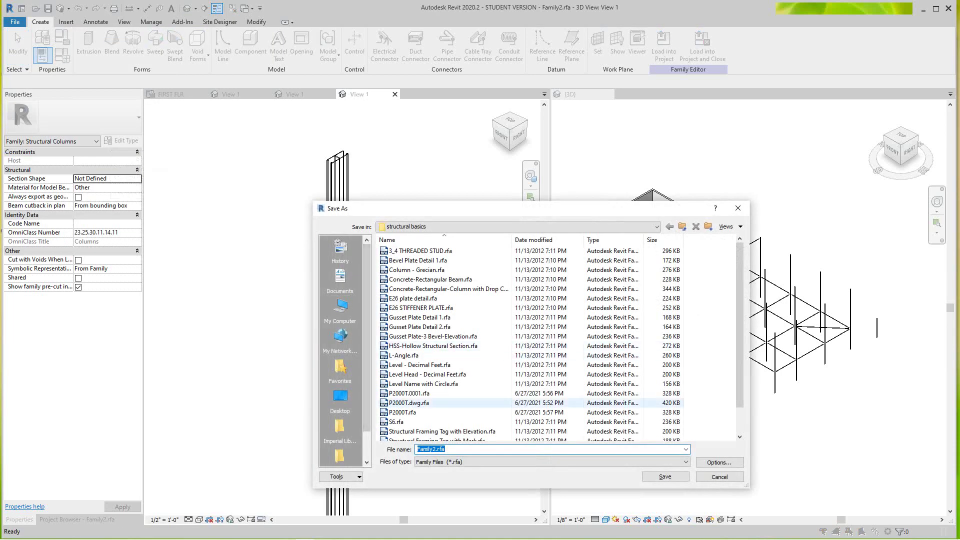
pyautogui.scroll(-1, 450, 393)
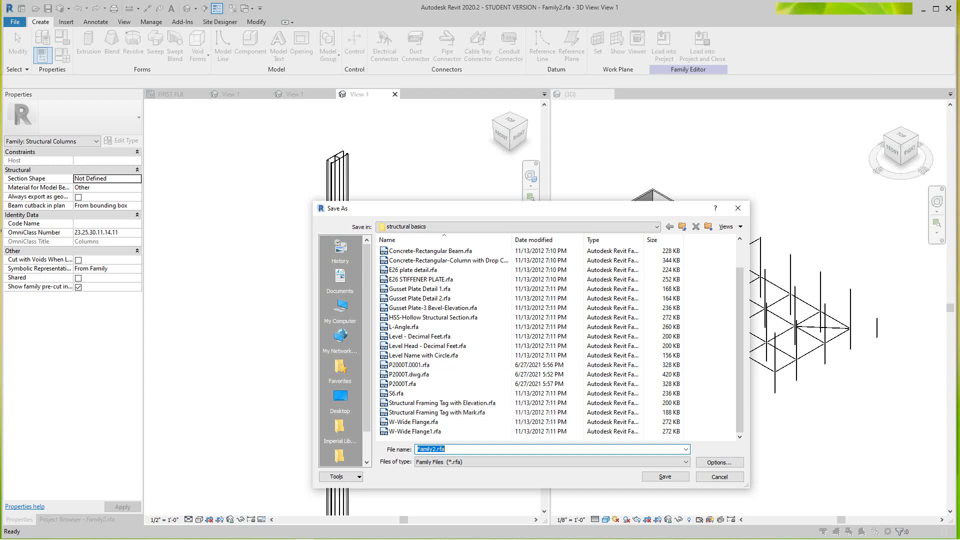
pyautogui.moveTo(436, 449); pyautogui.dragTo(417, 449)
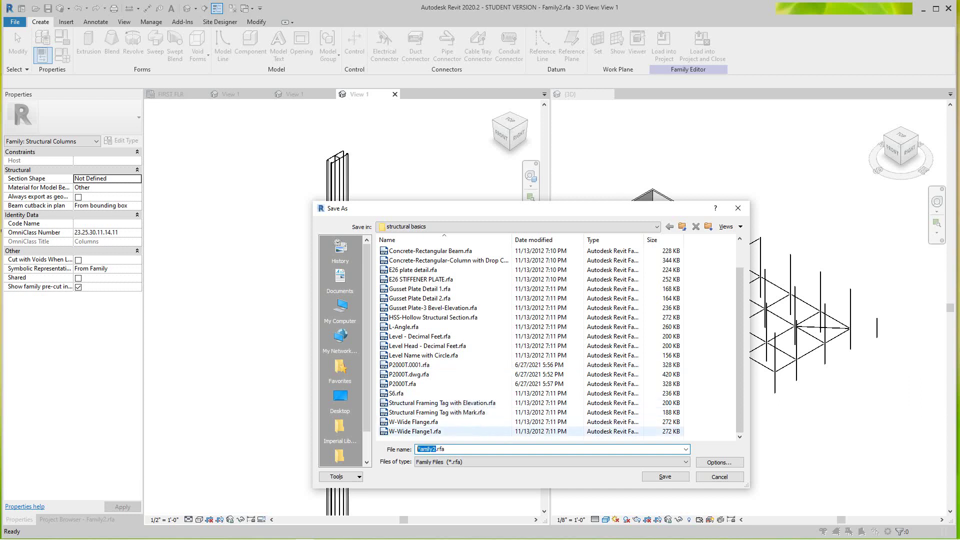
pyautogui.write('P5501T')
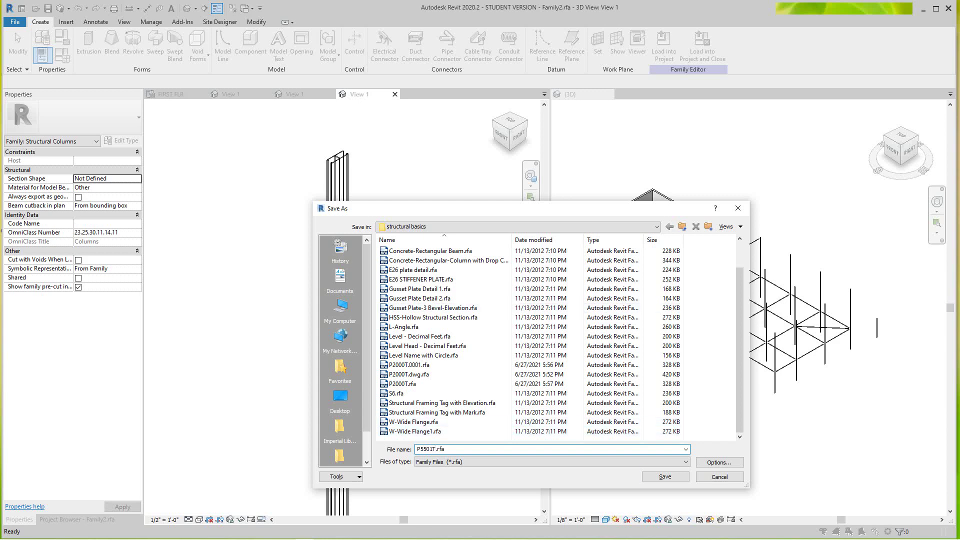
pyautogui.click(665, 476)
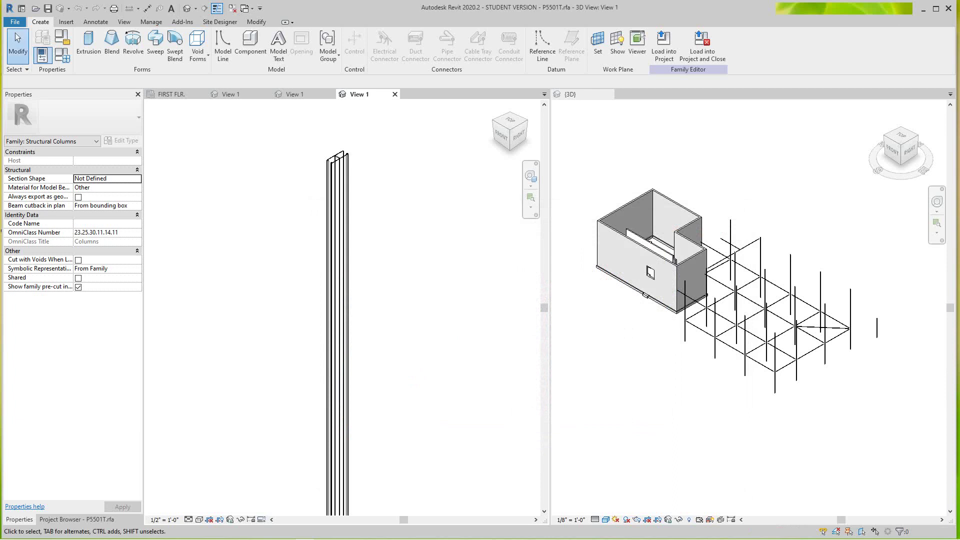
# Step: Load the P5501T family into the beam_system.rvt project and exit column placement without placing a column
pyautogui.scroll(-1, 478, 280)
pyautogui.scroll(1, 478, 280)
pyautogui.scroll(4, 745, 350)
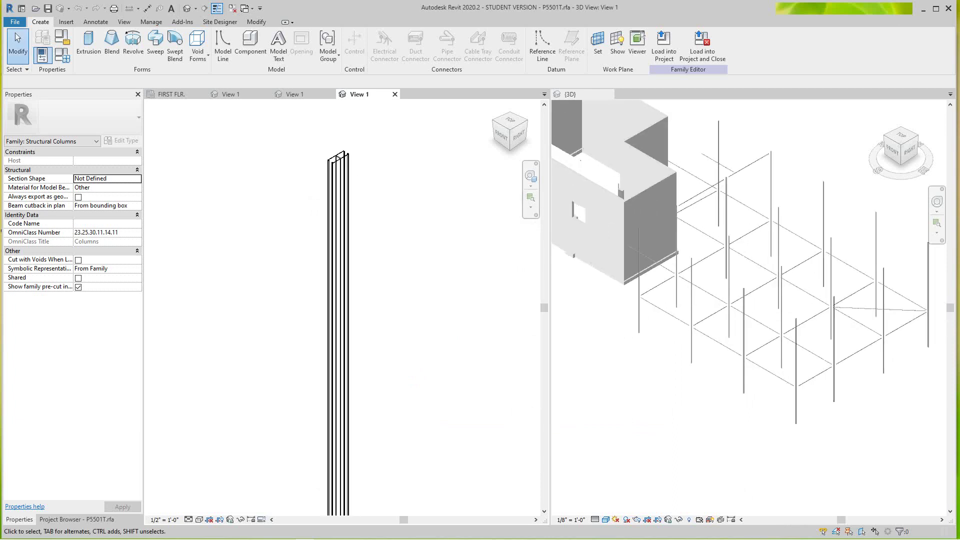
pyautogui.scroll(-5, 675, 315)
pyautogui.scroll(-2, 514, 291)
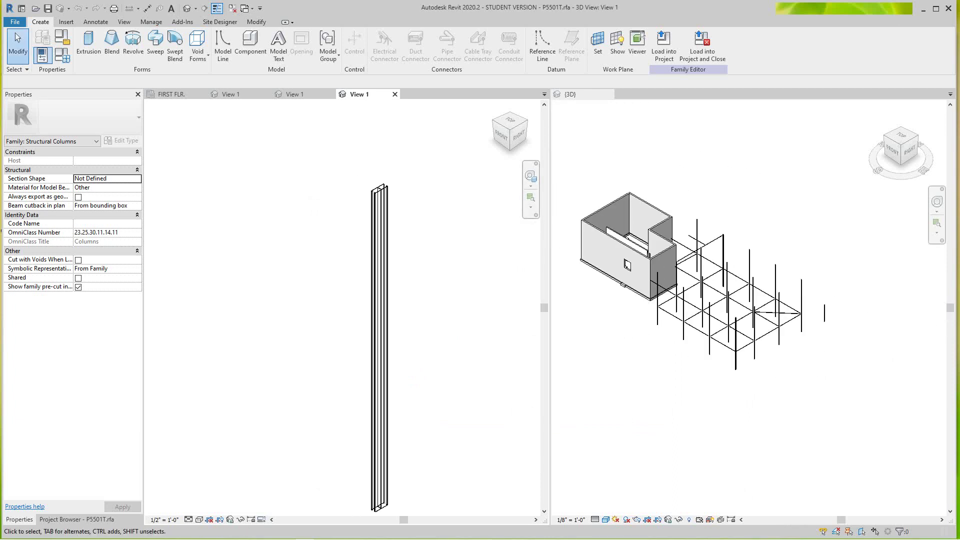
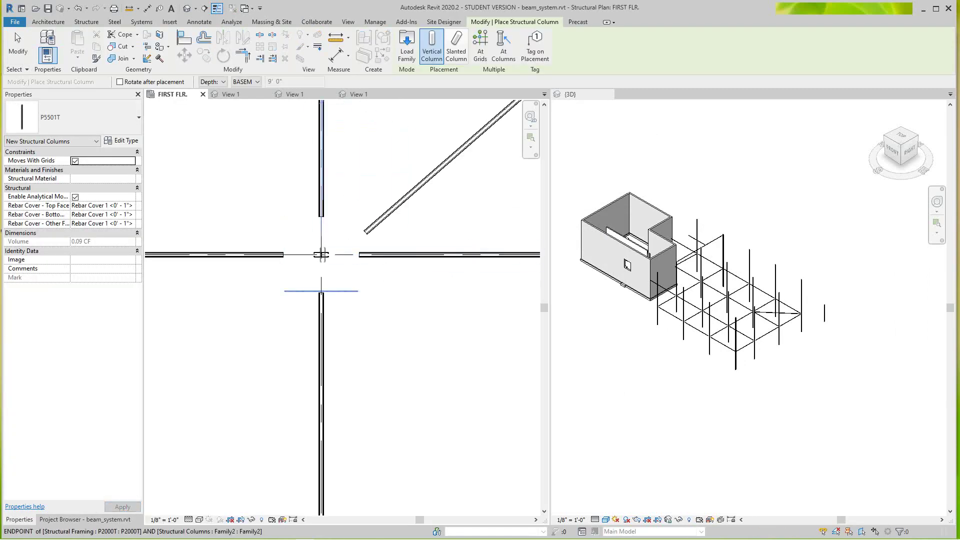
pyautogui.scroll(4, 331, 259)
pyautogui.press('Escape')
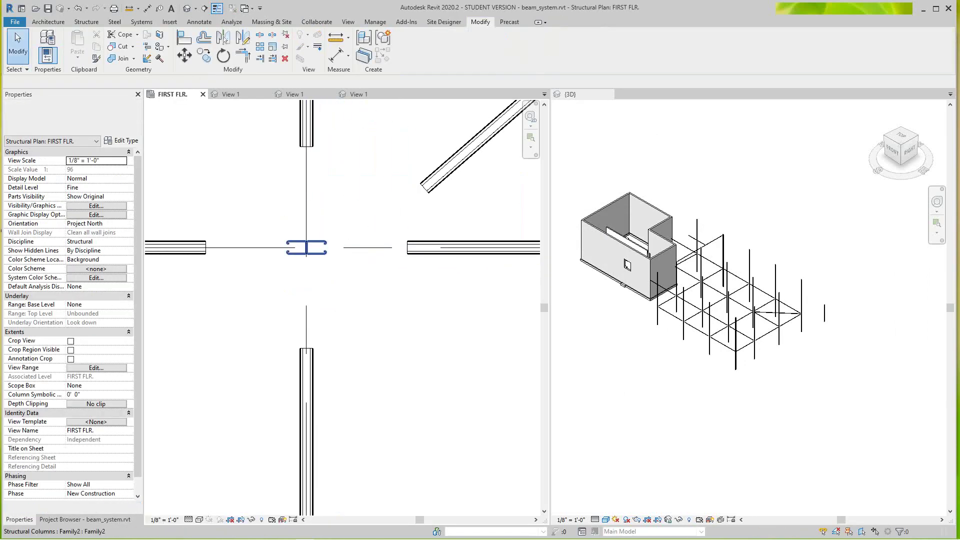
pyautogui.scroll(-3, 311, 244)
pyautogui.moveTo(311, 244); pyautogui.dragTo(356, 309, button='middle')
pyautogui.scroll(-4, 388, 305)
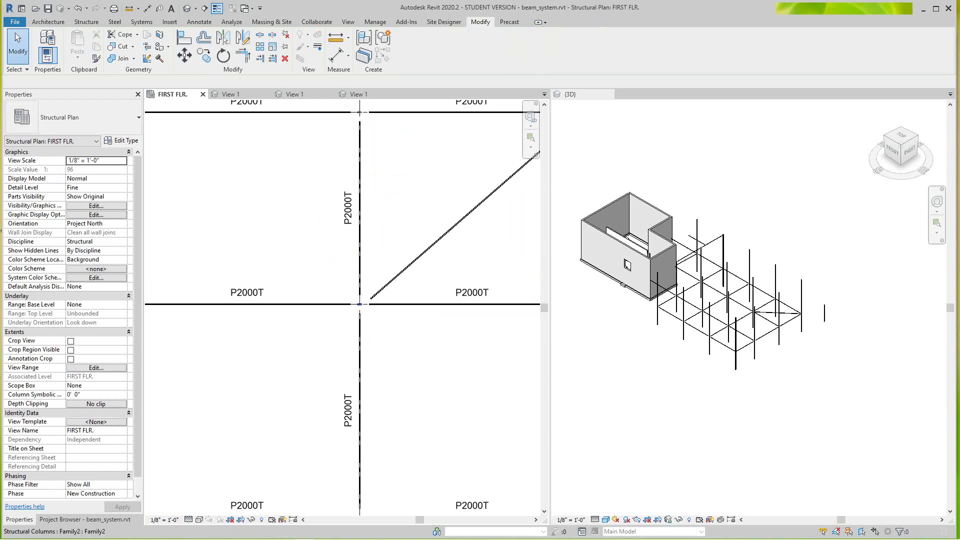
pyautogui.scroll(1, 391, 373)
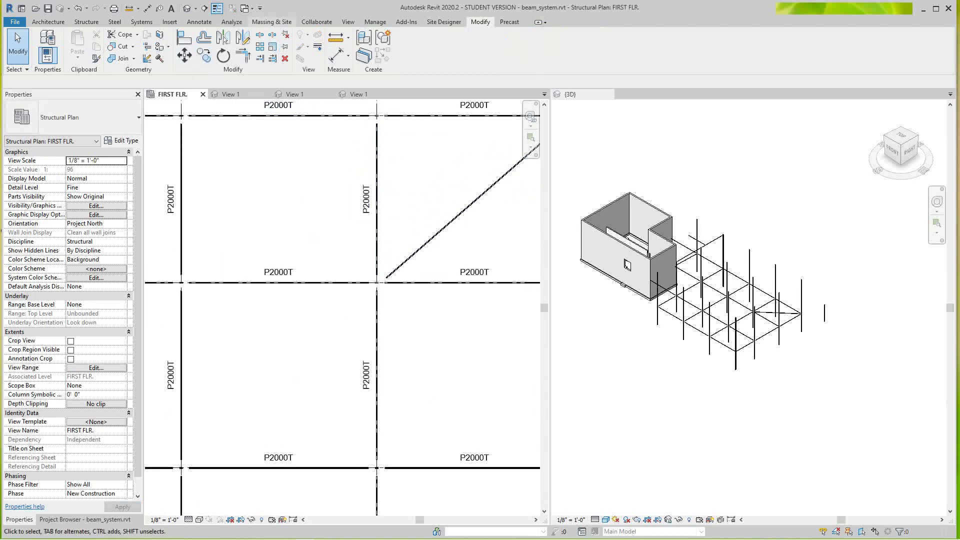
pyautogui.click(231, 21)
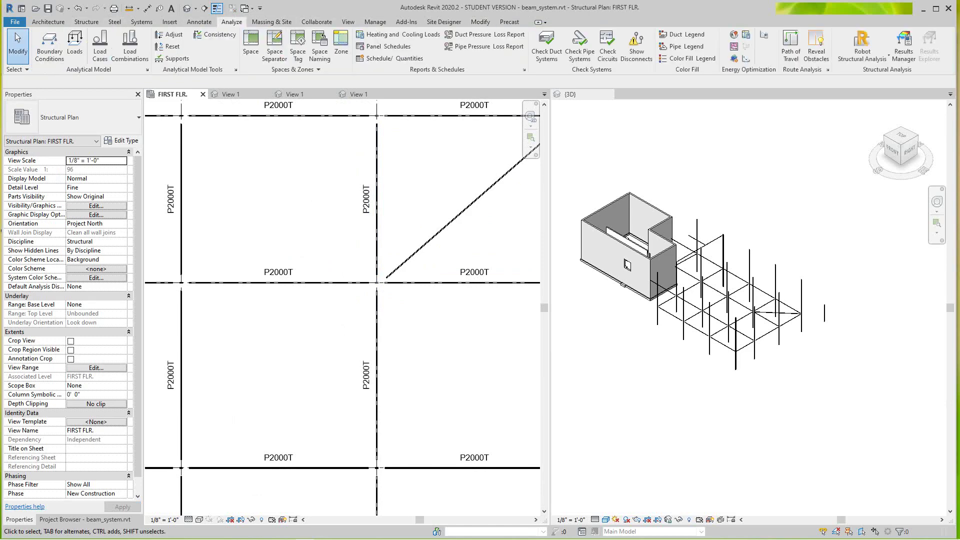
pyautogui.click(199, 22)
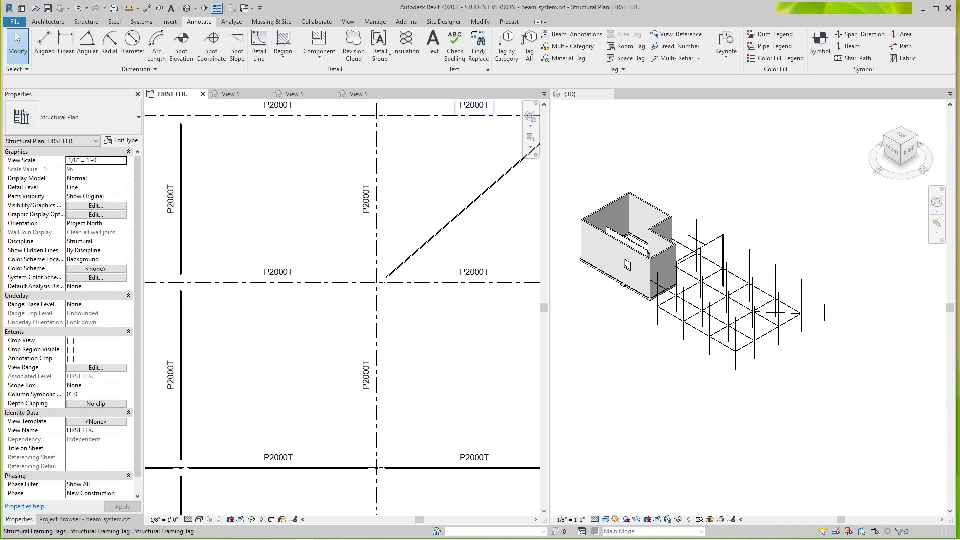
pyautogui.click(506, 46)
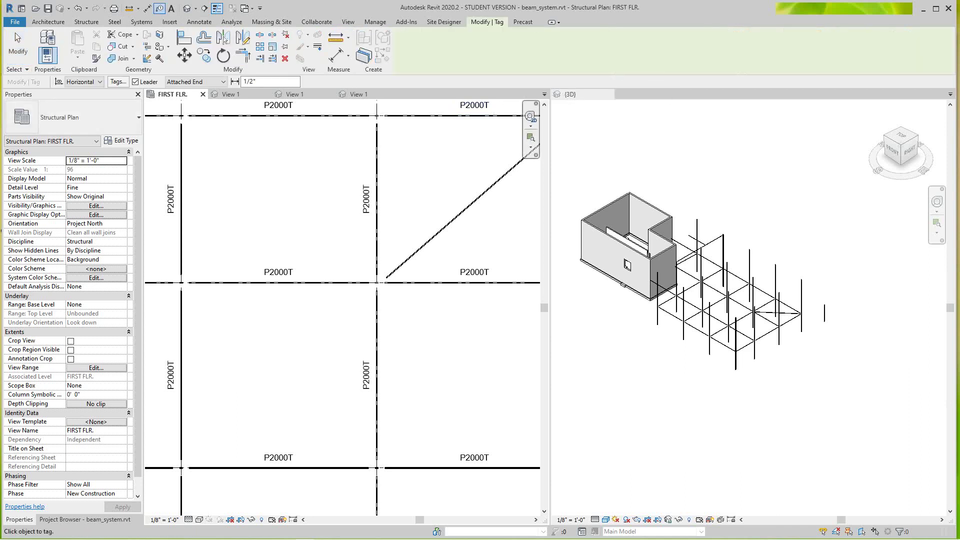
pyautogui.scroll(2, 379, 280)
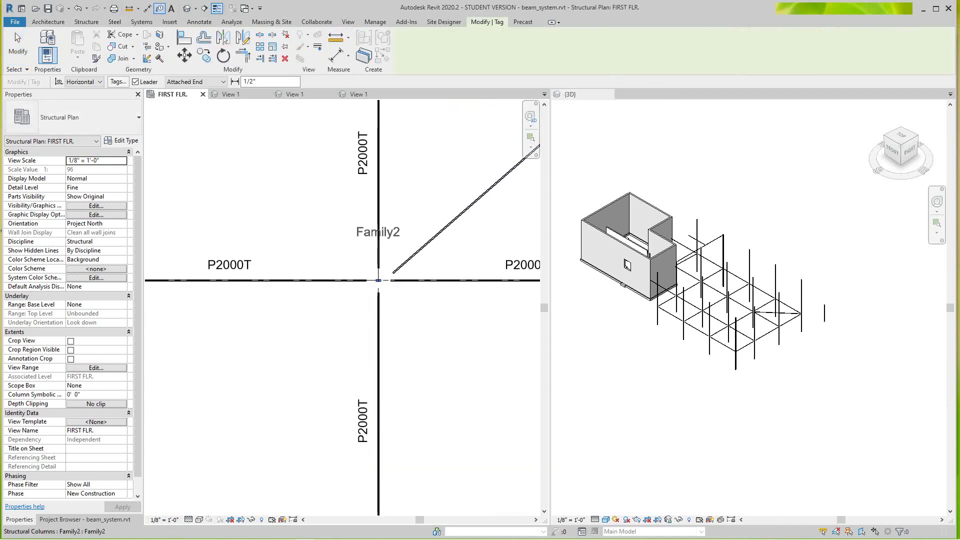
pyautogui.scroll(2, 378, 280)
pyautogui.press('Escape')
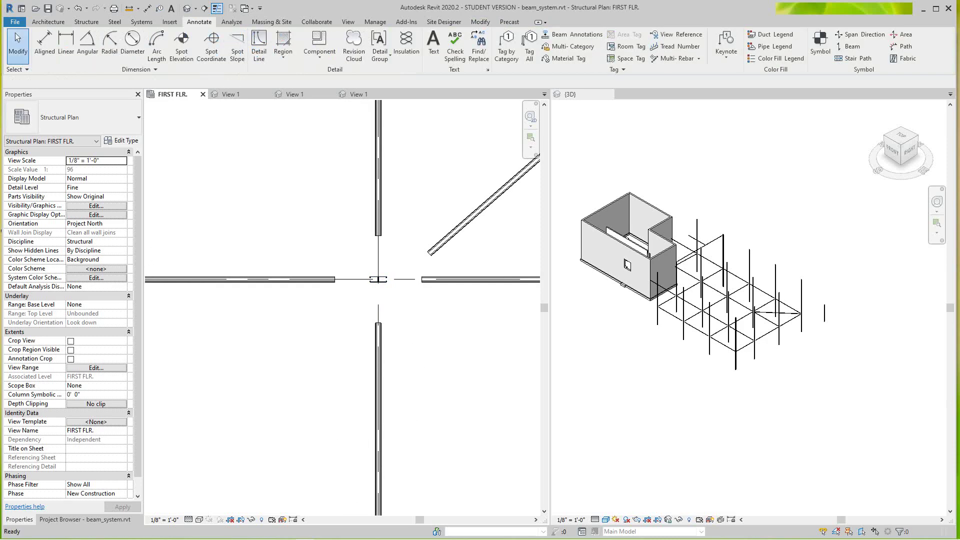
pyautogui.scroll(-4, 385, 287)
pyautogui.moveTo(384, 287); pyautogui.dragTo(431, 286, button='middle')
pyautogui.scroll(6, 431, 289)
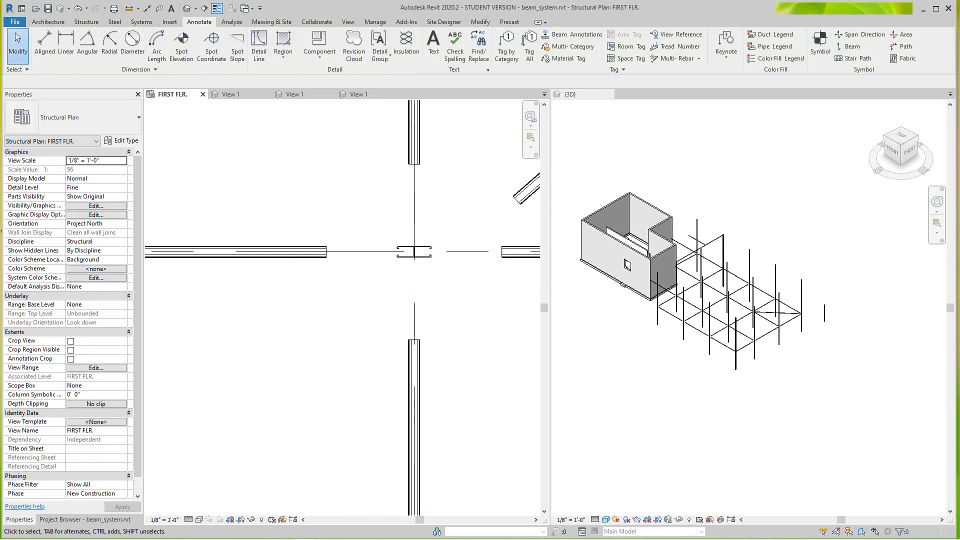
pyautogui.click(415, 254)
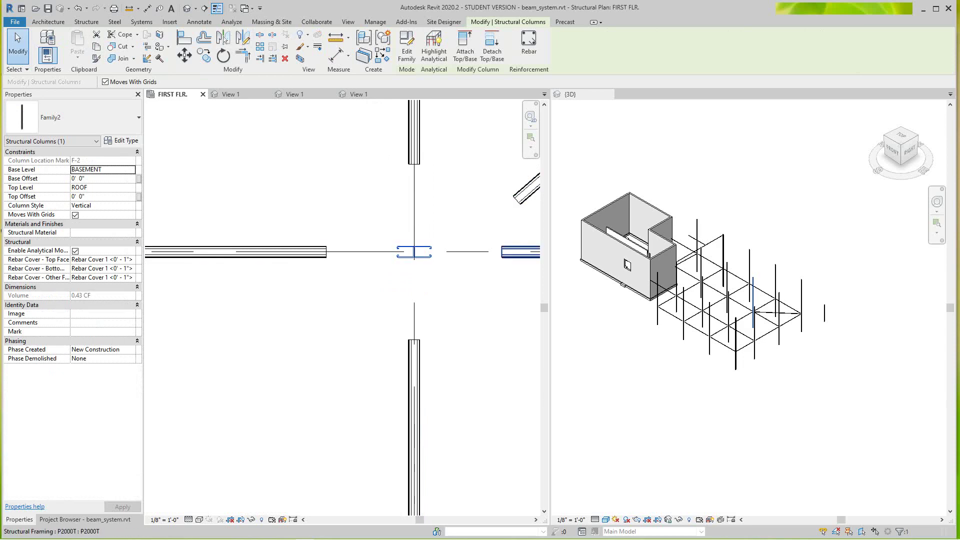
pyautogui.rightClick(440, 252)
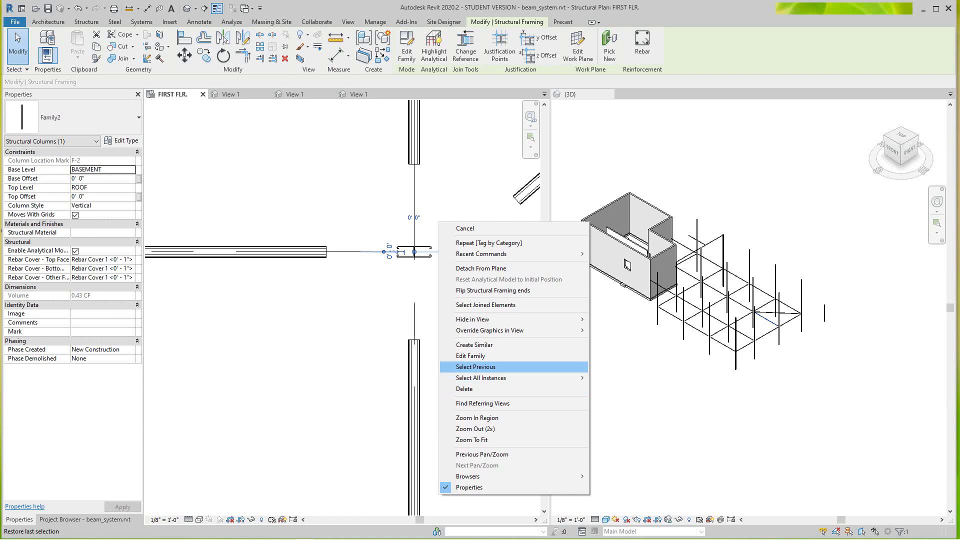
pyautogui.moveTo(500, 378)
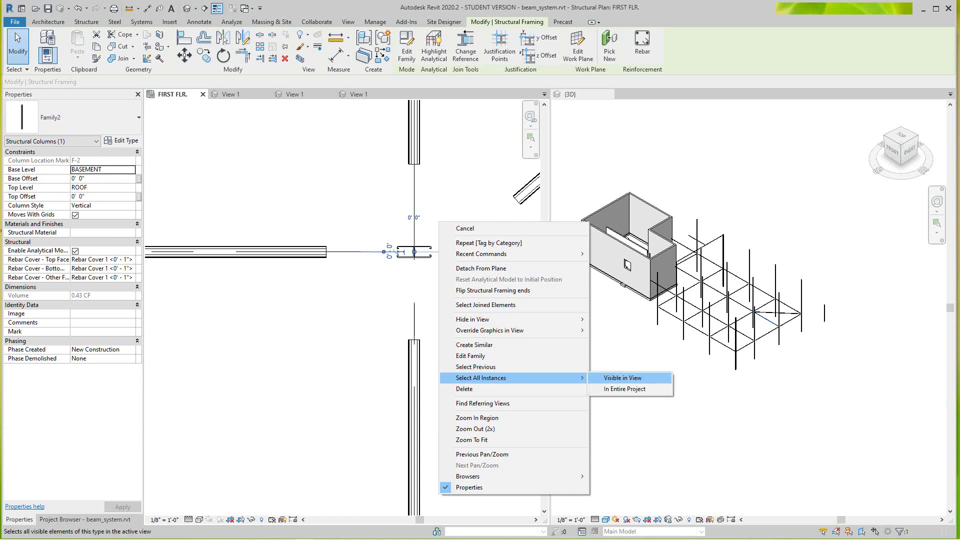
pyautogui.click(625, 389)
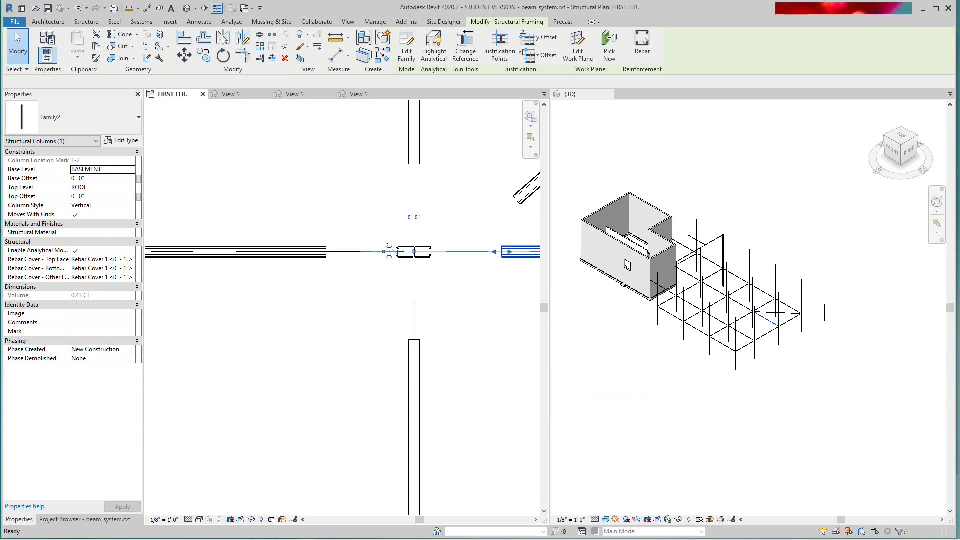
pyautogui.scroll(-2, 386, 324)
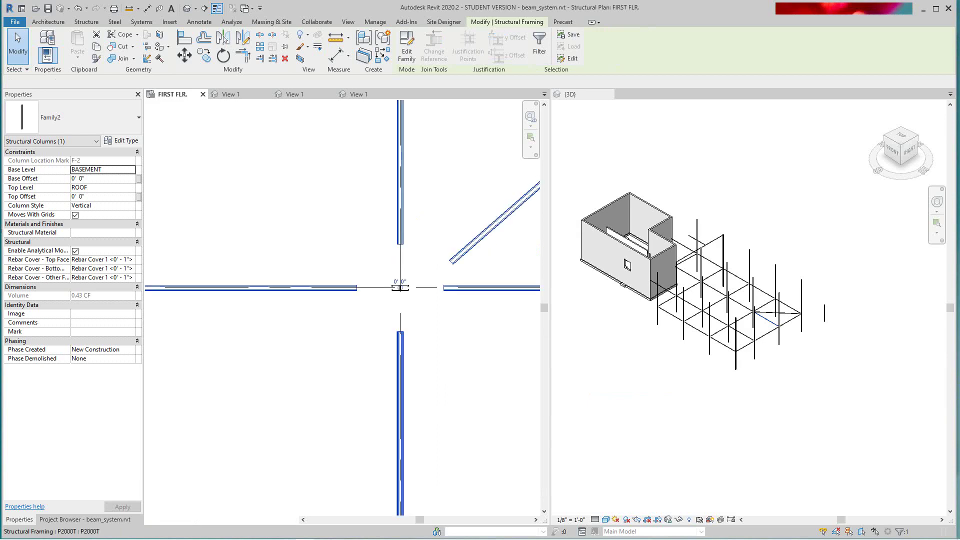
pyautogui.press('Escape')
# Step: Select all Family2 column instances in the entire project, change them to the P5501T type, and clear the selection
pyautogui.scroll(1, 401, 299)
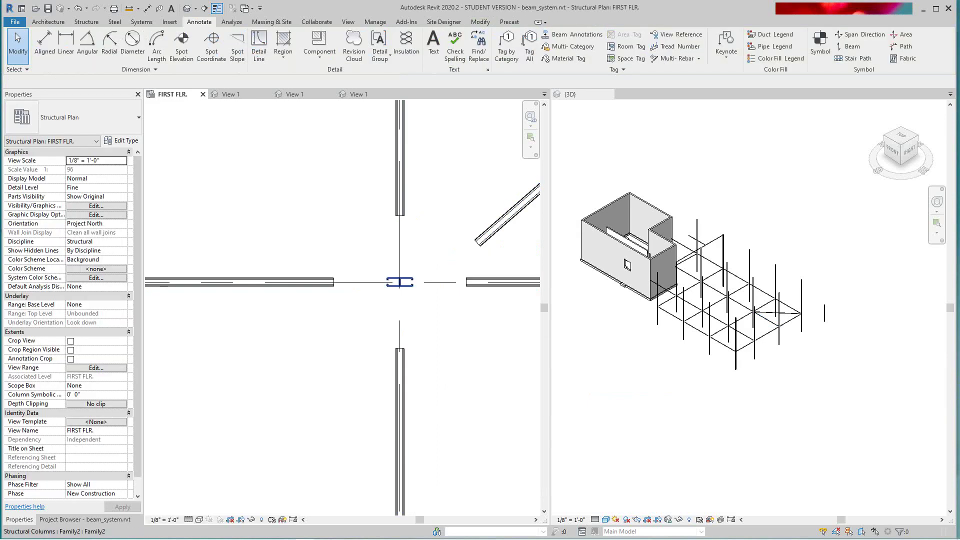
pyautogui.click(400, 283)
pyautogui.rightClick(409, 286)
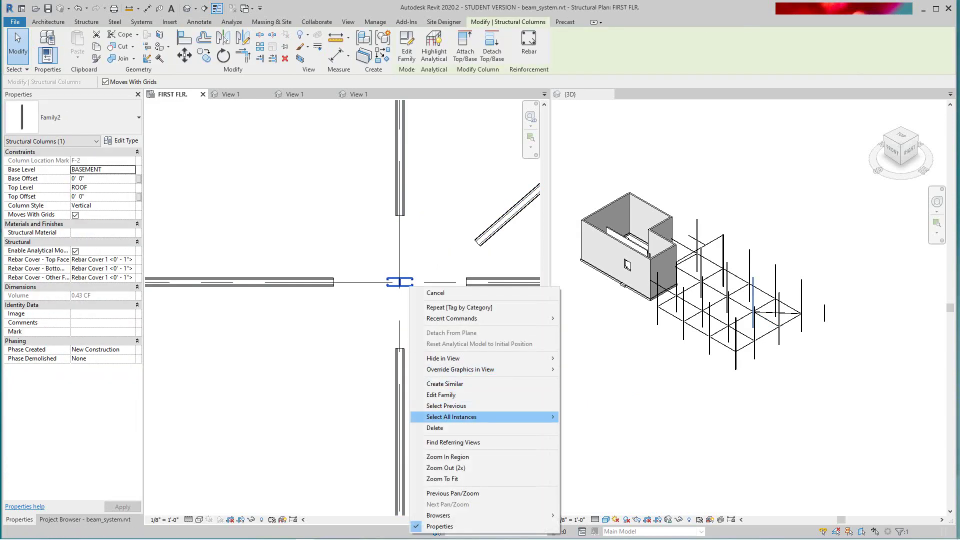
pyautogui.moveTo(450, 416)
pyautogui.click(595, 428)
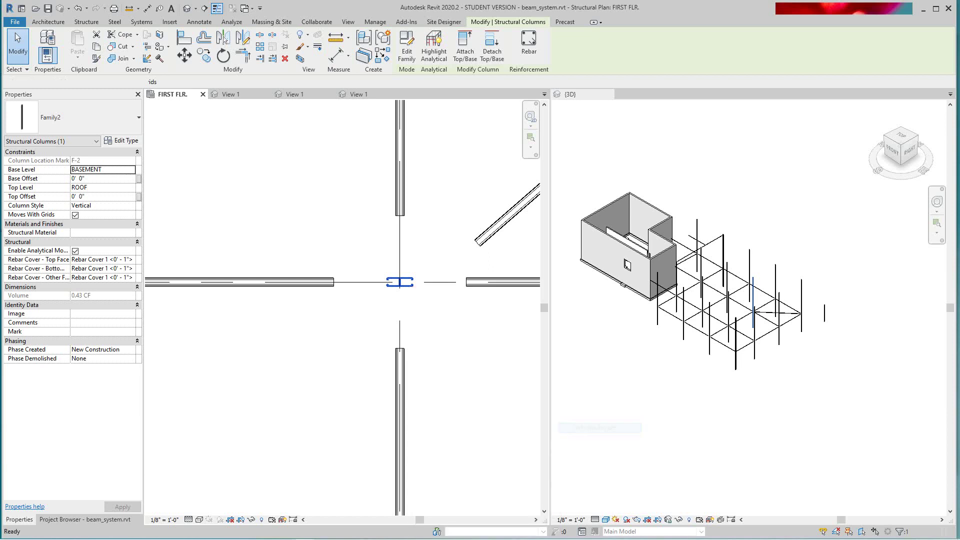
pyautogui.scroll(-5, 375, 351)
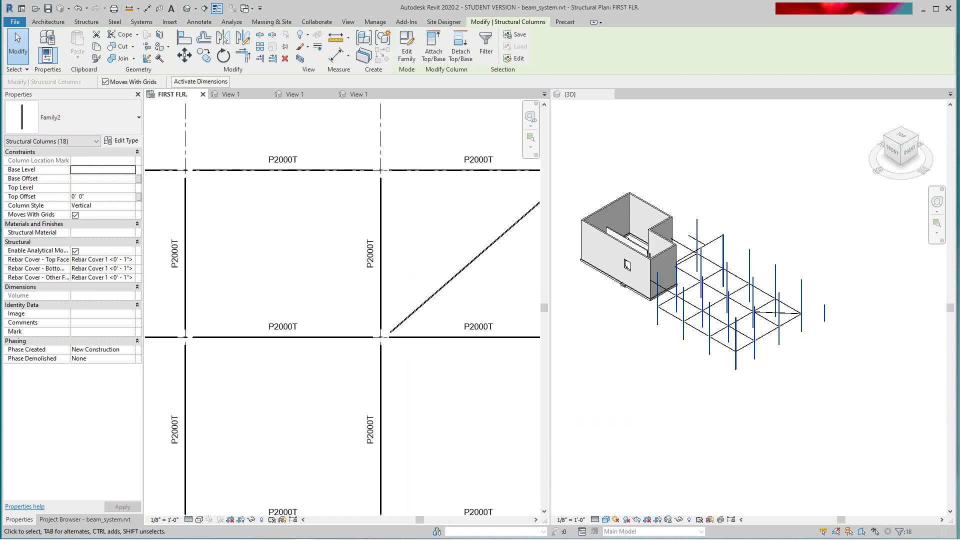
pyautogui.scroll(4, 224, 324)
pyautogui.scroll(-3, 243, 252)
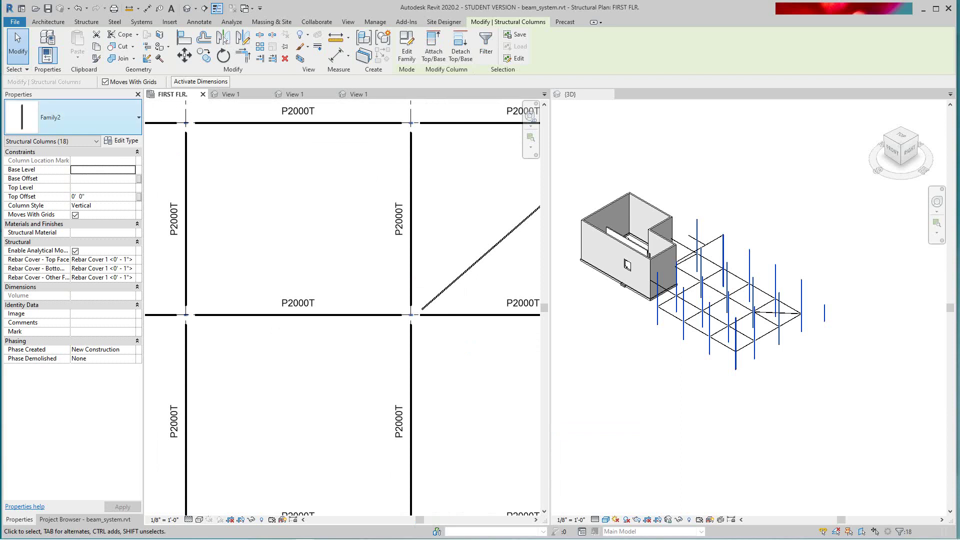
pyautogui.click(75, 117)
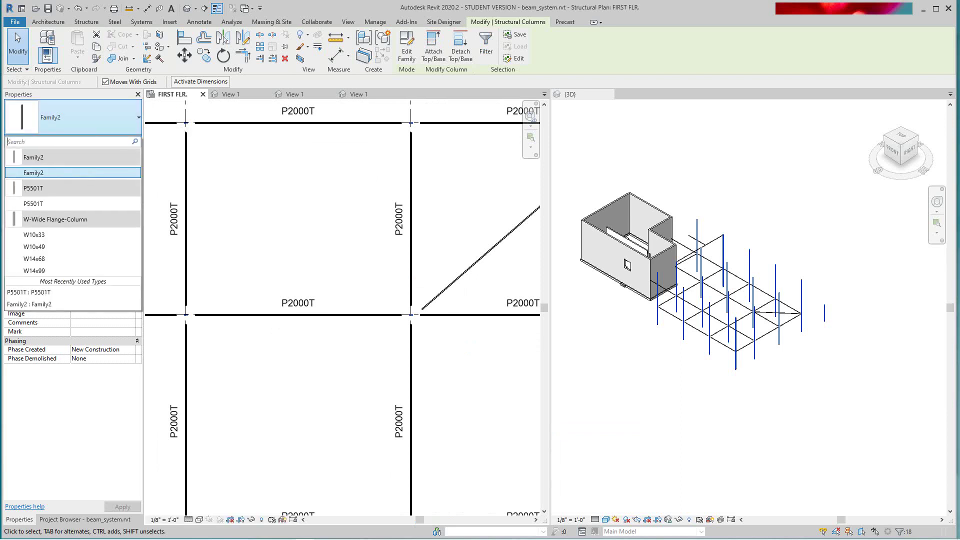
pyautogui.click(73, 203)
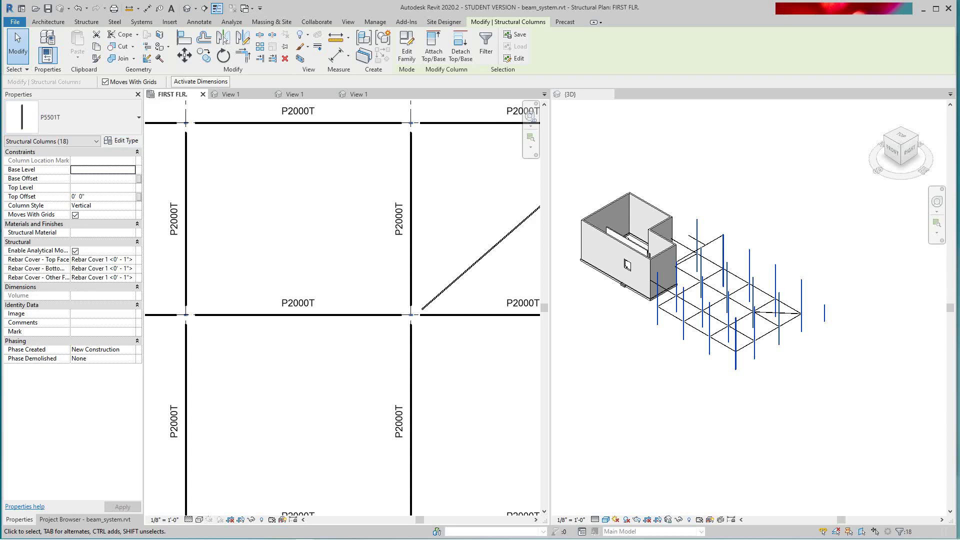
pyautogui.press('Escape')
# Step: Examine the columns and surrounding beams at the grid intersections on the FIRST FLR. plan
pyautogui.scroll(7, 411, 315)
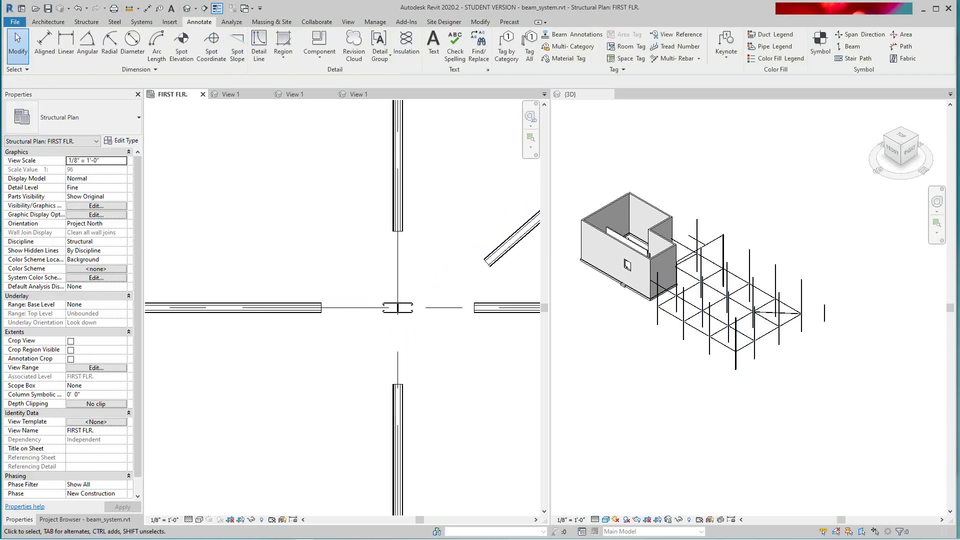
pyautogui.scroll(-3, 403, 314)
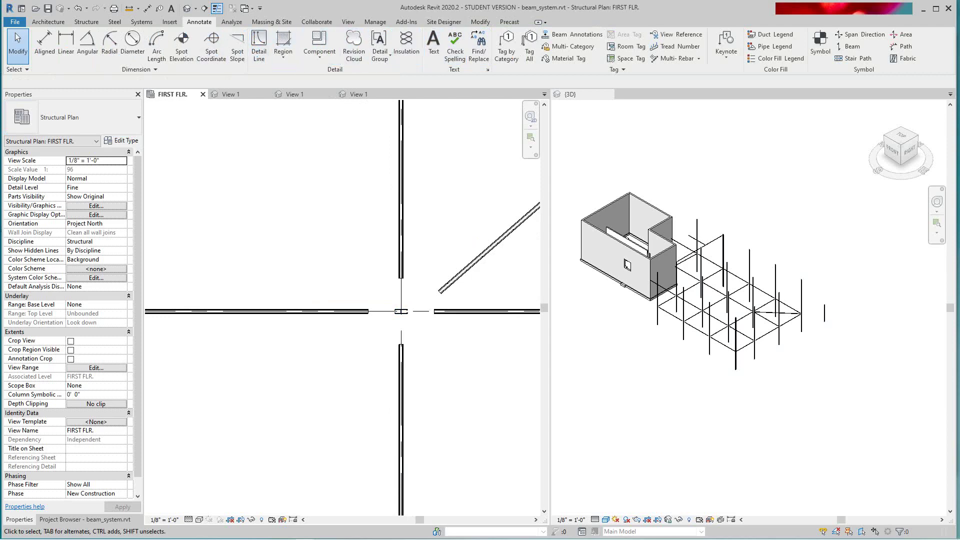
pyautogui.scroll(-5, 358, 244)
pyautogui.moveTo(365, 235); pyautogui.dragTo(380, 290, button='middle')
pyautogui.scroll(2, 351, 229)
pyautogui.scroll(-3, 351, 225)
pyautogui.scroll(4, 395, 295)
pyautogui.scroll(-3, 395, 295)
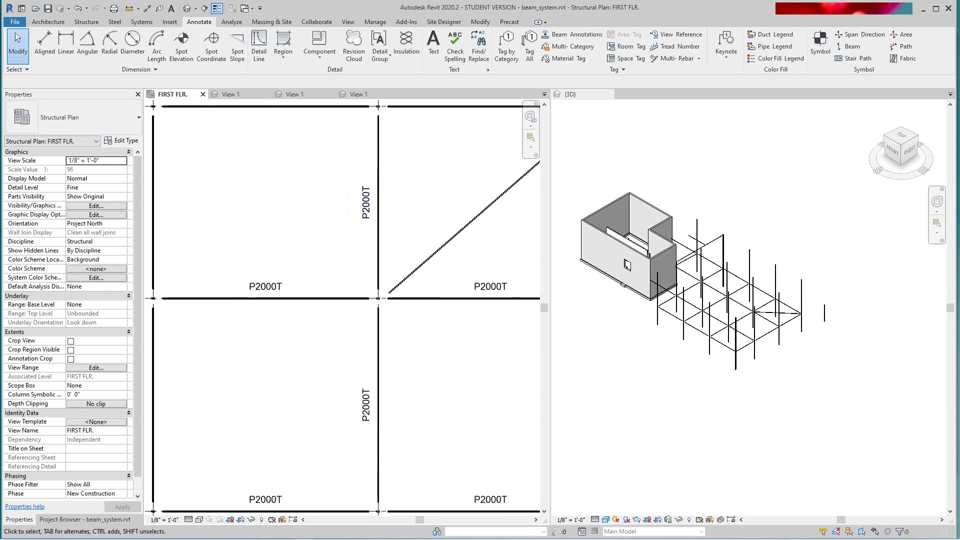
pyautogui.scroll(4, 357, 290)
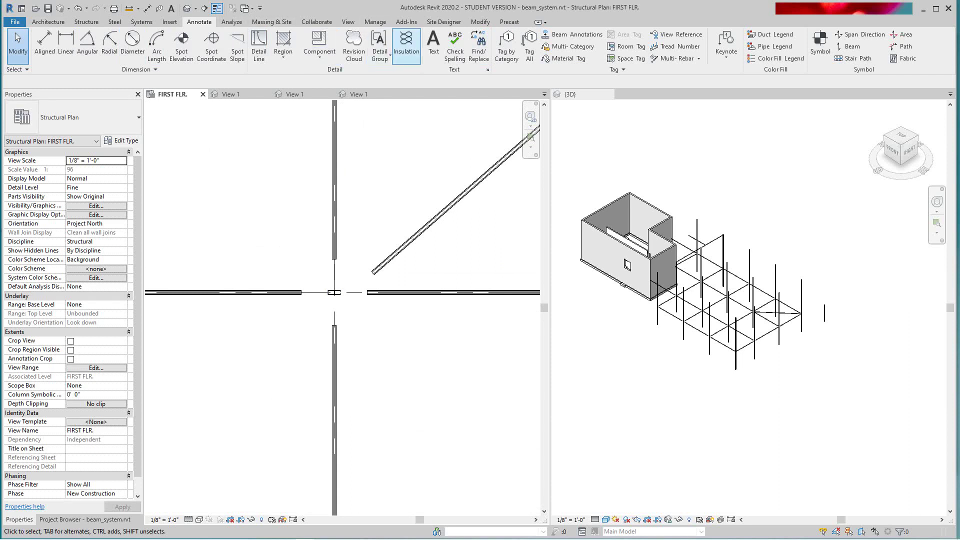
# Step: Start tagging by category with the leader turned off and tag the column at grid intersection F-2
pyautogui.click(506, 47)
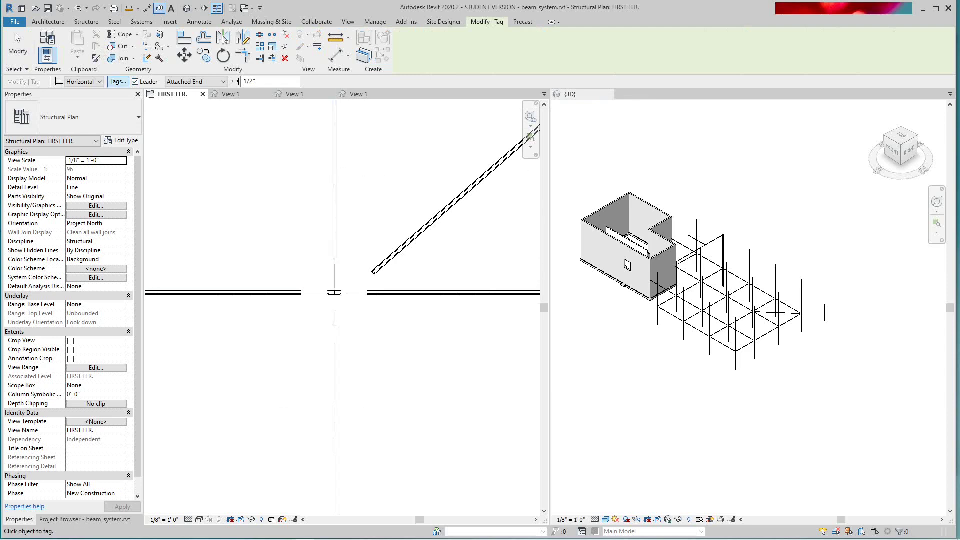
pyautogui.click(135, 81)
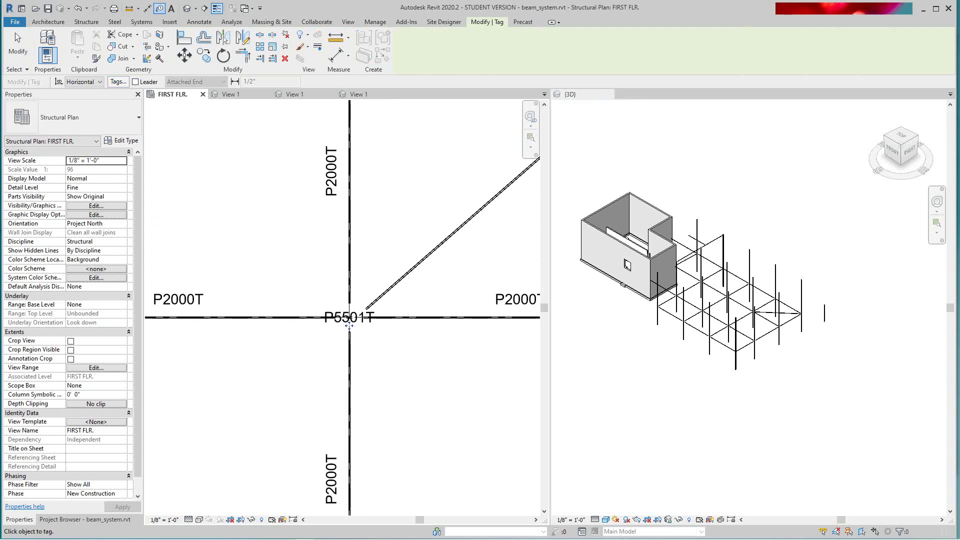
pyautogui.moveTo(180, 342); pyautogui.dragTo(348, 320, button='middle')
pyautogui.scroll(-2, 349, 320)
pyautogui.scroll(3, 257, 300)
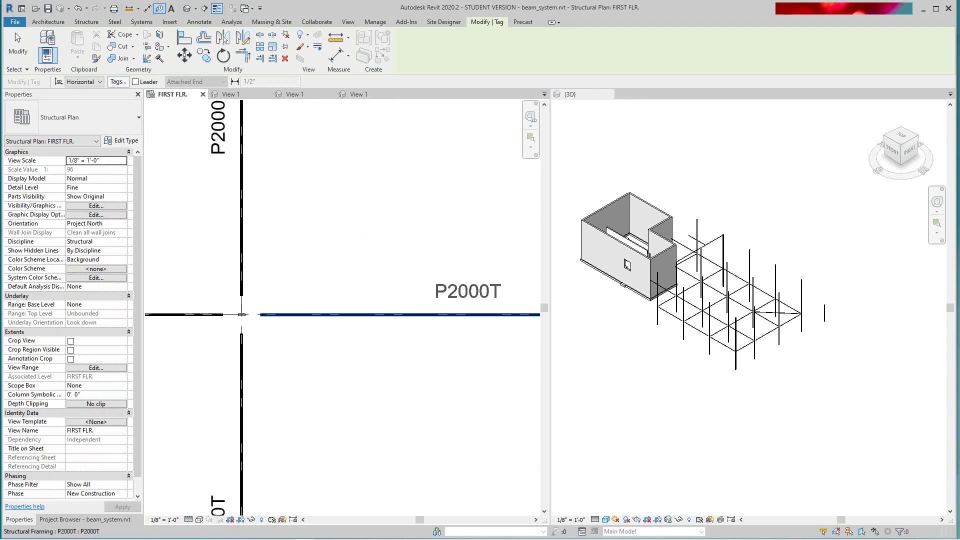
# Step: Tag the columns at grid intersections E and D along grid lines 2 and 3
pyautogui.click(241, 315)
pyautogui.scroll(-2, 241, 322)
pyautogui.moveTo(242, 323); pyautogui.dragTo(279, 175, button='middle')
pyautogui.scroll(2, 217, 285)
pyautogui.scroll(-3, 217, 285)
pyautogui.scroll(-1, 469, 305)
pyautogui.scroll(1, 278, 175)
pyautogui.scroll(1, 426, 313)
pyautogui.moveTo(427, 314); pyautogui.dragTo(341, 361, button='middle')
pyautogui.scroll(2, 406, 294)
pyautogui.scroll(-3, 341, 361)
pyautogui.scroll(3, 207, 169)
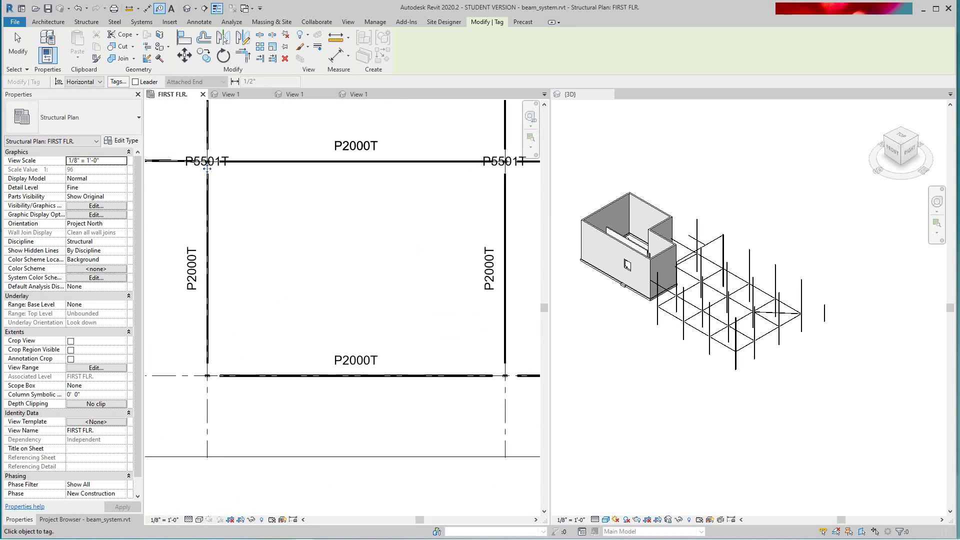
# Step: Tag the columns along grid line 4 at grids D, E, F and G
pyautogui.click(207, 375)
pyautogui.scroll(-4, 303, 379)
pyautogui.moveTo(429, 378); pyautogui.dragTo(293, 378, button='middle')
pyautogui.scroll(5, 293, 381)
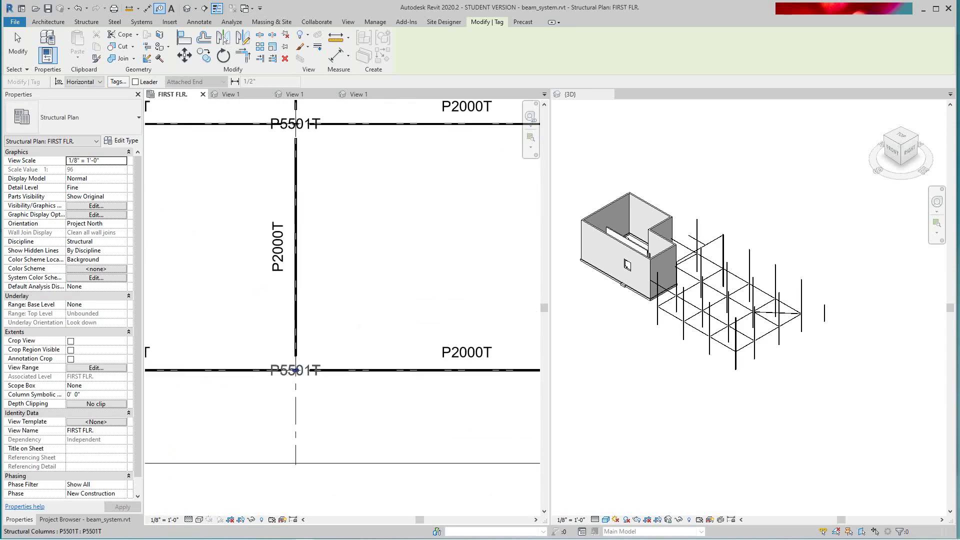
pyautogui.scroll(-3, 295, 379)
pyautogui.scroll(2, 349, 413)
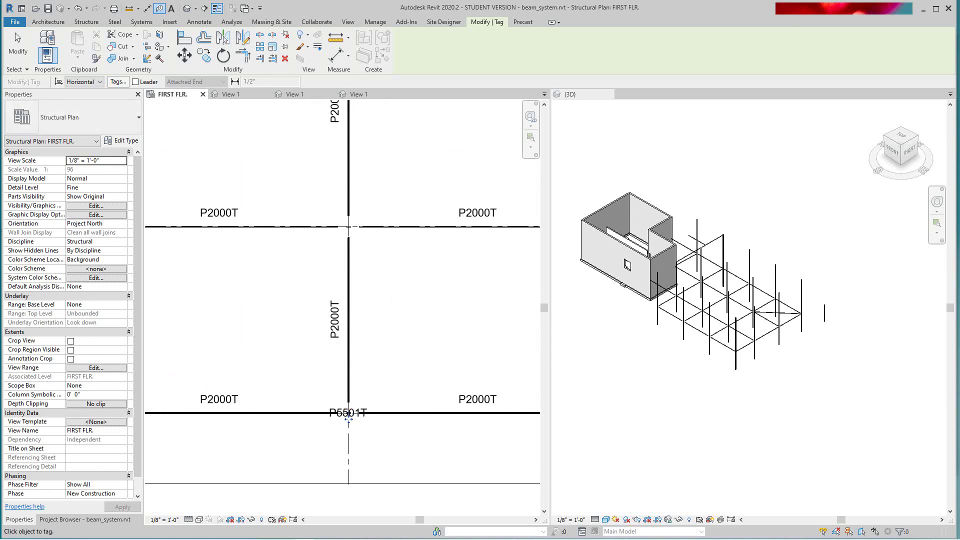
pyautogui.scroll(-3, 349, 419)
pyautogui.scroll(2, 324, 409)
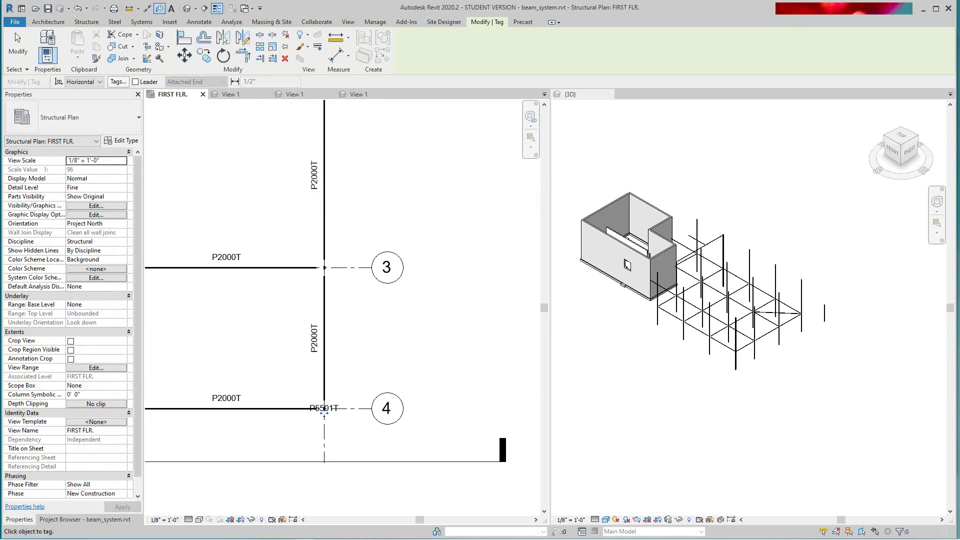
# Step: Tag the columns at G-3 and G-2, plus the diagonal beam running from F-2 to G-1
pyautogui.scroll(-3, 324, 411)
pyautogui.scroll(3, 336, 501)
pyautogui.click(336, 357)
pyautogui.moveTo(336, 317); pyautogui.dragTo(344, 502, button='middle')
pyautogui.scroll(1, 344, 502)
pyautogui.click(352, 310)
pyautogui.moveTo(352, 310); pyautogui.dragTo(376, 447, button='middle')
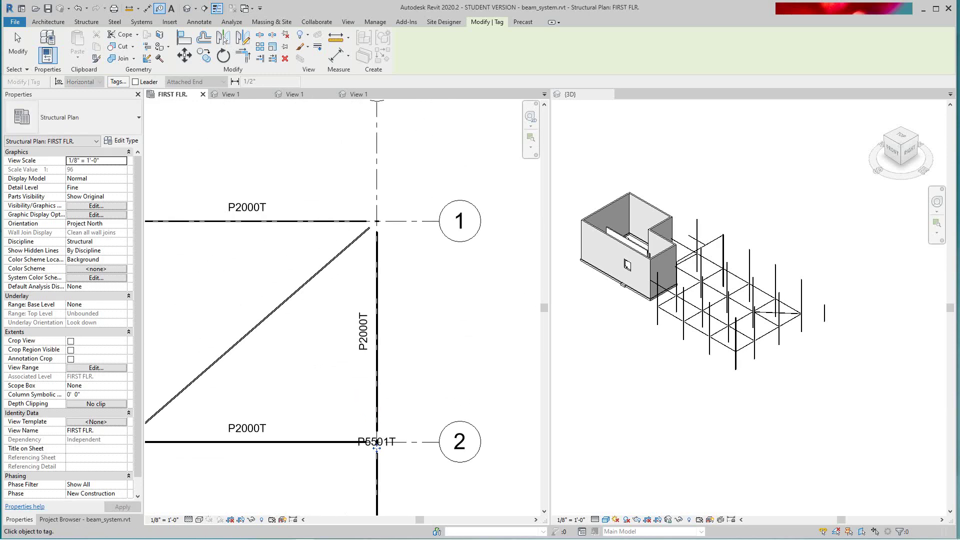
pyautogui.click(246, 326)
# Step: Try to tag the loose generic model beam above grid line 1 between B and C, declining to load a tag family
pyautogui.scroll(-3, 246, 326)
pyautogui.moveTo(246, 326); pyautogui.dragTo(463, 346, button='middle')
pyautogui.scroll(-1, 462, 346)
pyautogui.moveTo(250, 496); pyautogui.dragTo(260, 524, button='middle')
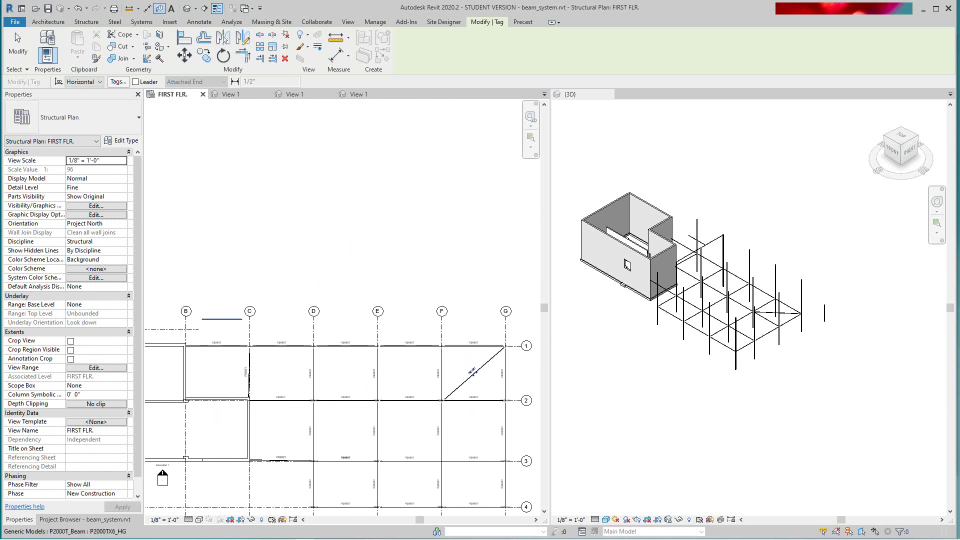
pyautogui.scroll(3, 206, 321)
pyautogui.click(222, 318)
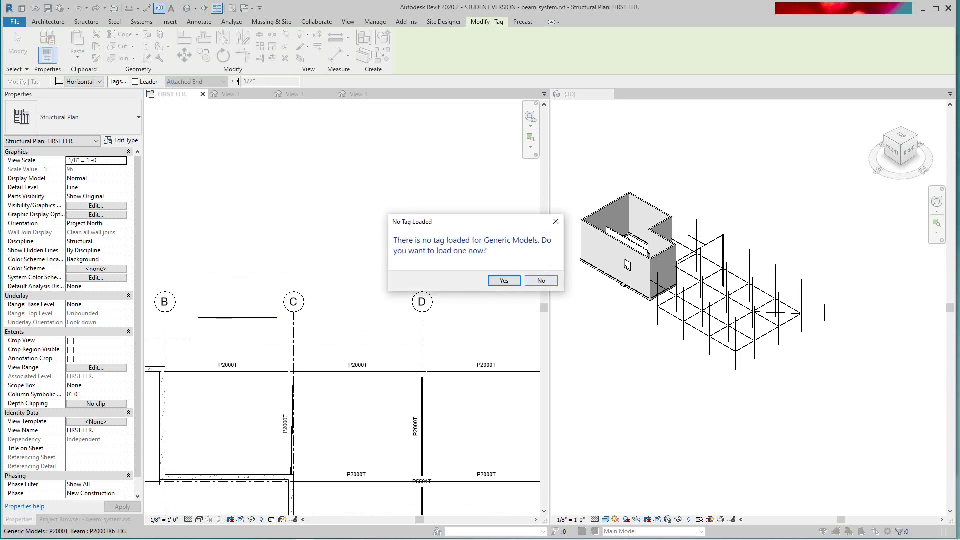
pyautogui.click(541, 281)
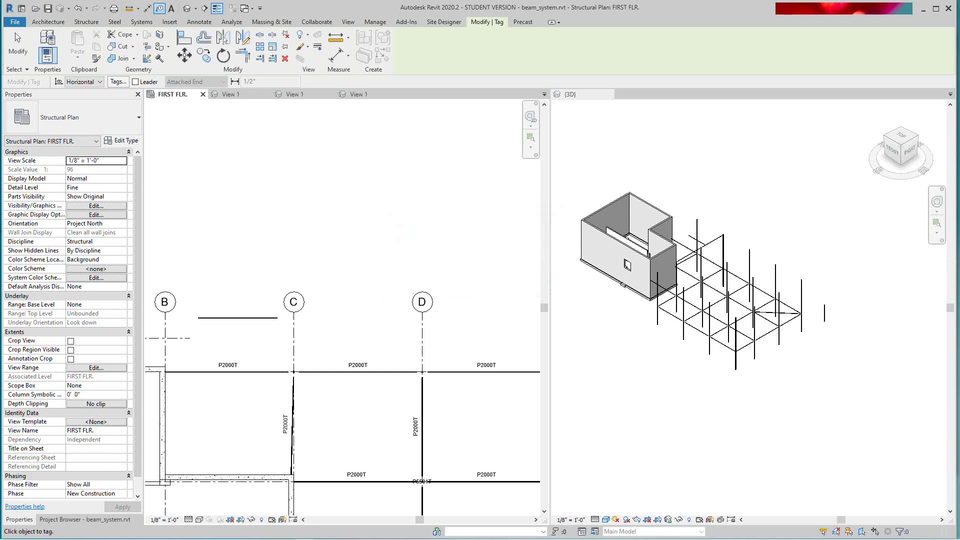
# Step: Examine the beam and column tags across the whole FIRST FLR. framing plan for members that still lack one
pyautogui.moveTo(191, 330); pyautogui.dragTo(412, 330, button='middle')
pyautogui.scroll(-2, 412, 331)
pyautogui.scroll(3, 439, 321)
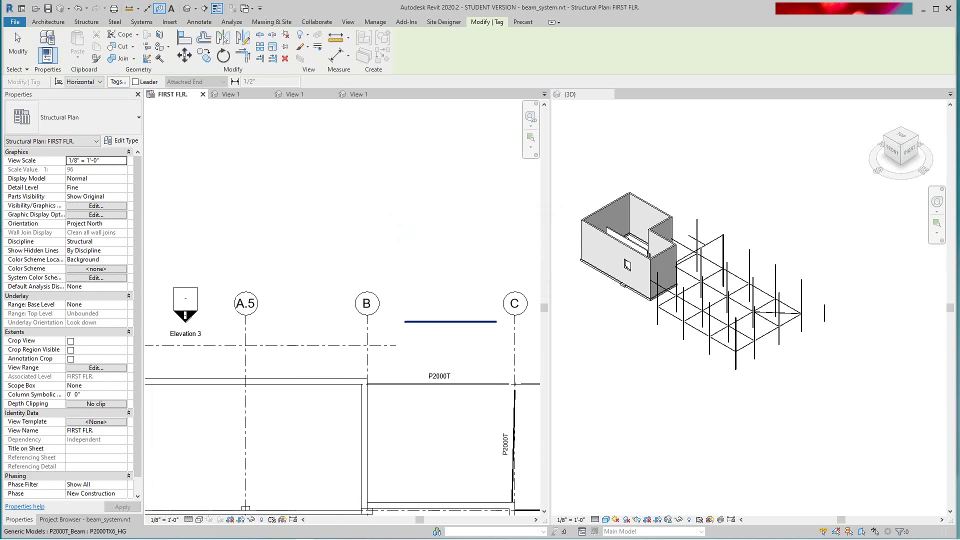
pyautogui.scroll(-5, 185, 208)
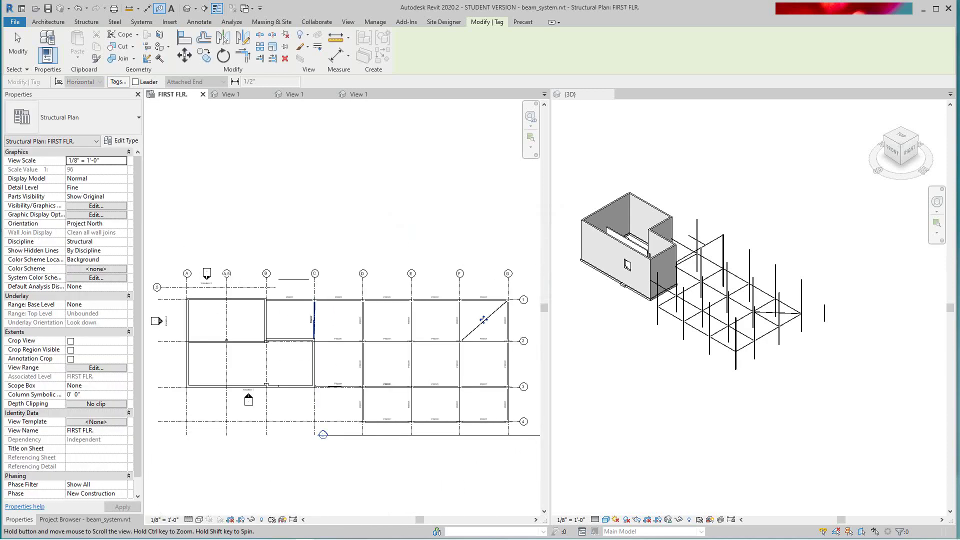
pyautogui.scroll(7, 312, 347)
pyautogui.scroll(-5, 335, 365)
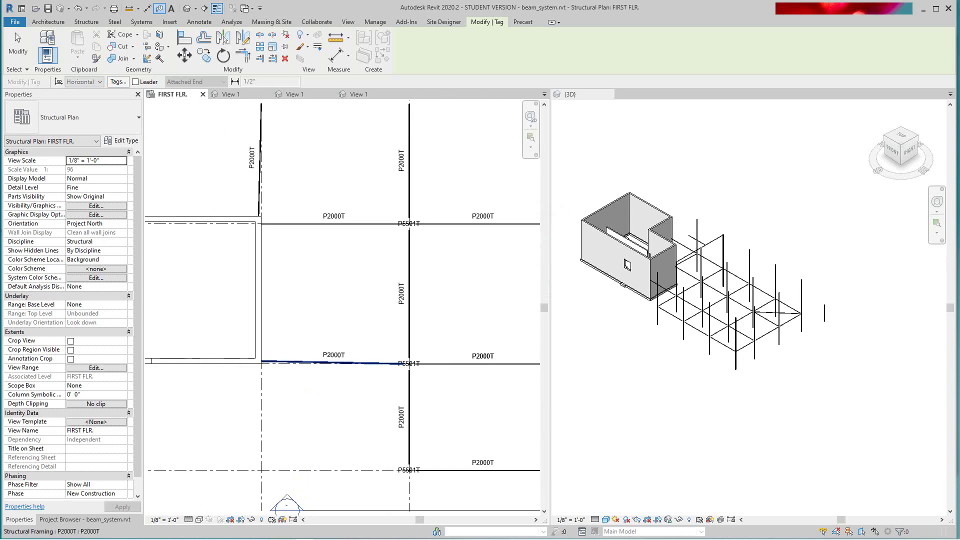
pyautogui.moveTo(335, 365); pyautogui.dragTo(297, 354, button='middle')
pyautogui.moveTo(342, 282); pyautogui.dragTo(327, 249, button='middle')
pyautogui.scroll(-4, 390, 368)
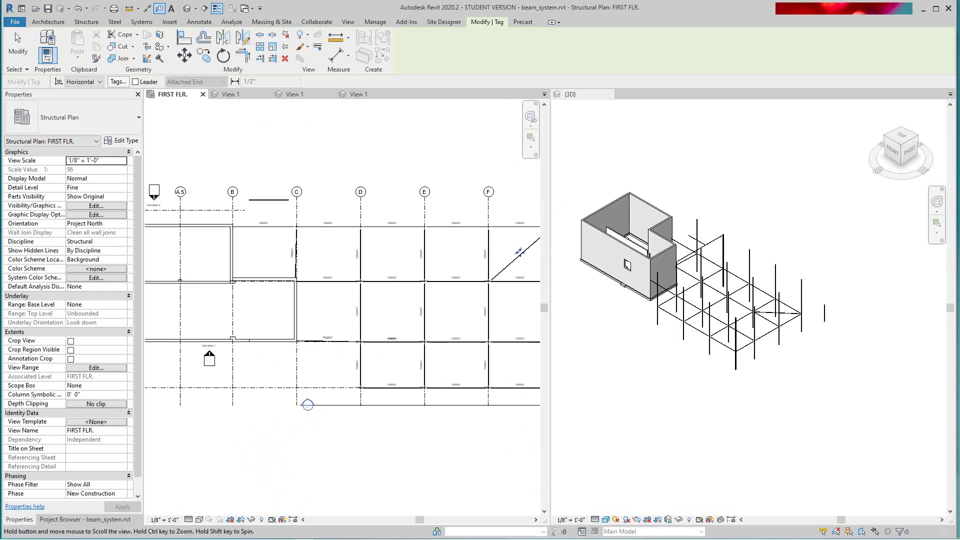
pyautogui.moveTo(391, 368); pyautogui.dragTo(326, 340, button='middle')
pyautogui.scroll(7, 472, 234)
pyautogui.scroll(-6, 429, 205)
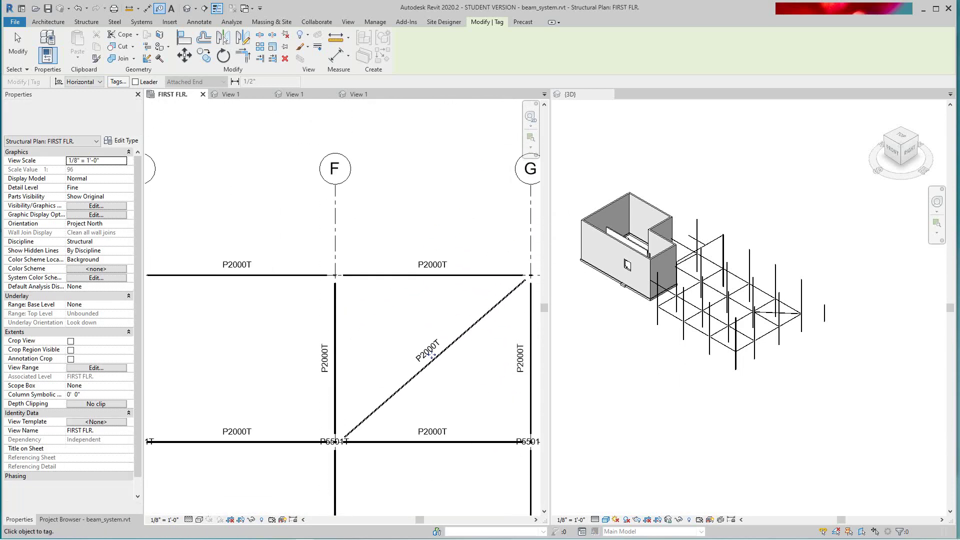
pyautogui.scroll(-3, 434, 407)
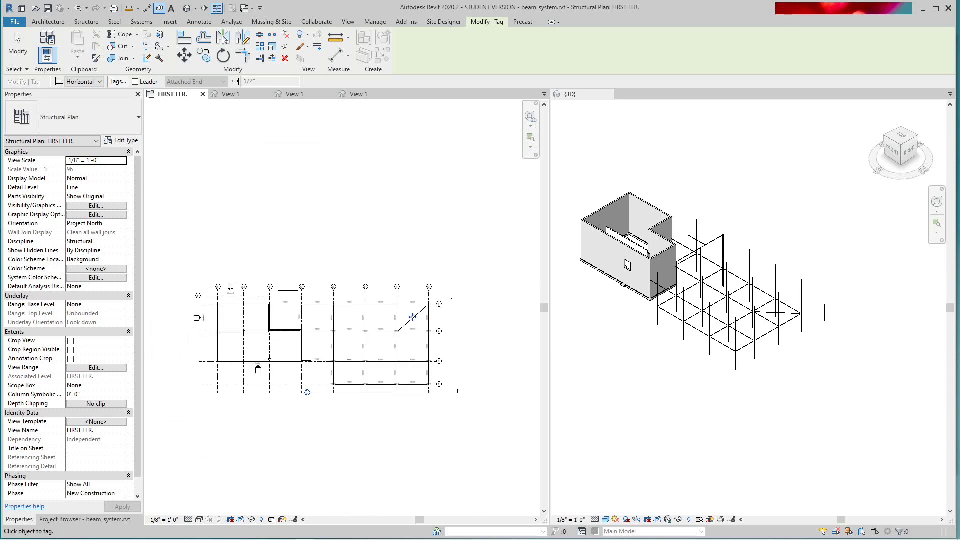
pyautogui.scroll(6, 445, 295)
pyautogui.moveTo(445, 295); pyautogui.dragTo(504, 238, button='middle')
pyautogui.scroll(5, 275, 364)
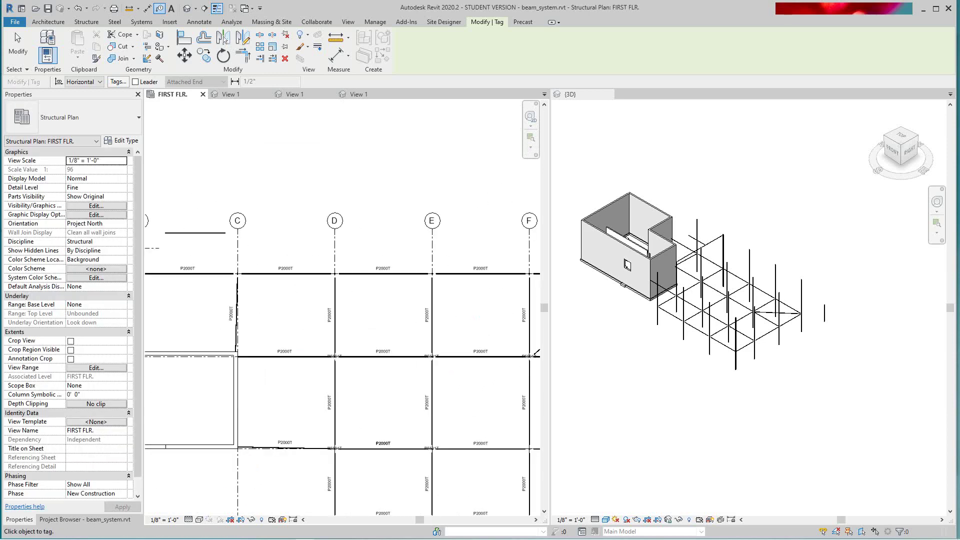
# Step: Close the {3D} view and exit the tagging command so only the plan remains displayed
pyautogui.hotkey('ctrl', 'Tab')
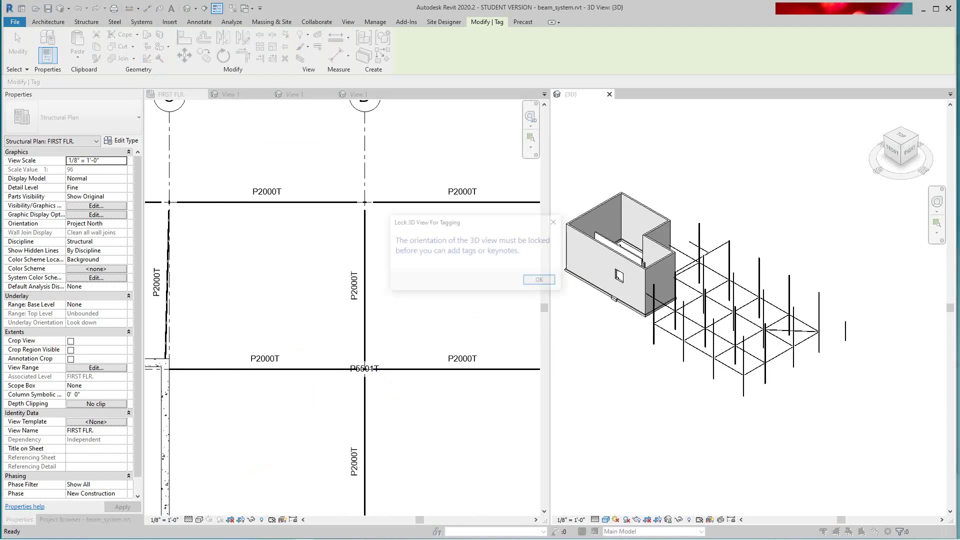
pyautogui.press('Return')
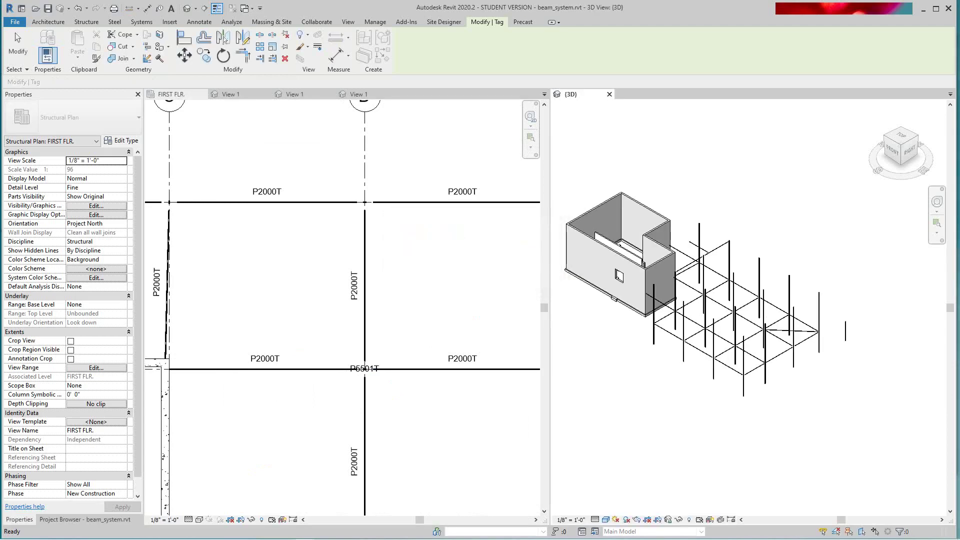
pyautogui.scroll(-4, 620, 355)
pyautogui.moveTo(620, 355); pyautogui.dragTo(748, 393, button='middle')
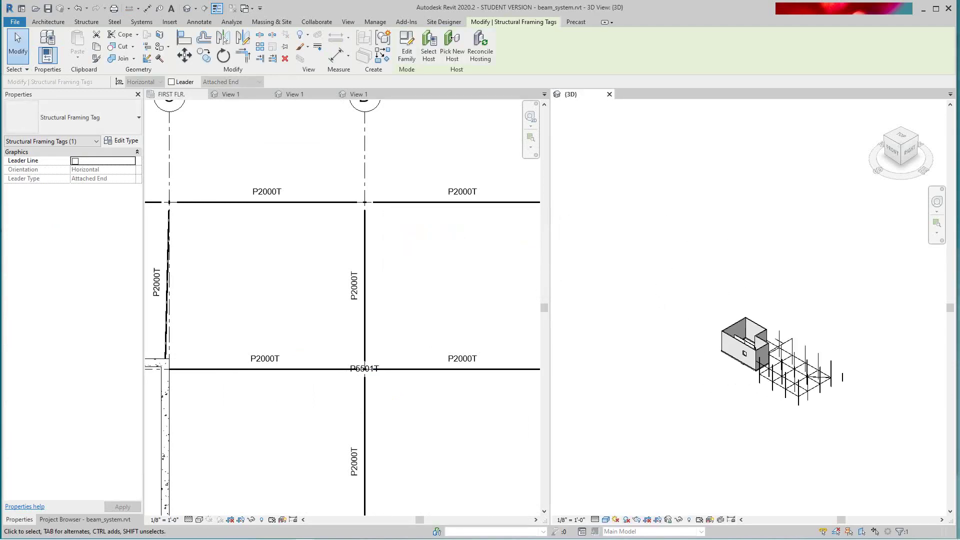
pyautogui.click(609, 94)
pyautogui.press('Escape')
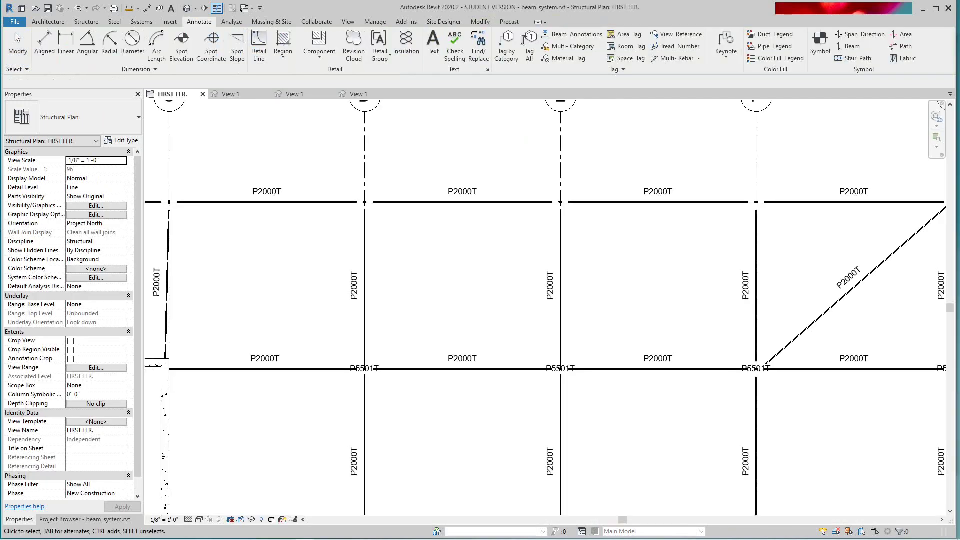
# Step: Tag by category the columns along grid line 1 at grids D, E and F
pyautogui.scroll(-5, 348, 184)
pyautogui.scroll(6, 348, 184)
pyautogui.scroll(9, 440, 216)
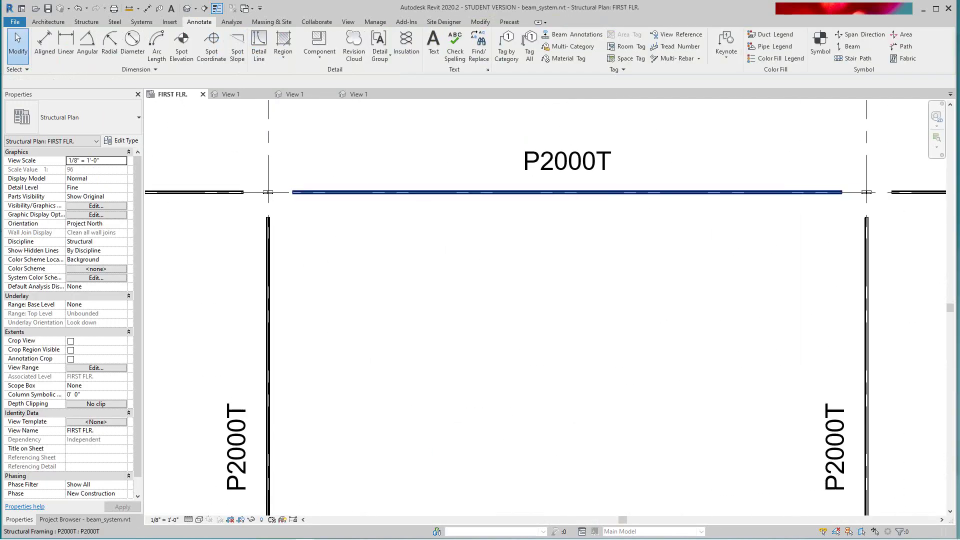
pyautogui.scroll(-8, 297, 210)
pyautogui.scroll(-4, 399, 301)
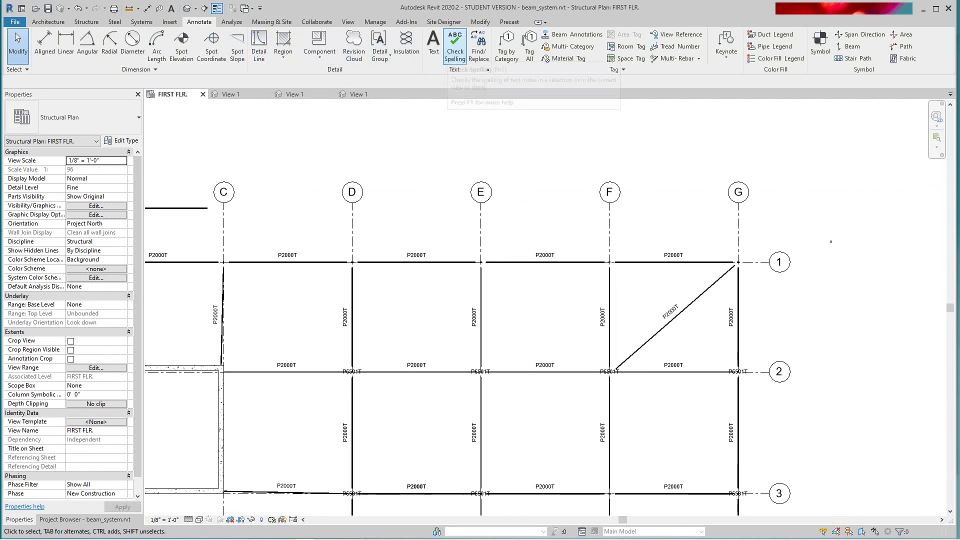
pyautogui.click(507, 47)
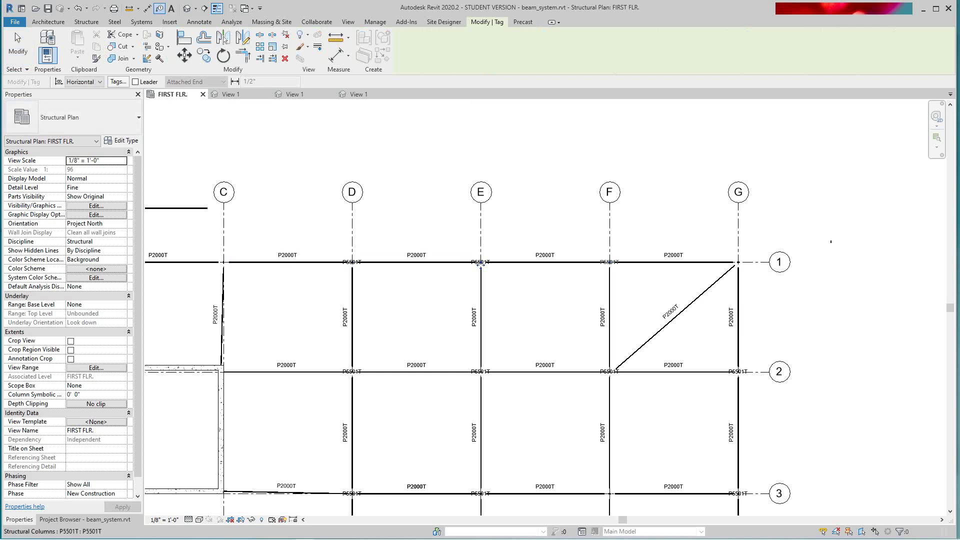
pyautogui.scroll(-3, 609, 265)
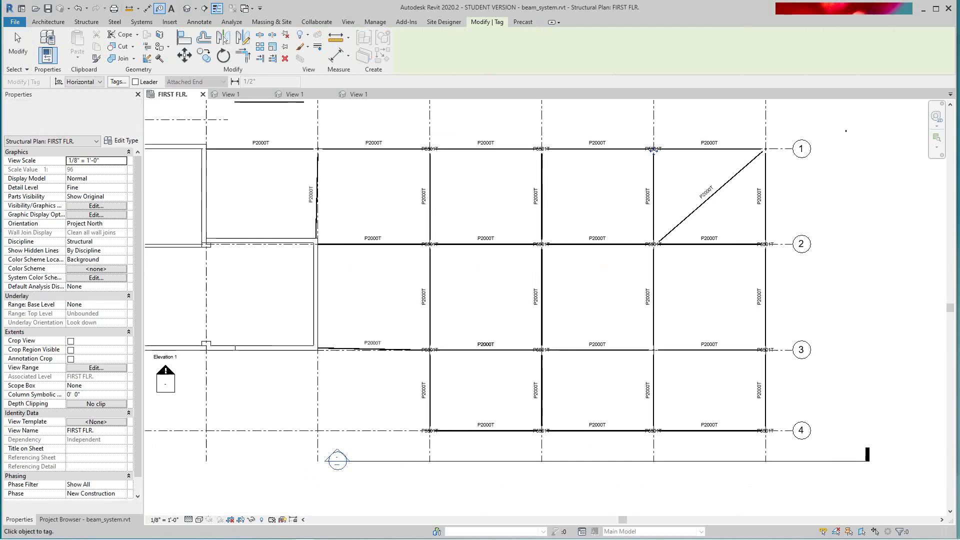
# Step: Examine the tagged beams and columns along grid lines 1 to 3, including the column at C-1
pyautogui.scroll(4, 353, 272)
pyautogui.scroll(-2, 353, 272)
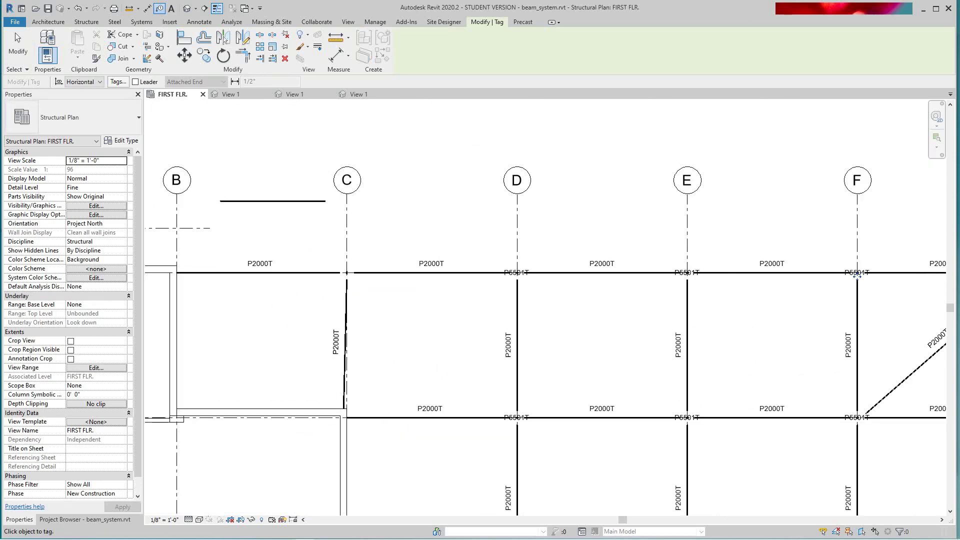
pyautogui.scroll(2, 353, 273)
pyautogui.scroll(-2, 352, 272)
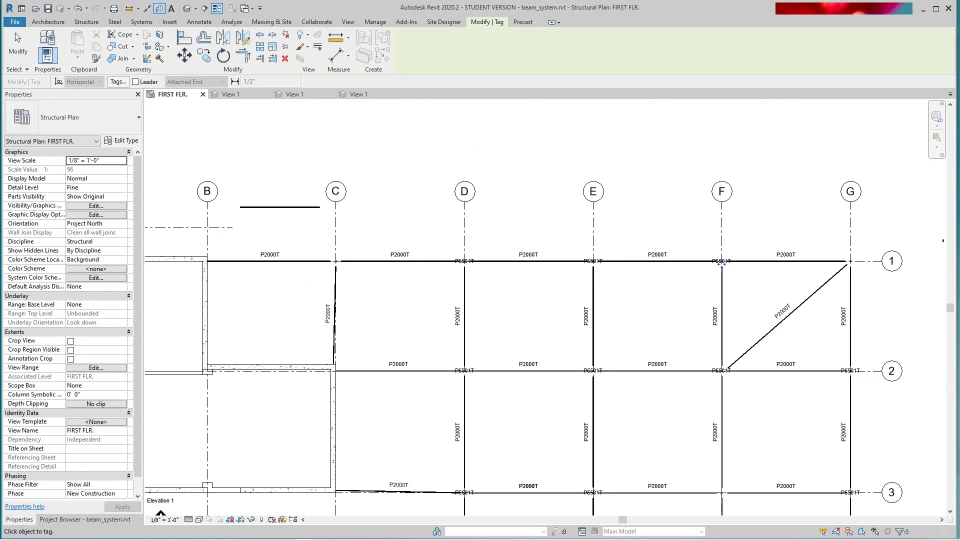
pyautogui.scroll(5, 400, 275)
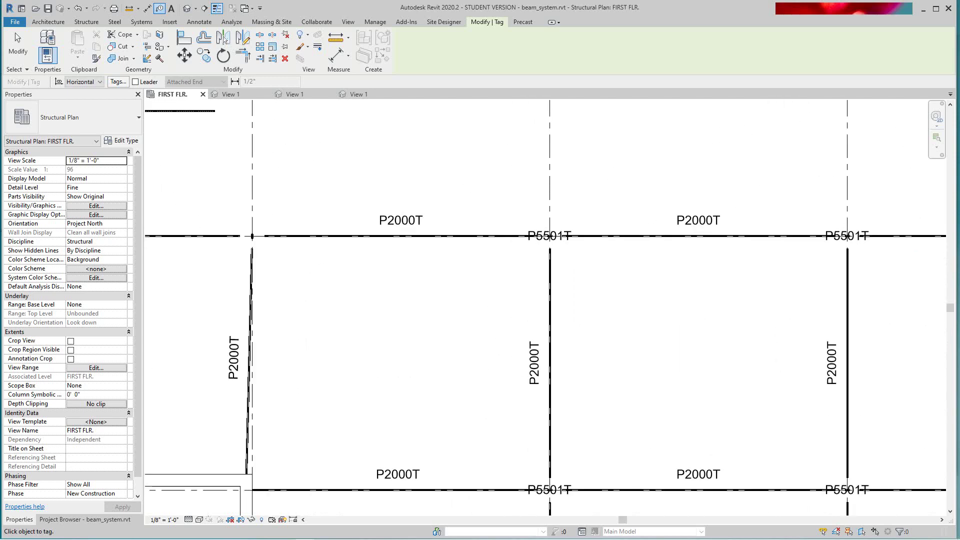
pyautogui.scroll(2, 398, 228)
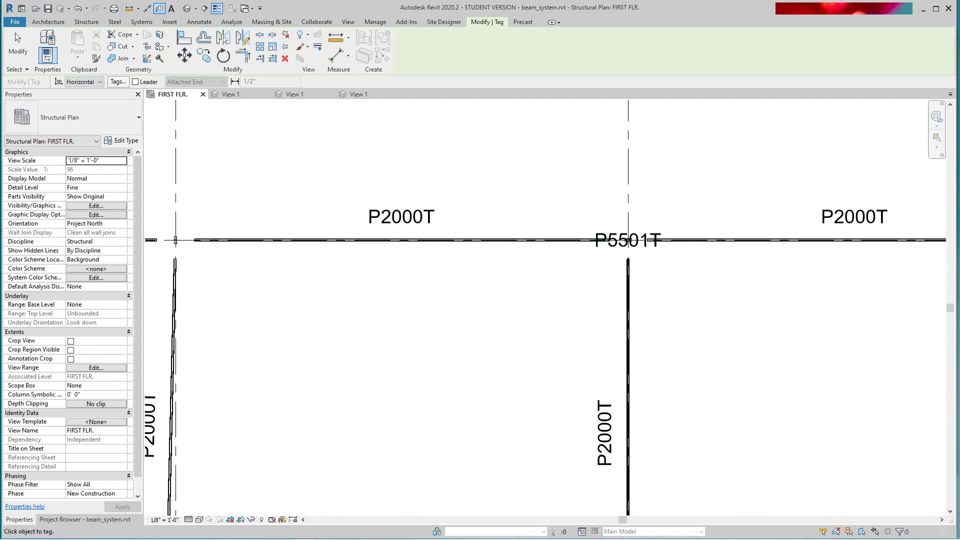
pyautogui.scroll(-4, 628, 240)
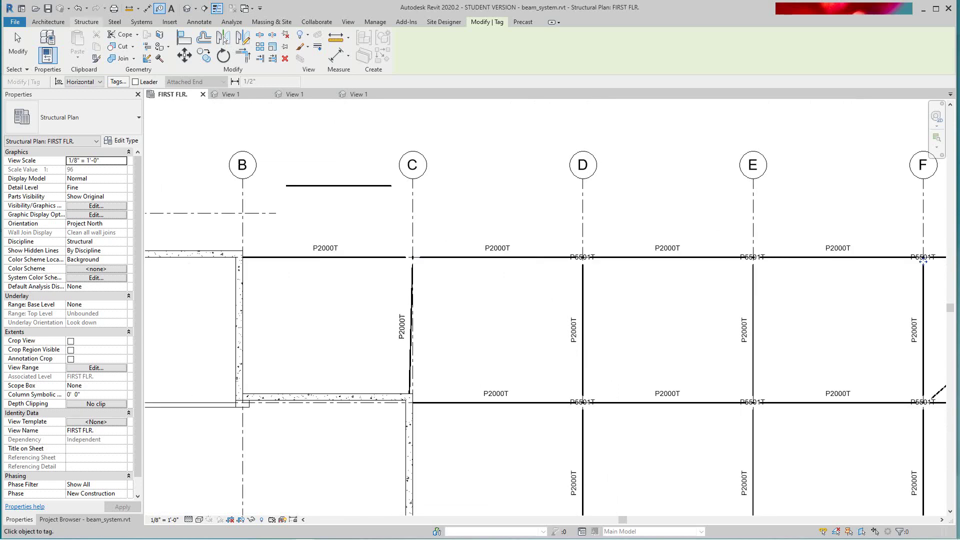
pyautogui.scroll(-3, 649, 302)
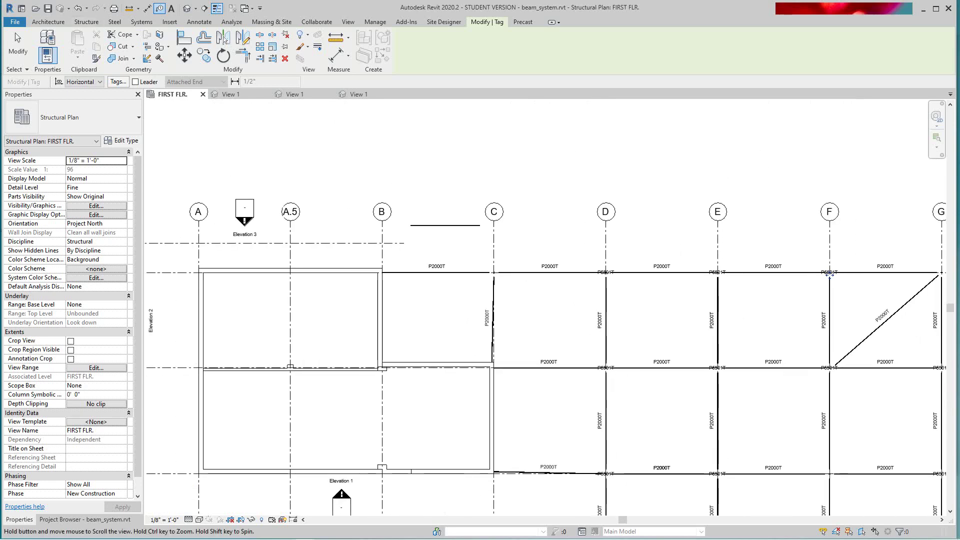
pyautogui.moveTo(649, 302); pyautogui.dragTo(446, 236, button='middle')
pyautogui.scroll(2, 467, 274)
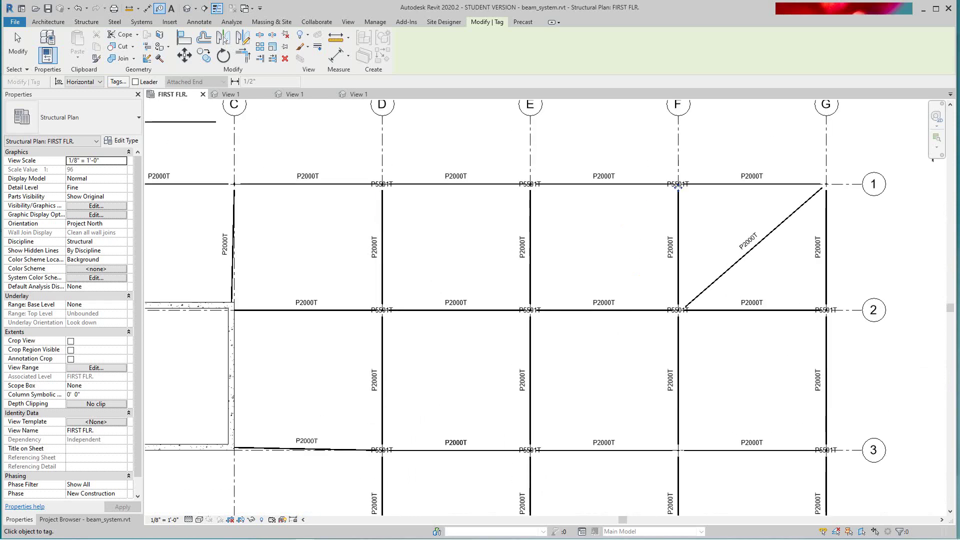
pyautogui.scroll(1, 382, 250)
pyautogui.scroll(-1, 382, 250)
pyautogui.moveTo(382, 250); pyautogui.dragTo(425, 272, button='middle')
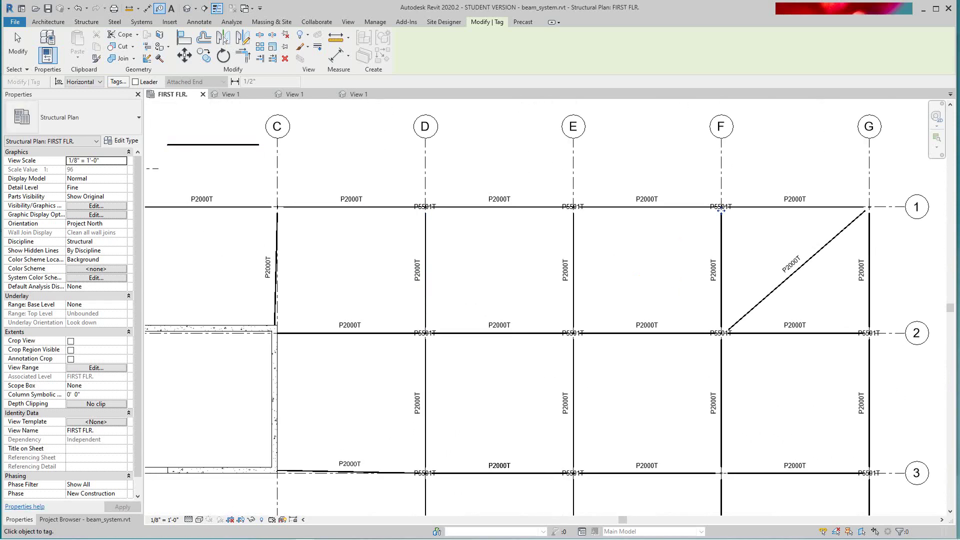
# Step: Place an automatic P2000T beam system at 2' 0" fixed spacing in bay D–E between grids 1 and 2, parallel to grid 1
pyautogui.click(86, 22)
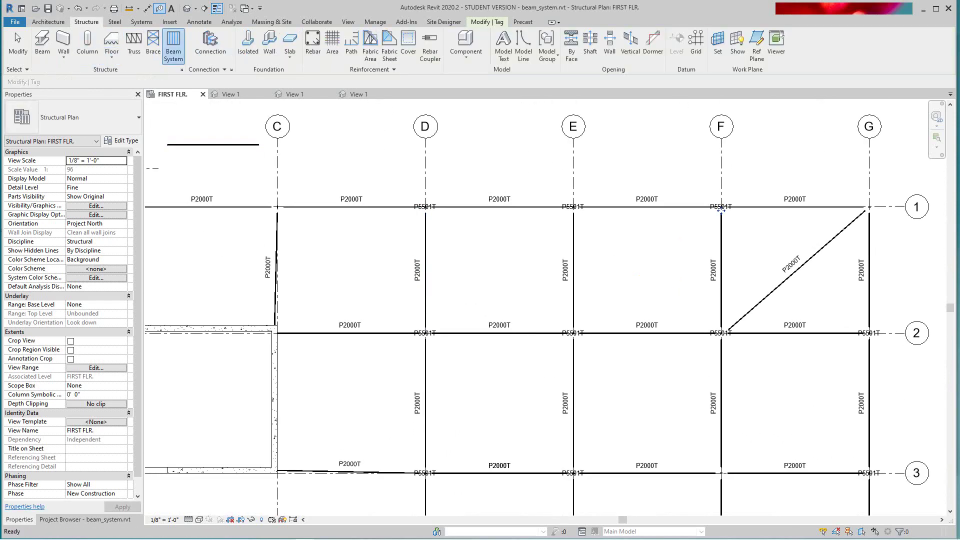
pyautogui.click(174, 45)
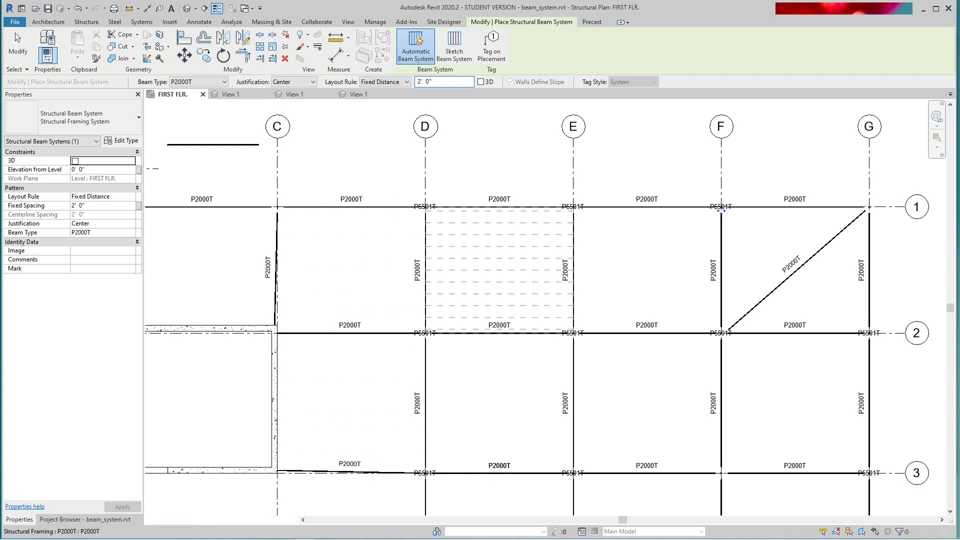
pyautogui.click(500, 207)
pyautogui.scroll(10, 559, 275)
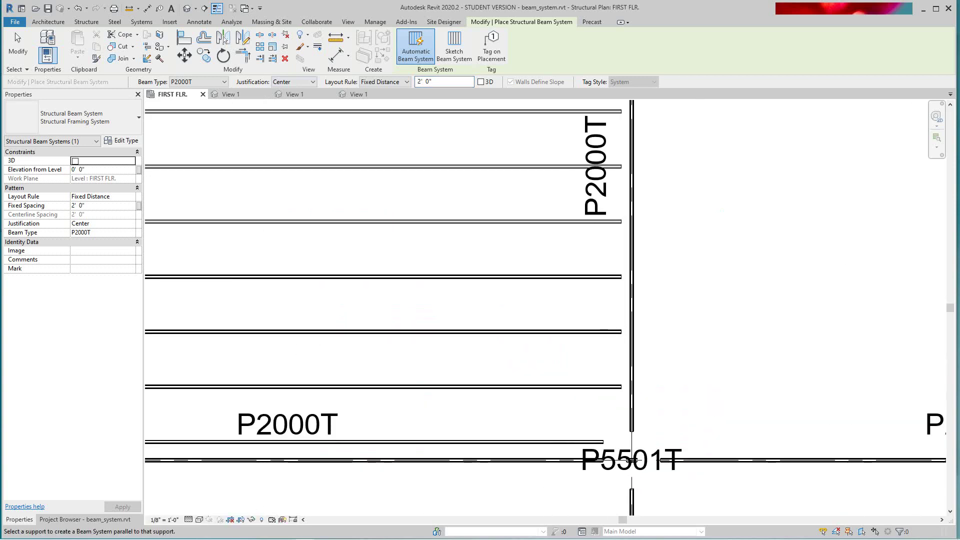
pyautogui.scroll(-10, 560, 345)
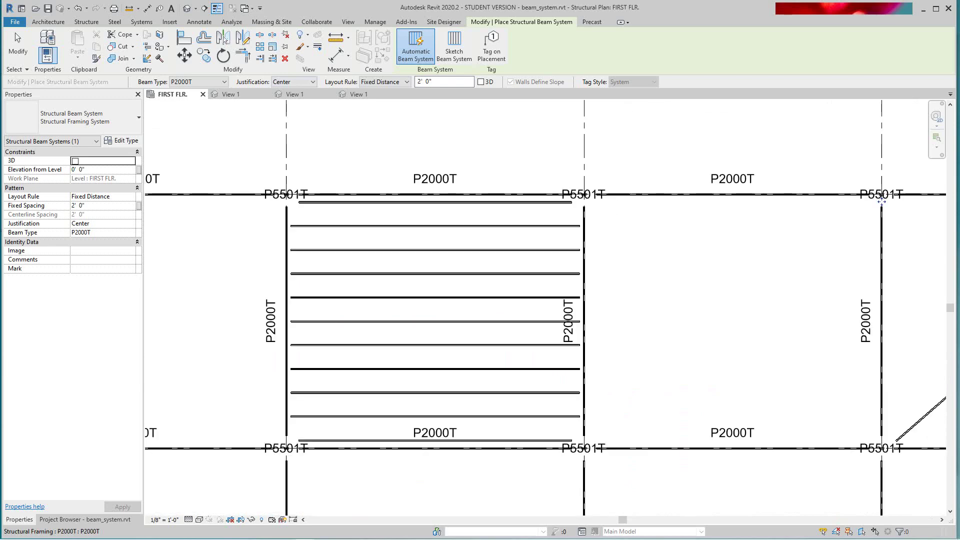
# Step: Place an automatic P2000T beam system in bay F–G between grids 2 and 3, with its beams parallel to grid line F
pyautogui.moveTo(560, 345); pyautogui.dragTo(546, 314, button='middle')
pyautogui.moveTo(663, 164); pyautogui.dragTo(641, 124, button='middle')
pyautogui.scroll(1, 641, 123)
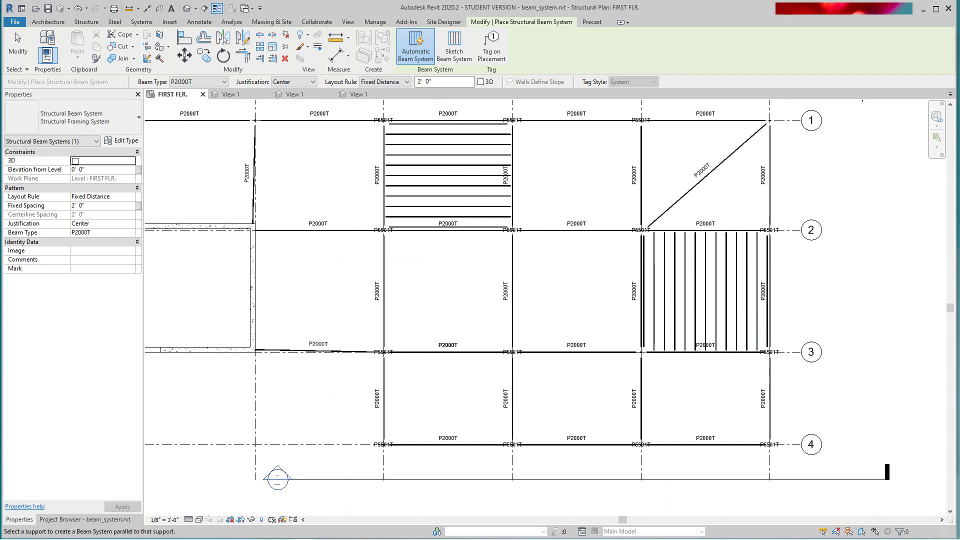
pyautogui.scroll(-3, 594, 301)
pyautogui.moveTo(603, 248); pyautogui.dragTo(605, 282, button='middle')
pyautogui.scroll(4, 605, 281)
pyautogui.scroll(5, 398, 262)
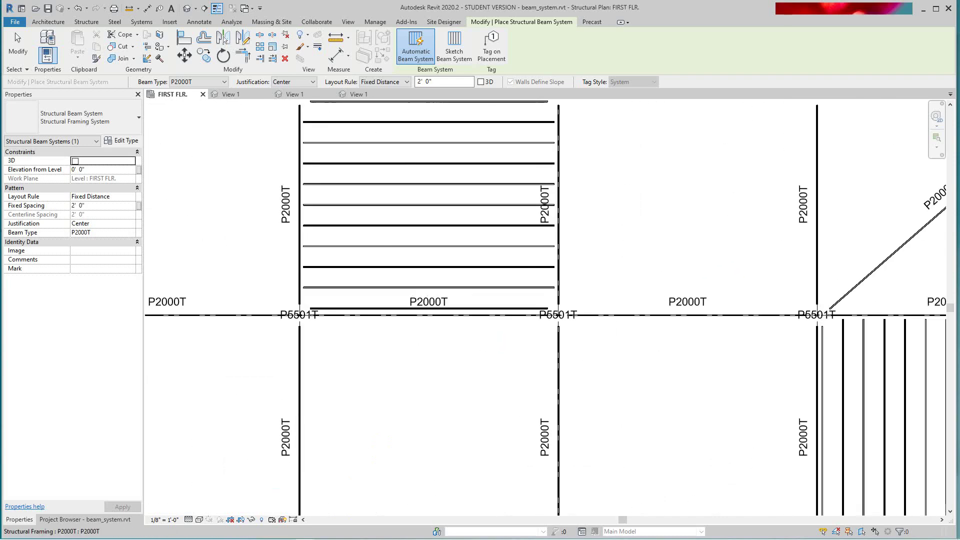
pyautogui.scroll(-7, 405, 309)
pyautogui.scroll(-1, 422, 360)
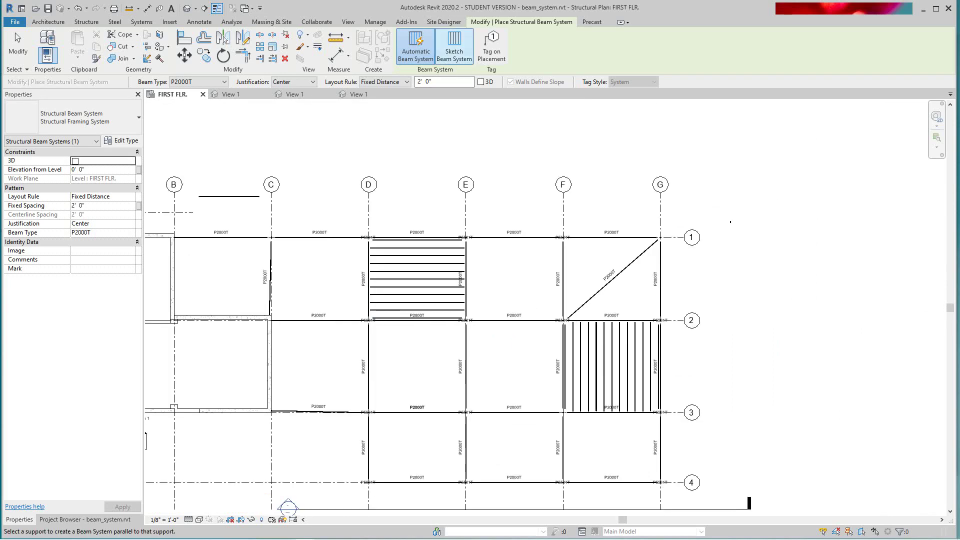
# Step: Sketch a rectangular beam system boundary about 14' 6" wide from grid intersection B-1 down to the wall near grid 2, and finish it
pyautogui.click(454, 44)
pyautogui.scroll(-1, 366, 269)
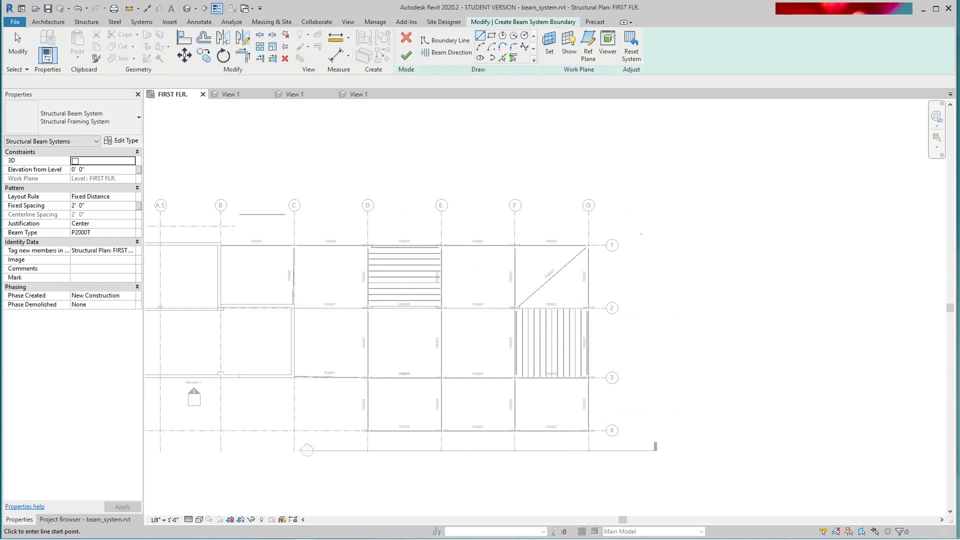
pyautogui.scroll(4, 380, 290)
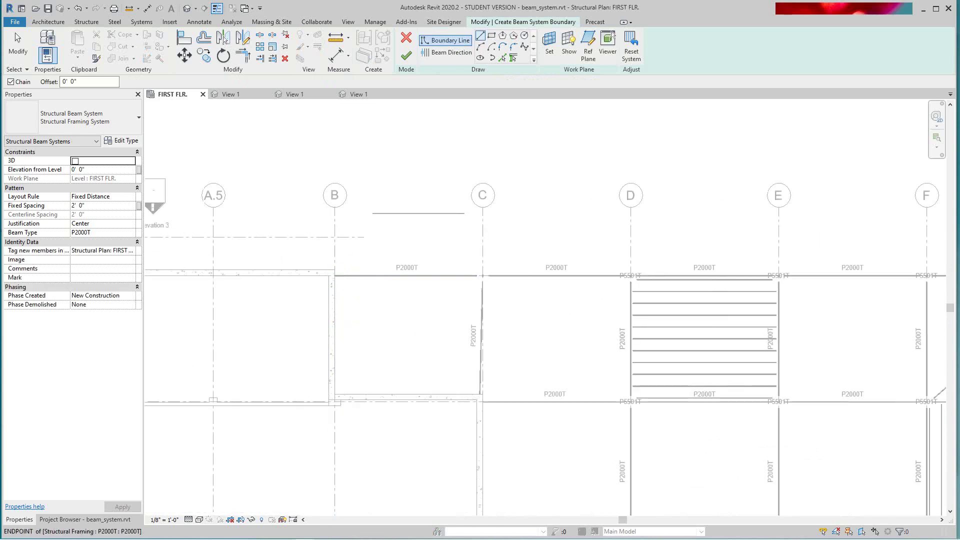
pyautogui.click(335, 276)
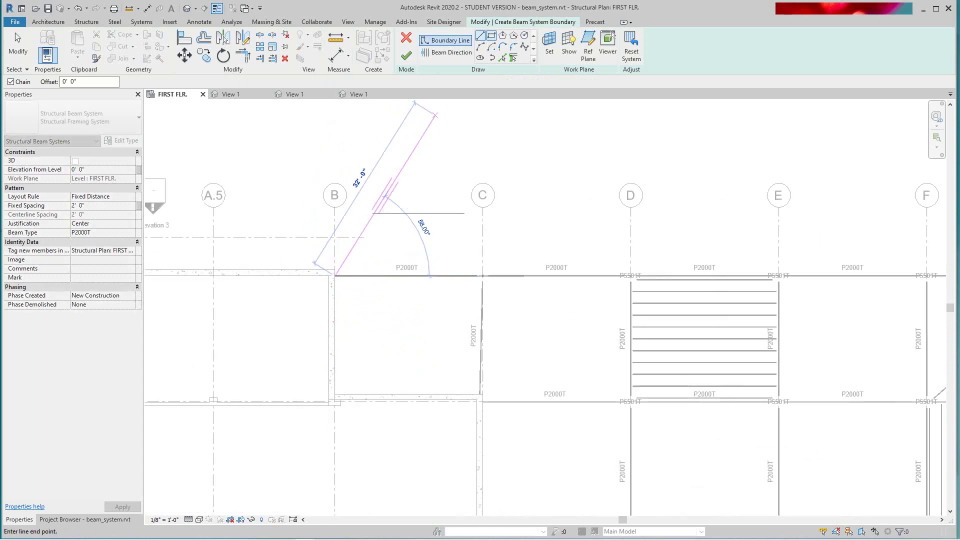
pyautogui.click(491, 35)
pyautogui.click(334, 275)
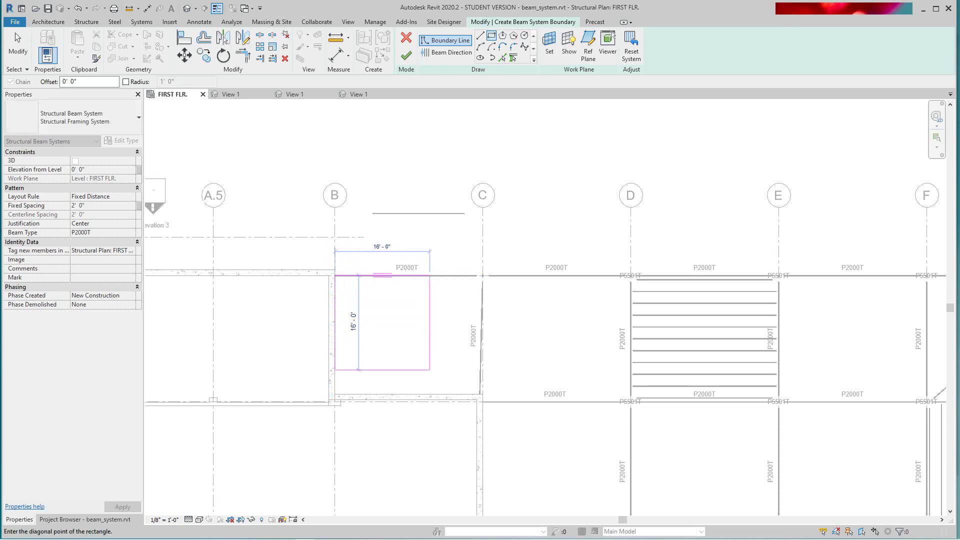
pyautogui.click(420, 394)
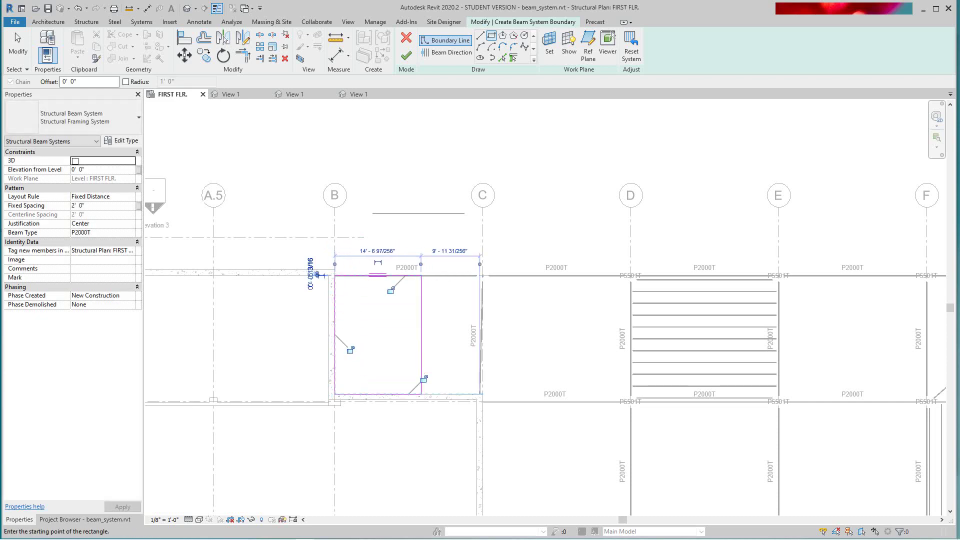
pyautogui.click(406, 56)
# Step: Examine the beam systems in the framing plan, comparing their beam layout and tags
pyautogui.scroll(1, 395, 290)
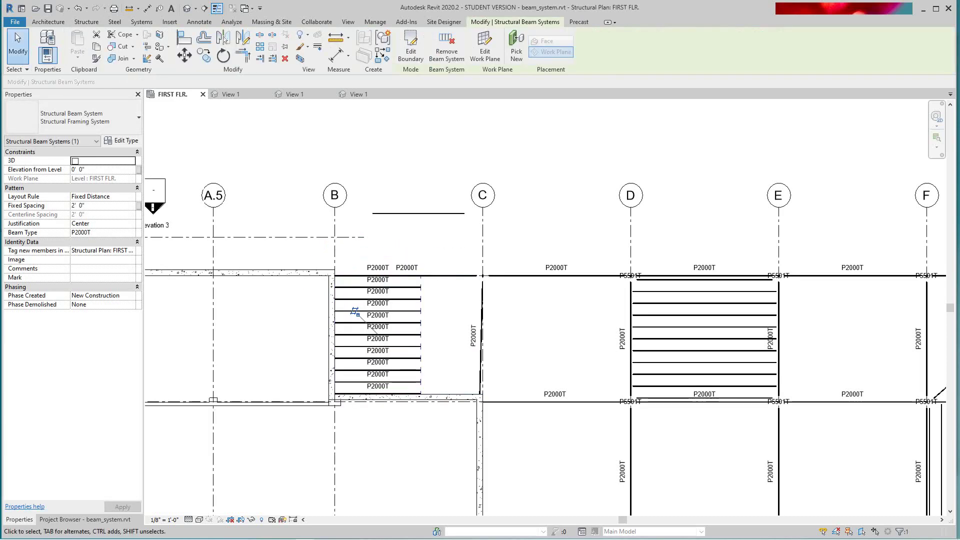
pyautogui.scroll(2, 393, 292)
pyautogui.moveTo(601, 374); pyautogui.dragTo(219, 287, button='middle')
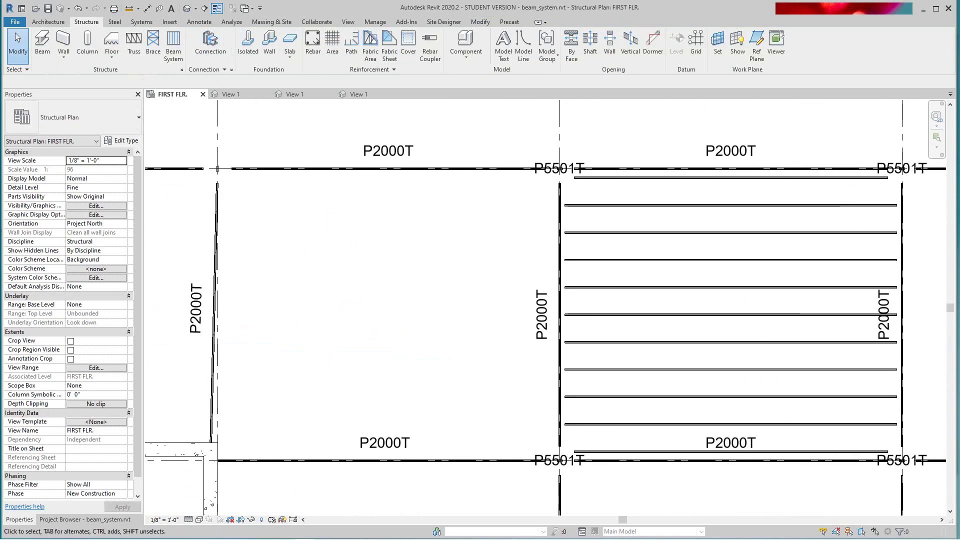
pyautogui.scroll(-4, 700, 280)
pyautogui.scroll(3, 740, 270)
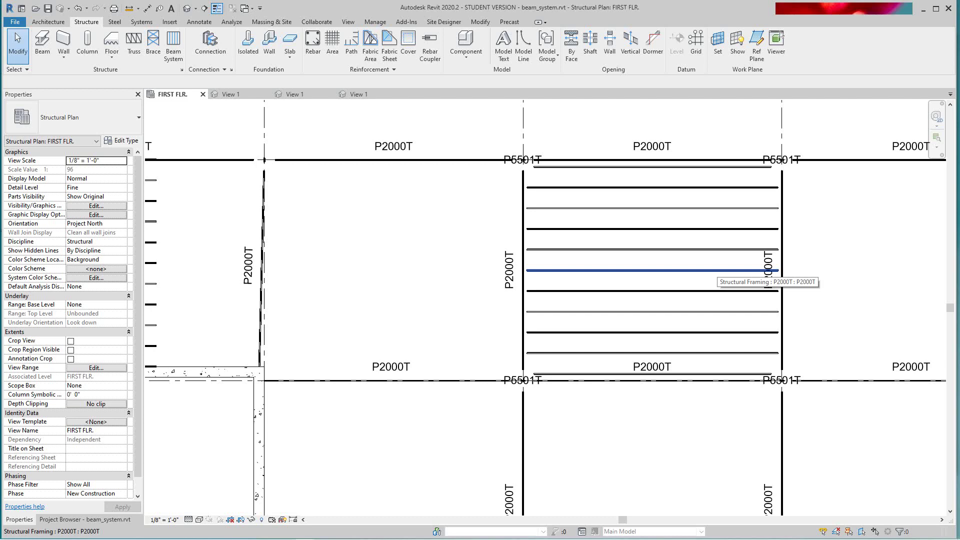
pyautogui.scroll(-6, 715, 268)
pyautogui.moveTo(714, 268); pyautogui.dragTo(596, 318, button='middle')
pyautogui.scroll(3, 594, 289)
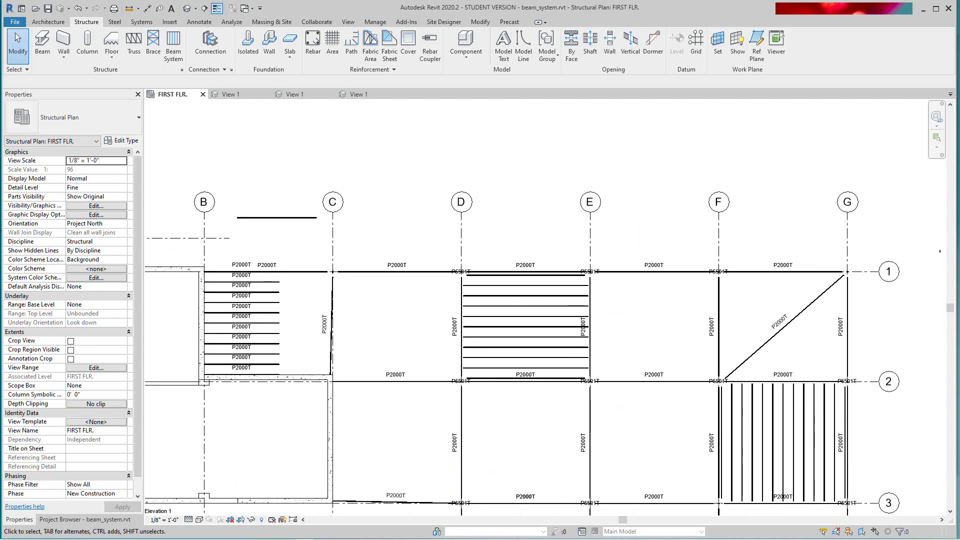
# Step: Open the default 3D view and examine the beam systems between the columns
pyautogui.click(187, 8)
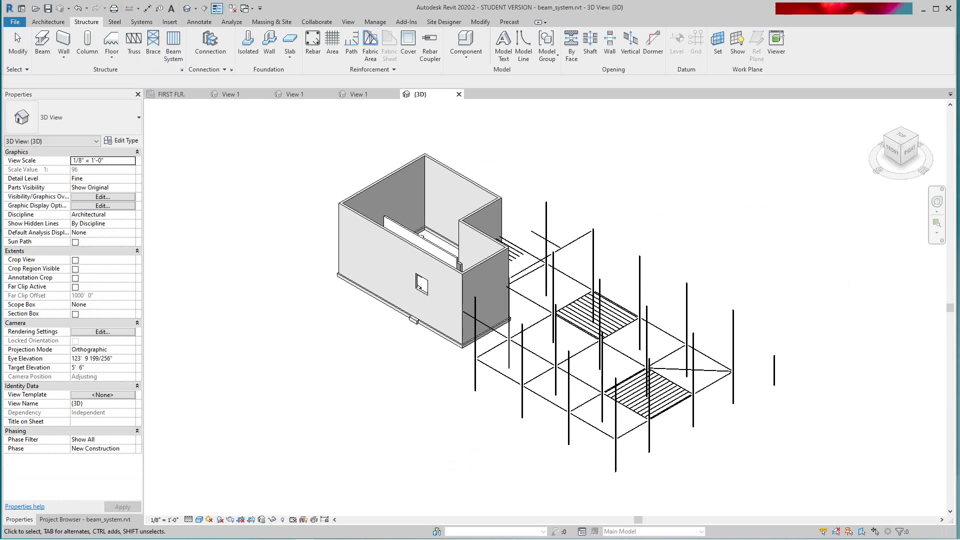
pyautogui.scroll(4, 670, 425)
pyautogui.scroll(10, 565, 324)
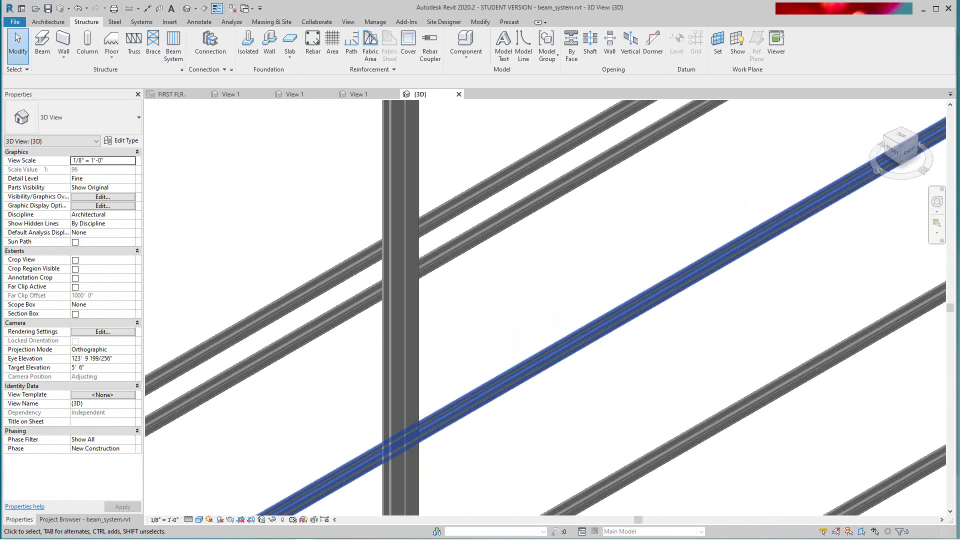
pyautogui.scroll(-8, 320, 437)
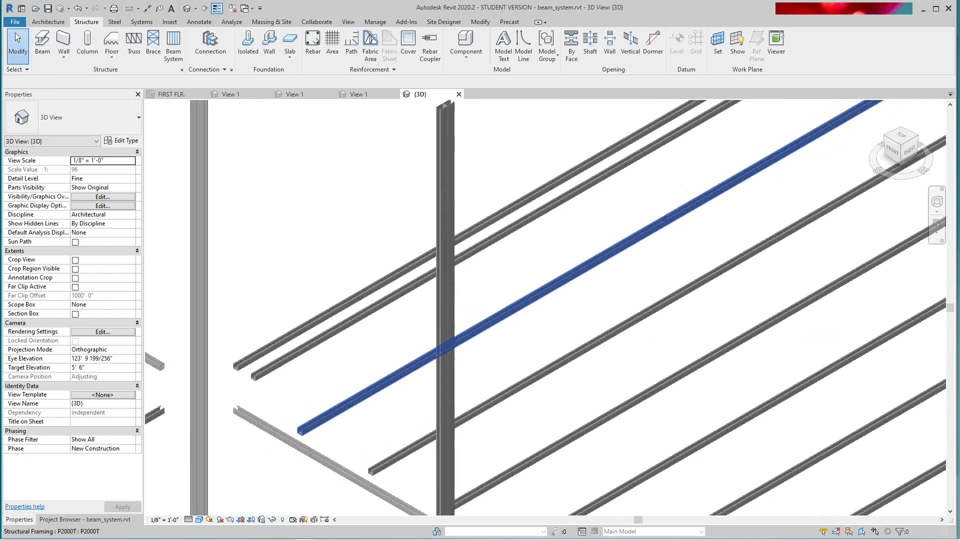
pyautogui.scroll(-8, 437, 415)
pyautogui.moveTo(425, 268); pyautogui.dragTo(467, 370, button='middle')
pyautogui.scroll(8, 467, 370)
pyautogui.scroll(-8, 500, 325)
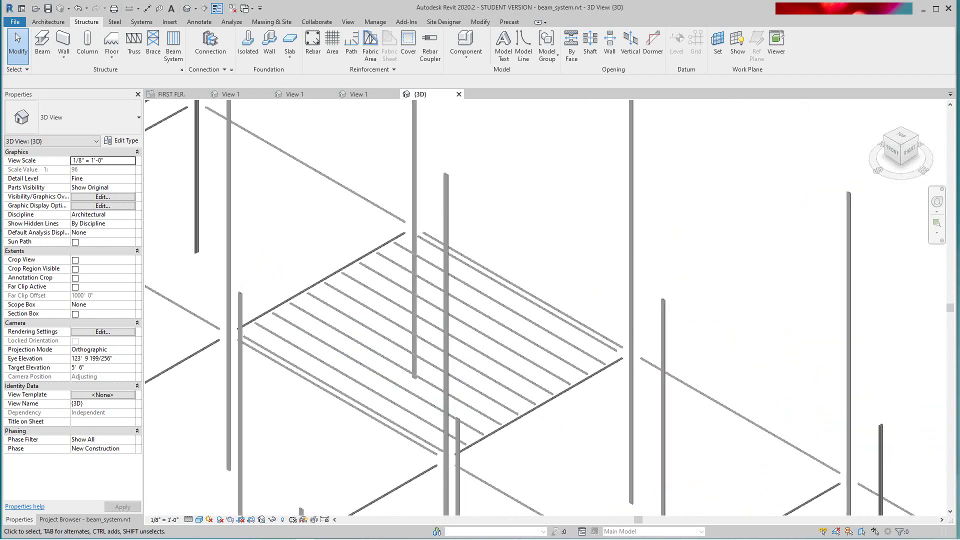
pyautogui.scroll(3, 468, 342)
pyautogui.scroll(-3, 467, 343)
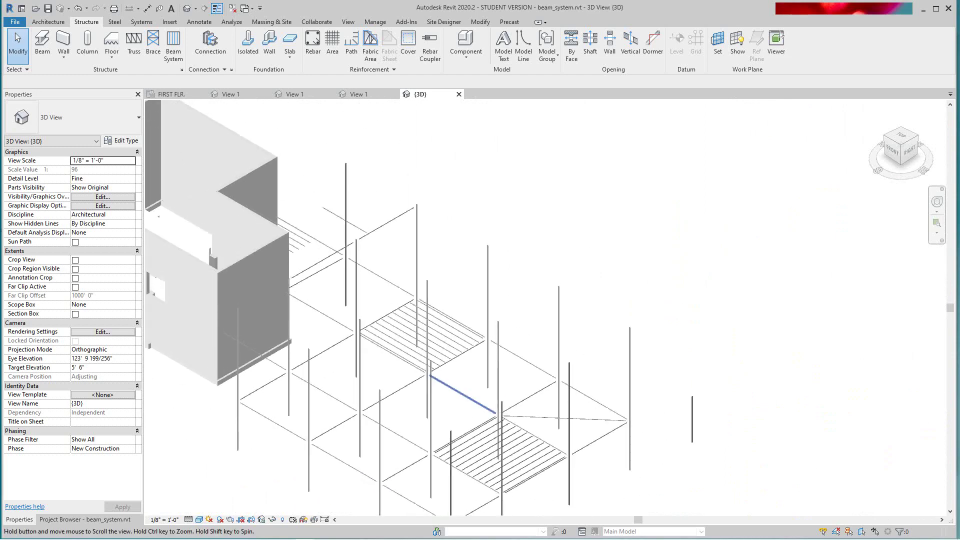
pyautogui.scroll(8, 468, 343)
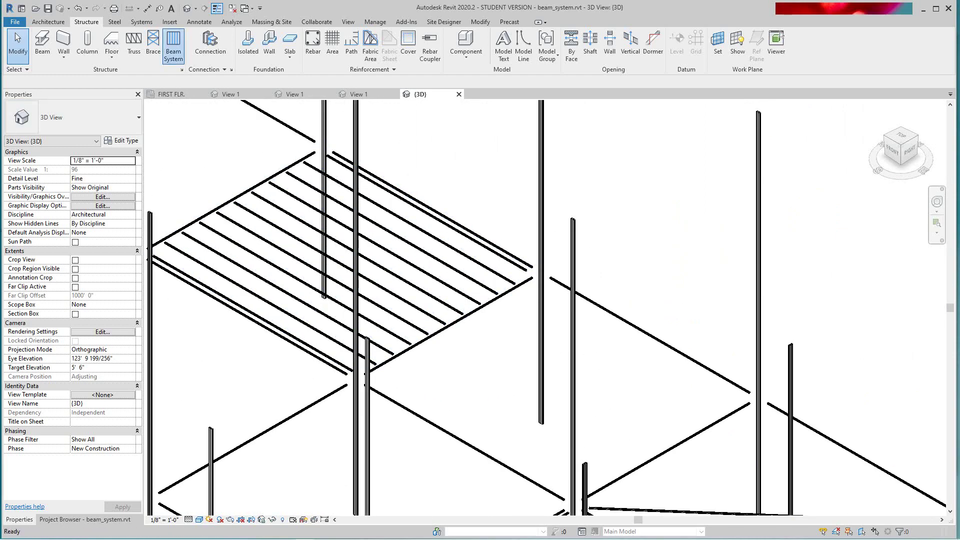
pyautogui.click(173, 45)
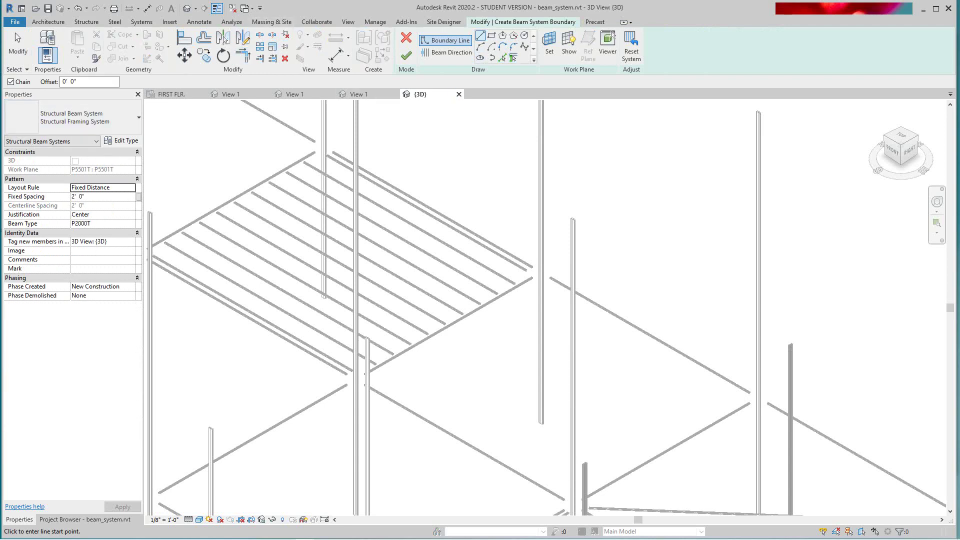
pyautogui.click(172, 94)
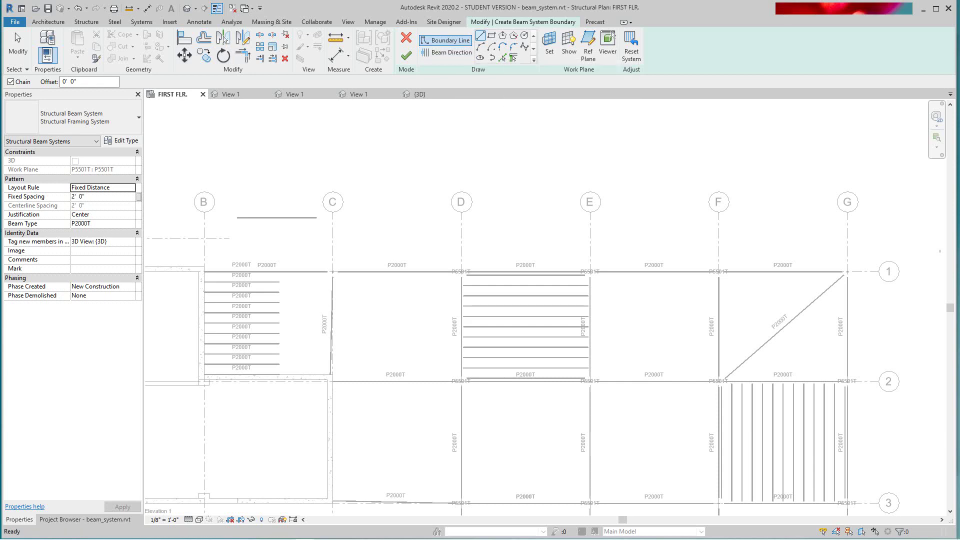
pyautogui.press('Escape')
pyautogui.rightClick(403, 129)
pyautogui.click(414, 134)
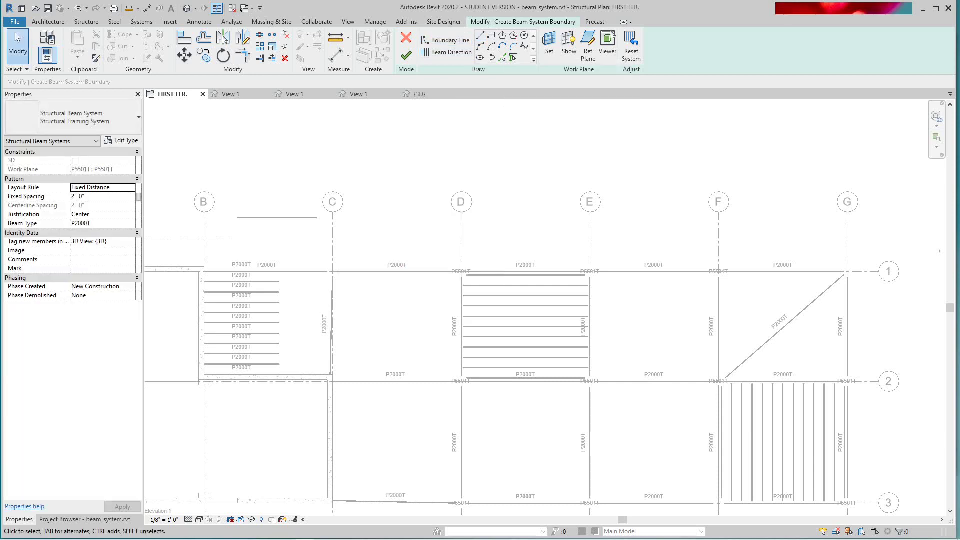
pyautogui.click(406, 38)
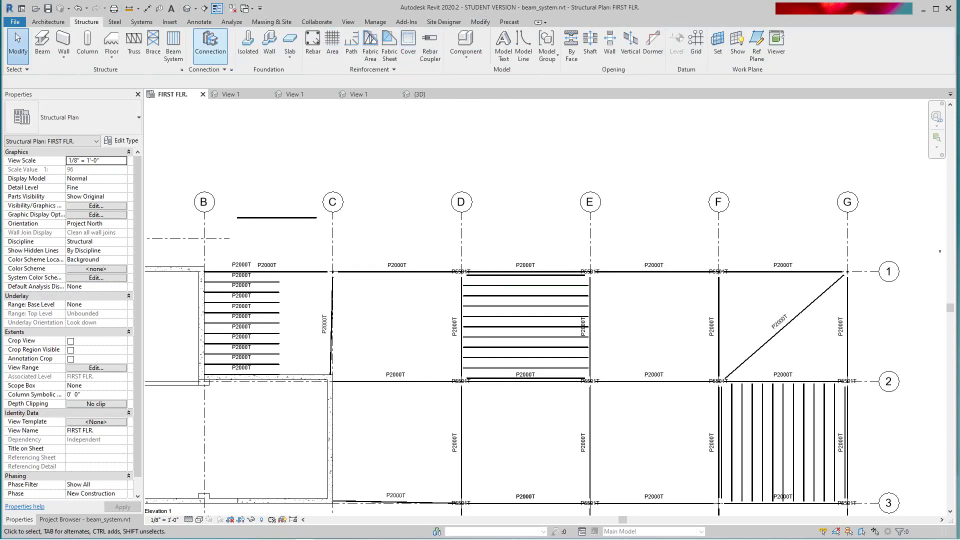
# Step: Try to finish a sketched beam system on the FIRST FLR. plan without drawing a boundary or beam direction, and cancel the sketch
pyautogui.click(173, 46)
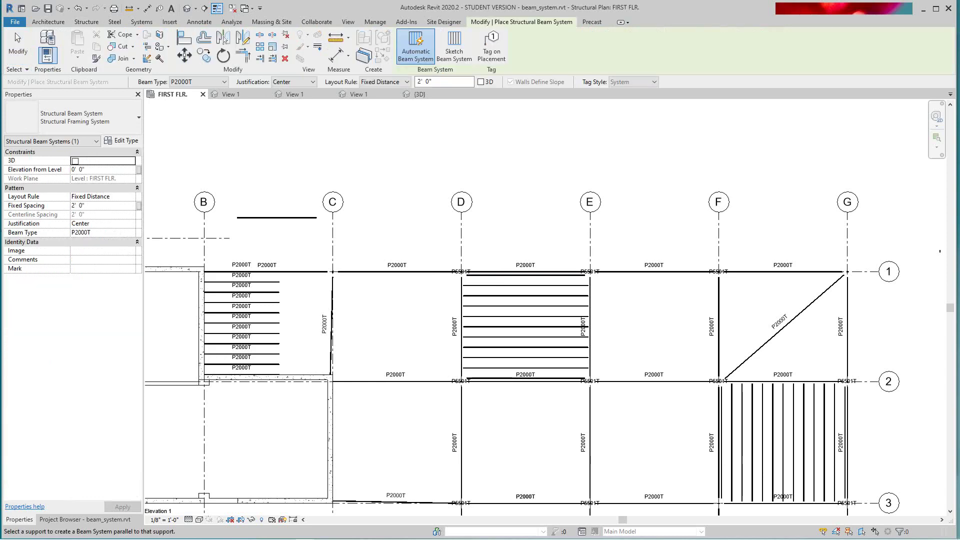
pyautogui.click(454, 46)
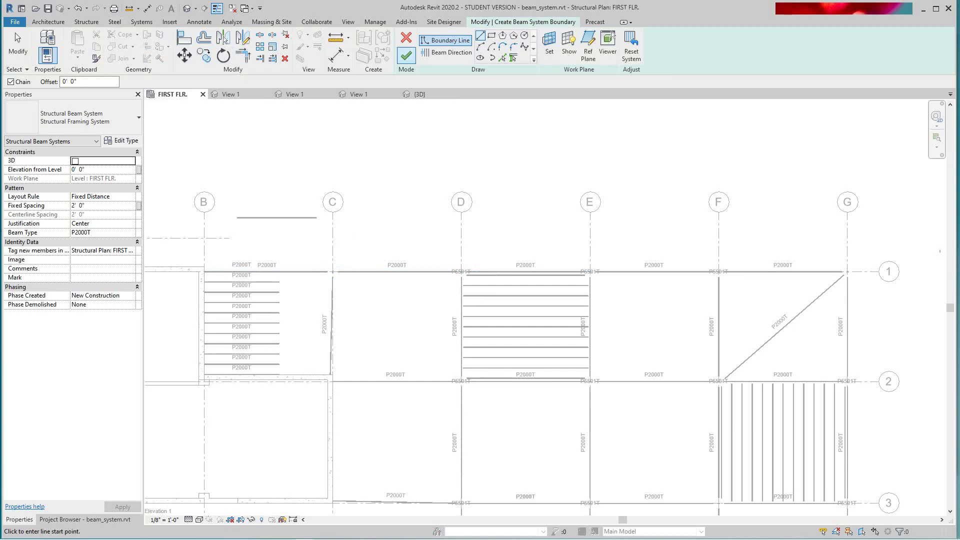
pyautogui.click(406, 55)
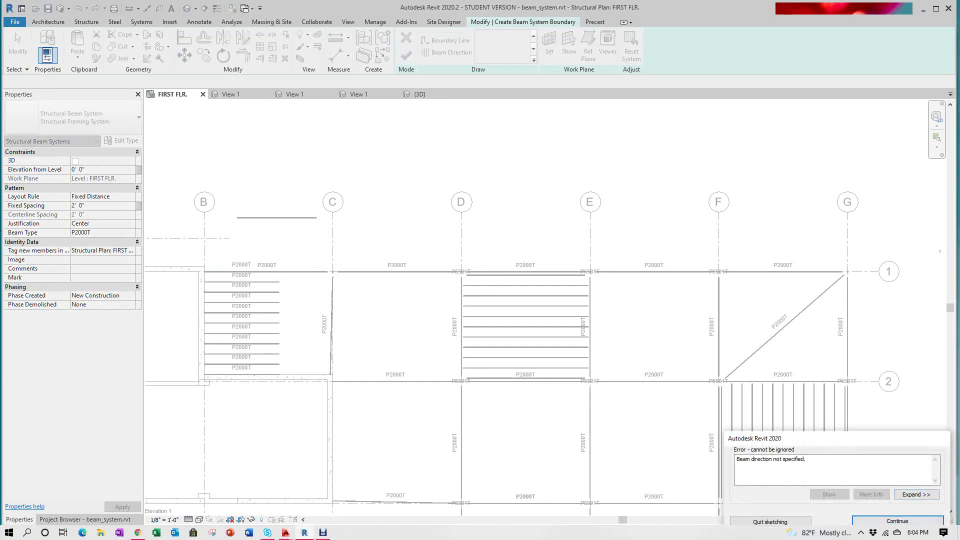
pyautogui.click(896, 521)
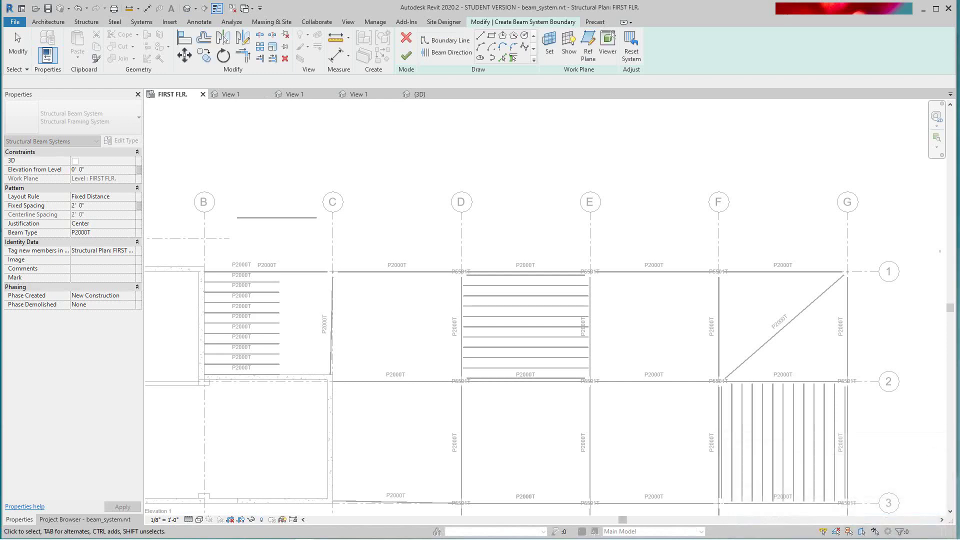
pyautogui.click(406, 38)
# Step: Place automatic P2000T beam systems parallel to grid 1 in bays E–F and F–G between grids 1 and 2
pyautogui.scroll(-2, 395, 270)
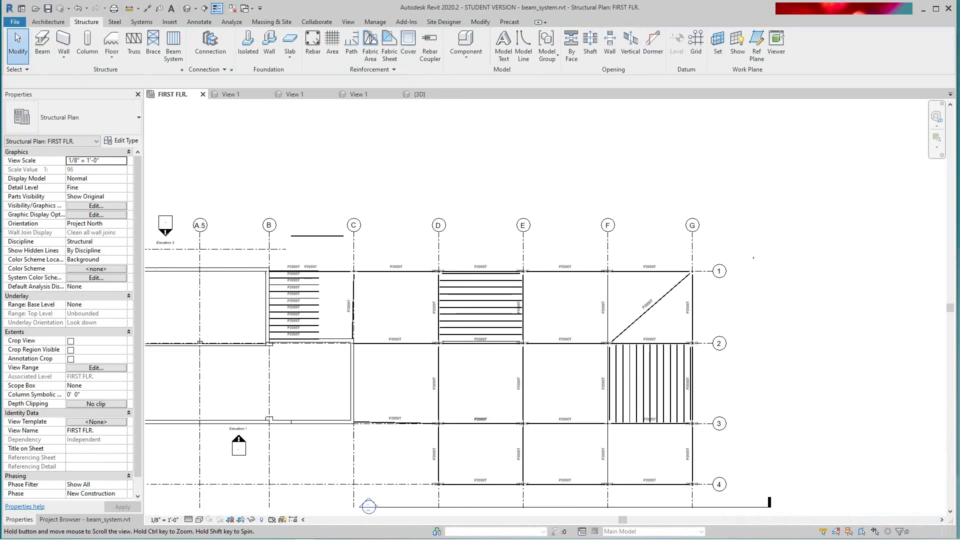
pyautogui.moveTo(535, 356); pyautogui.dragTo(531, 314, button='middle')
pyautogui.scroll(3, 535, 263)
pyautogui.scroll(2, 531, 314)
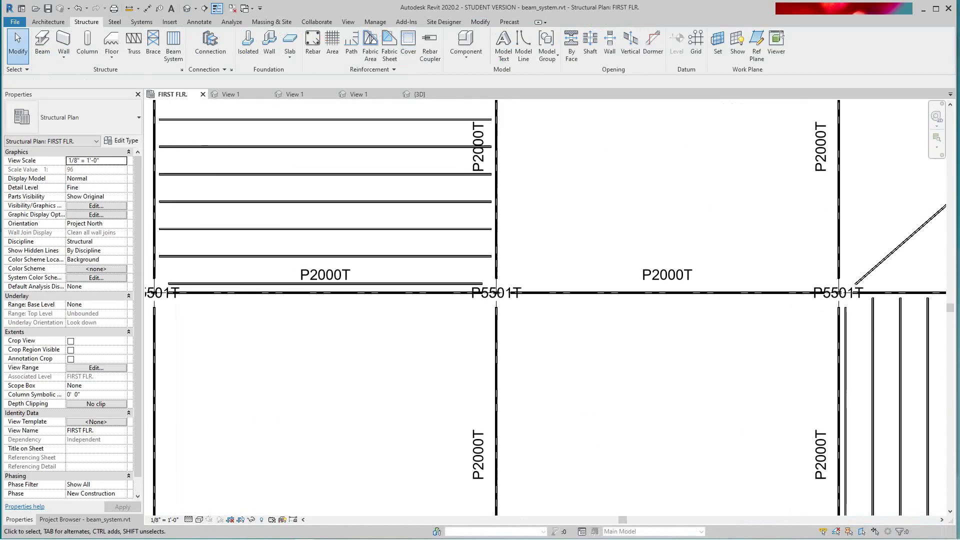
pyautogui.scroll(-3, 648, 286)
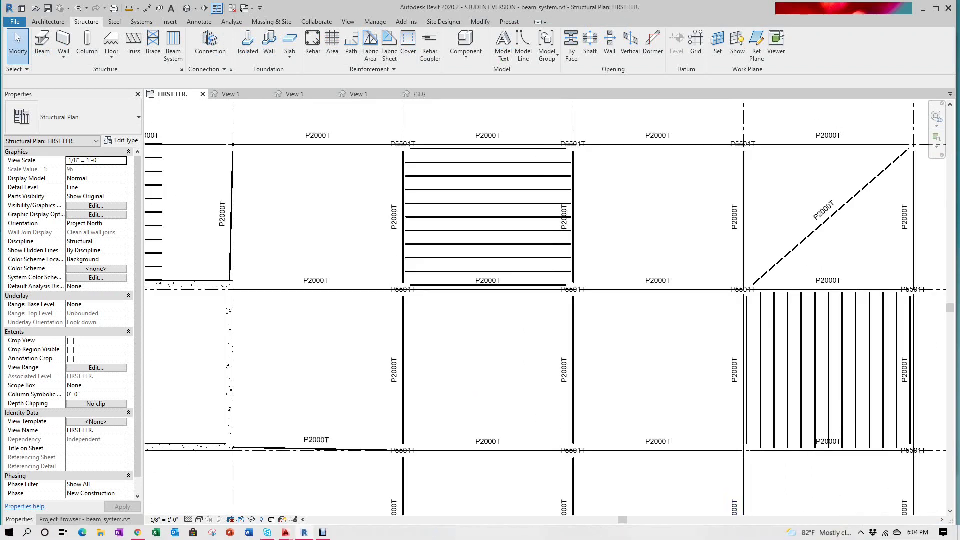
pyautogui.scroll(-1, 392, 368)
pyautogui.moveTo(393, 369); pyautogui.dragTo(391, 347, button='middle')
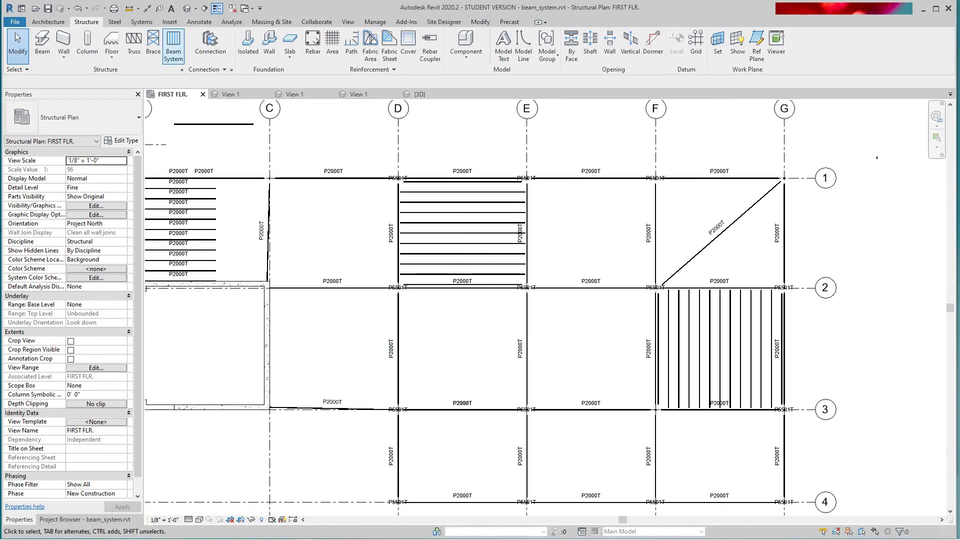
pyautogui.click(173, 45)
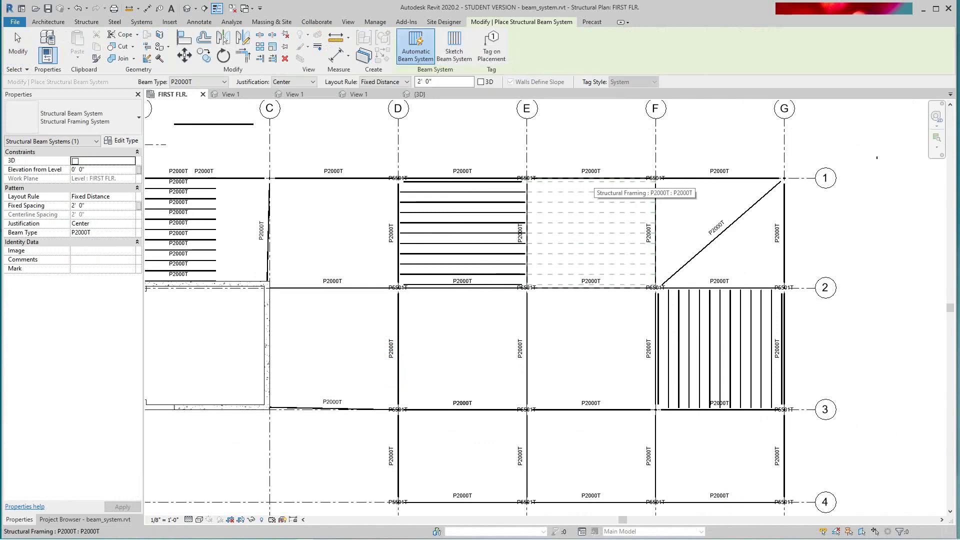
pyautogui.click(590, 179)
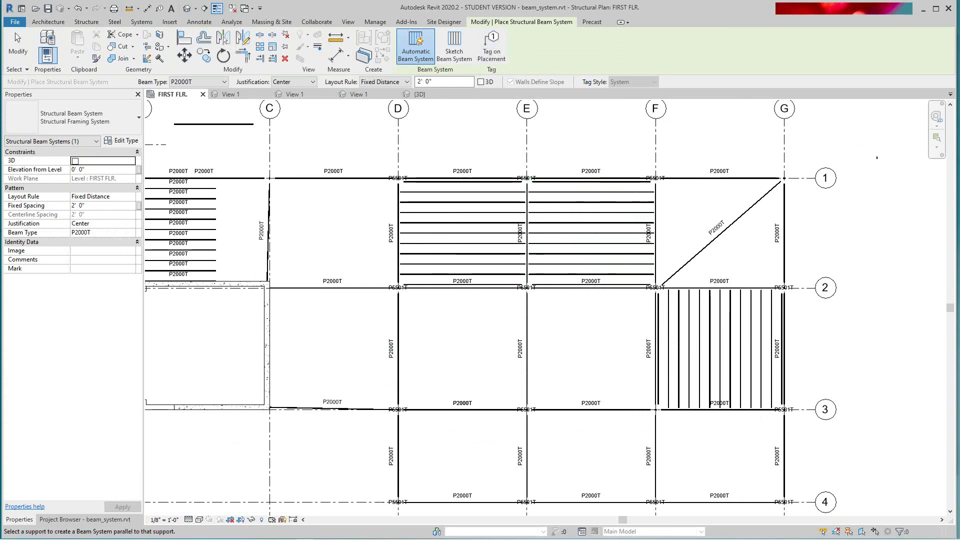
pyautogui.click(718, 178)
# Step: Place automatic beam systems parallel to grid 4 in the three bays from D to G between grids 3 and 4
pyautogui.scroll(-2, 649, 295)
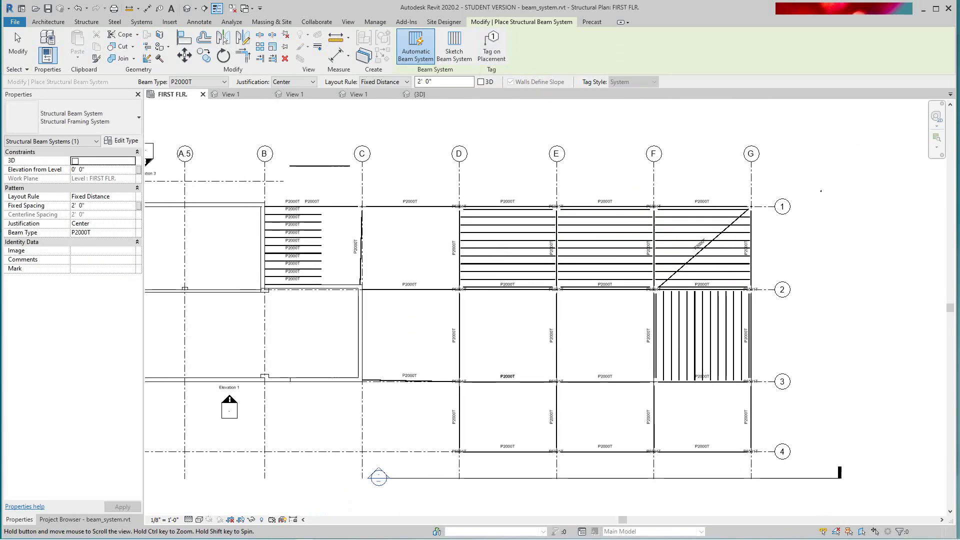
pyautogui.moveTo(649, 295); pyautogui.dragTo(692, 246, button='middle')
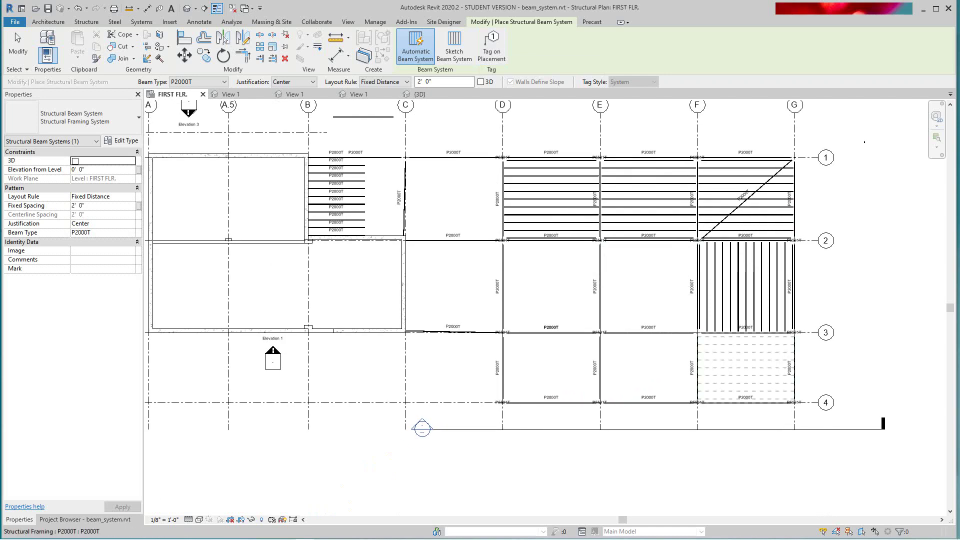
pyautogui.click(745, 403)
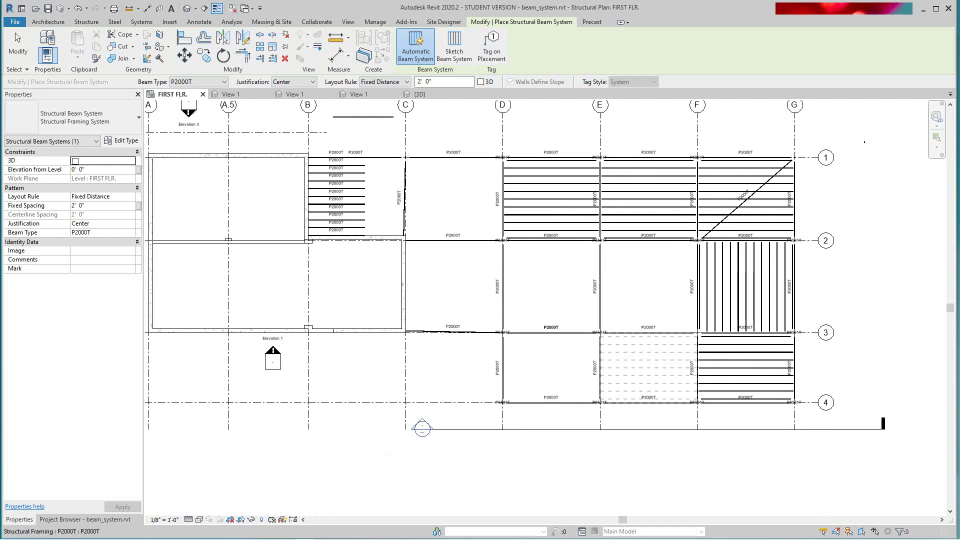
pyautogui.click(648, 402)
pyautogui.click(551, 402)
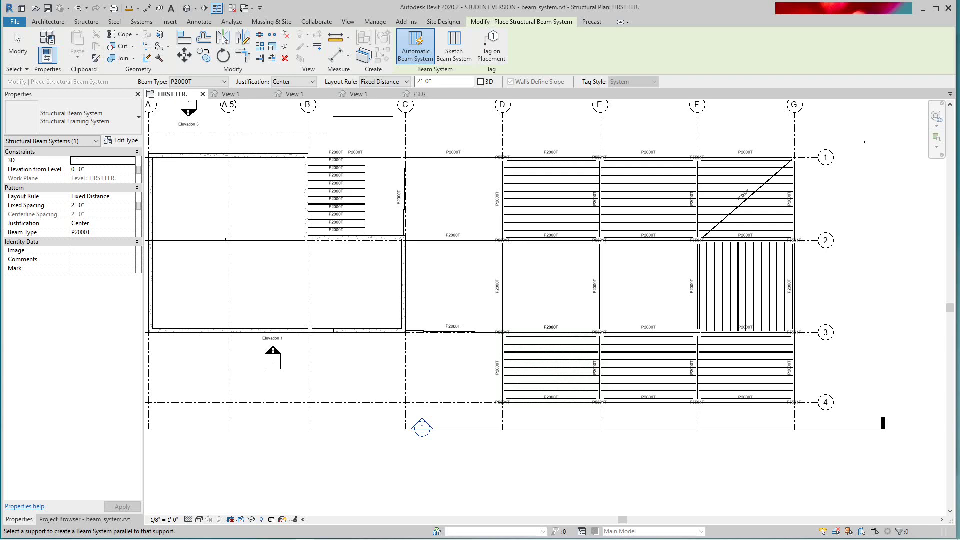
# Step: Fill the bays from C to F between grids 2 and 3, plus bay C–D between grids 1 and 2, with automatic beam systems
pyautogui.click(551, 332)
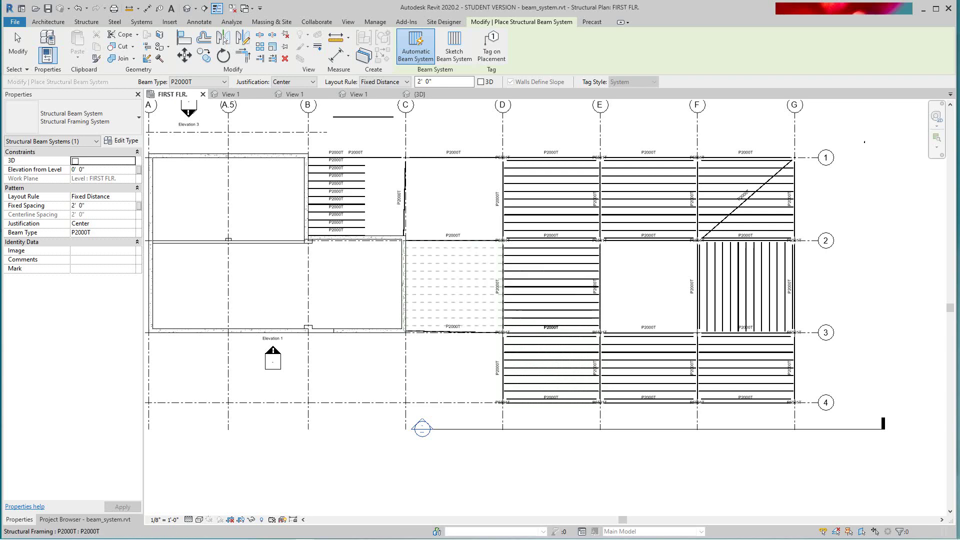
pyautogui.click(453, 331)
pyautogui.click(649, 331)
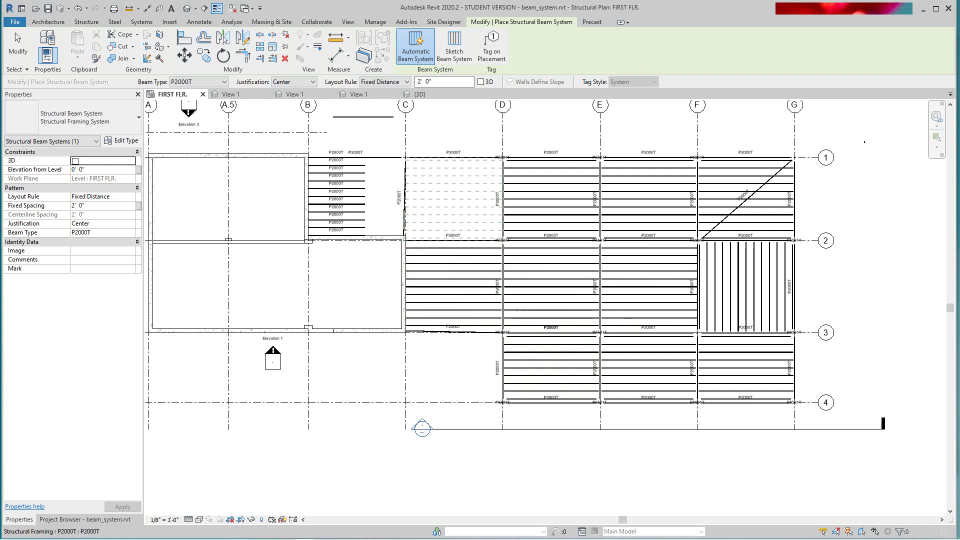
pyautogui.click(465, 240)
pyautogui.press('Escape')
# Step: Open the default 3D view and examine the newly filled framing bays around the columns
pyautogui.scroll(-1, 469, 235)
pyautogui.moveTo(469, 235); pyautogui.dragTo(478, 293, button='middle')
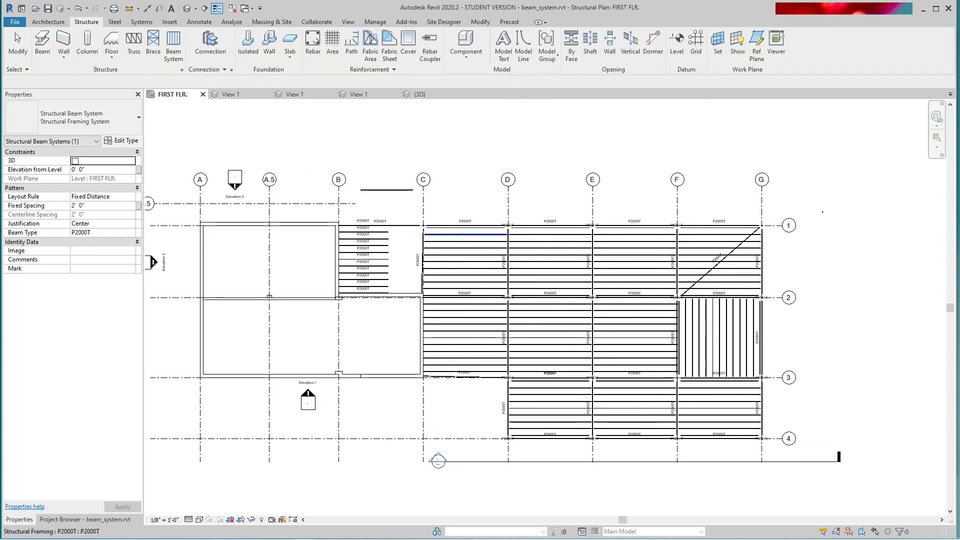
pyautogui.click(187, 8)
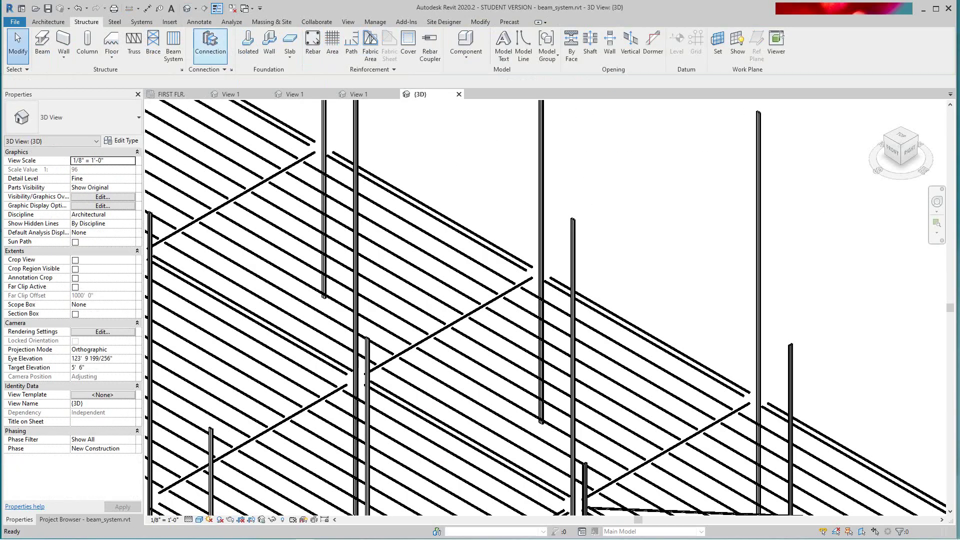
pyautogui.moveTo(595, 405); pyautogui.dragTo(605, 429, button='middle')
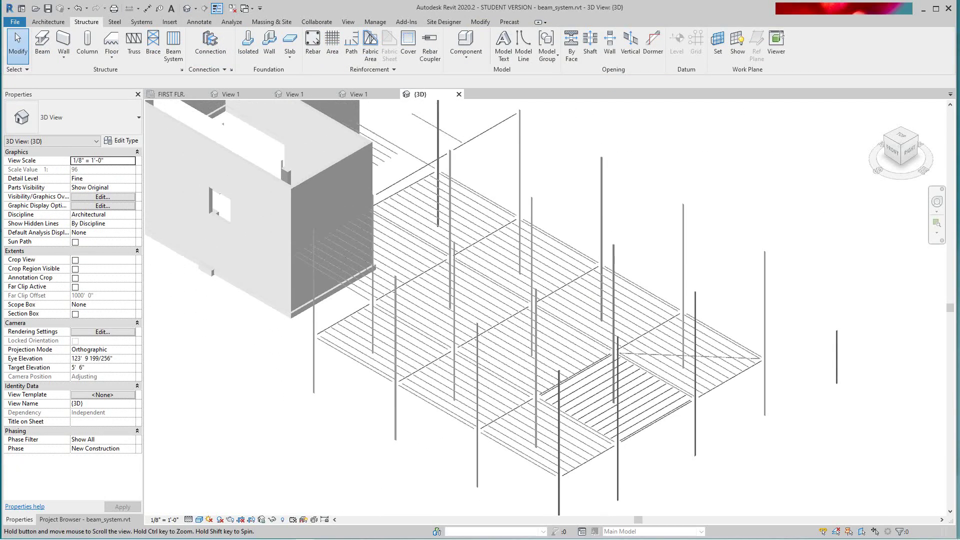
pyautogui.scroll(4, 610, 438)
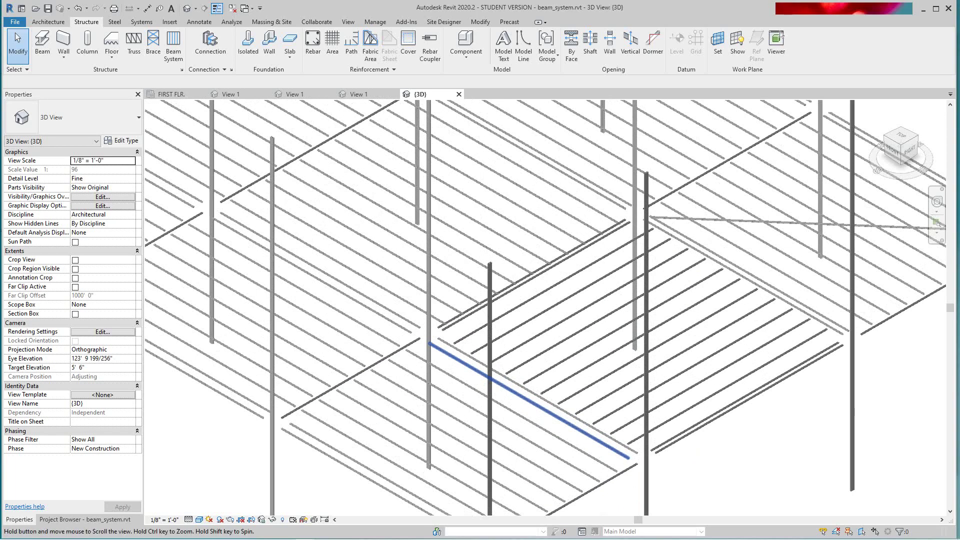
pyautogui.scroll(-7, 530, 400)
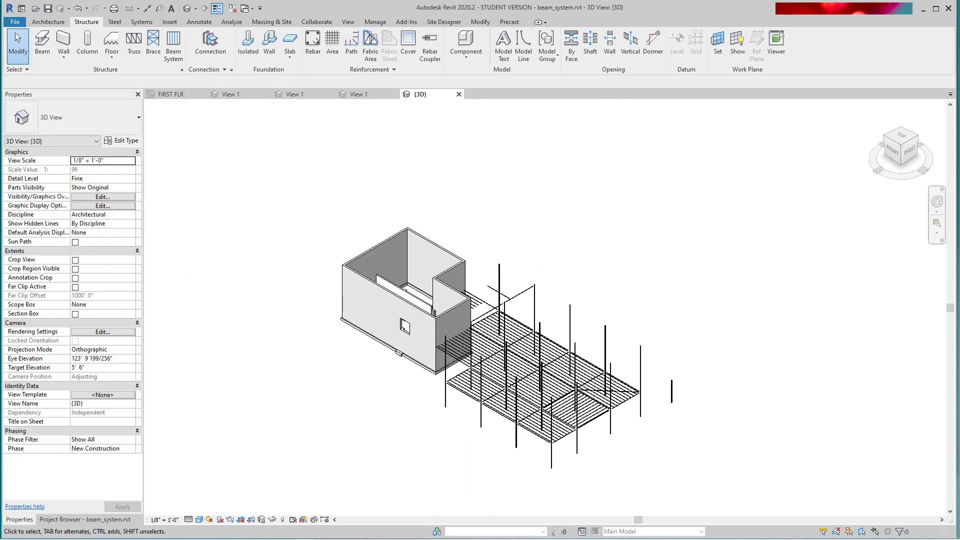
pyautogui.moveTo(530, 400); pyautogui.dragTo(495, 270, button='middle')
pyautogui.scroll(4, 420, 299)
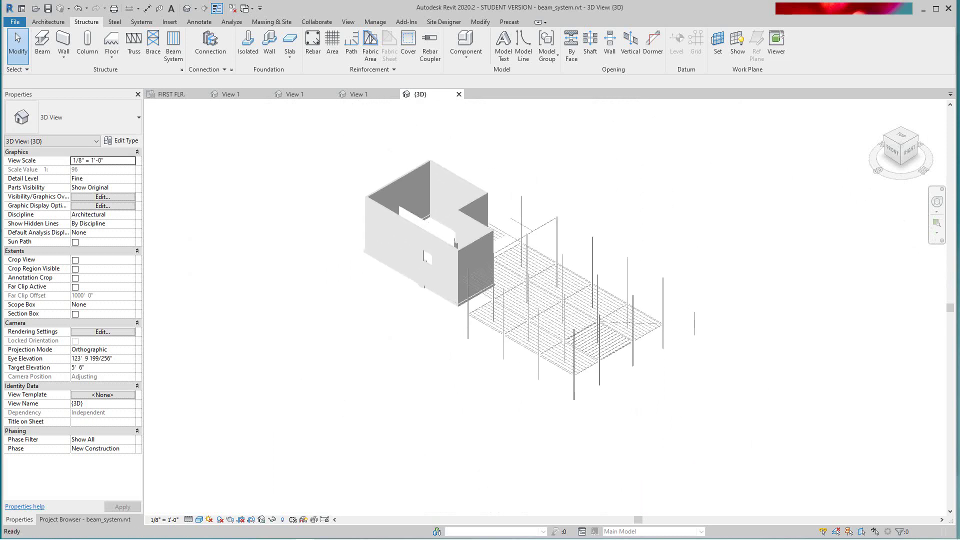
# Step: Copy the beam system in the front corner bay and paste it aligned to the ROOF level
pyautogui.click(580, 269)
pyautogui.moveTo(580, 269); pyautogui.dragTo(554, 382, button='middle')
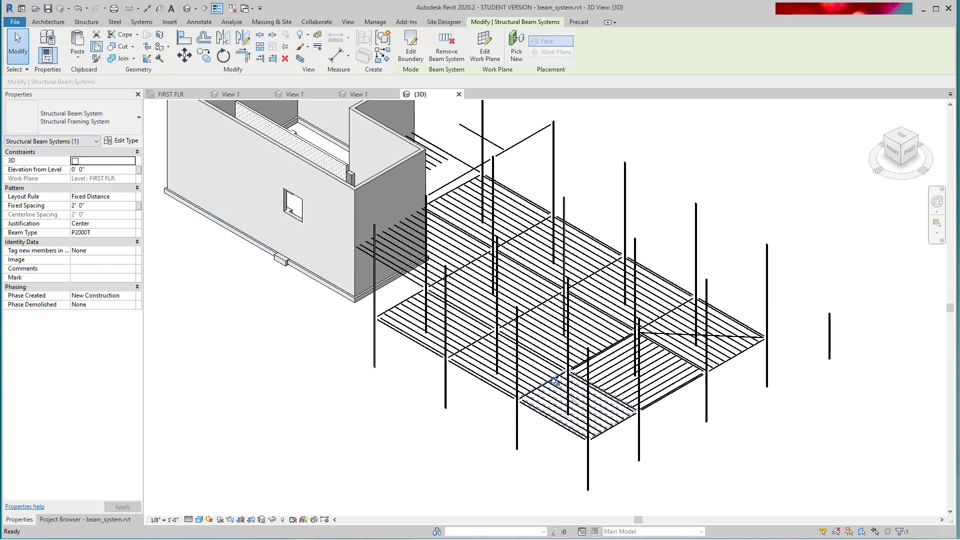
pyautogui.click(78, 56)
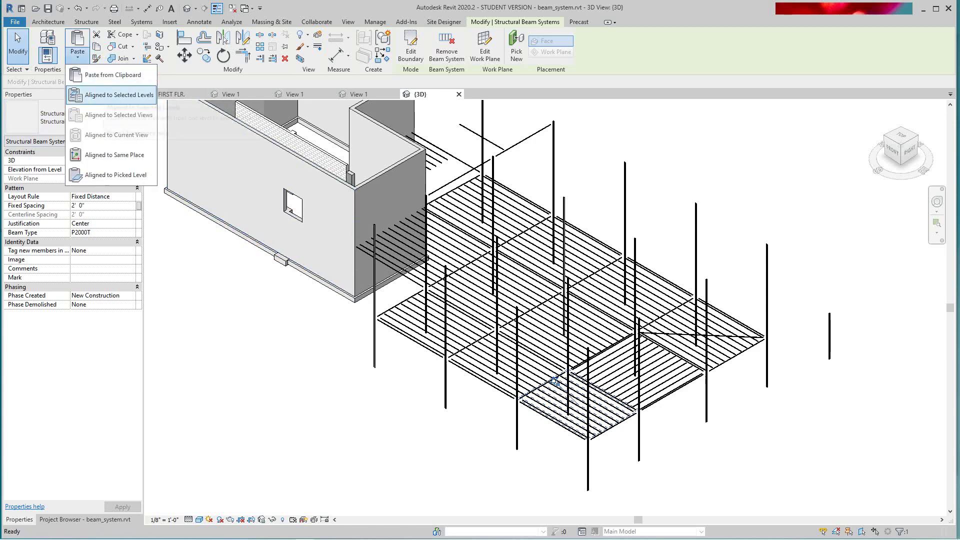
pyautogui.click(112, 95)
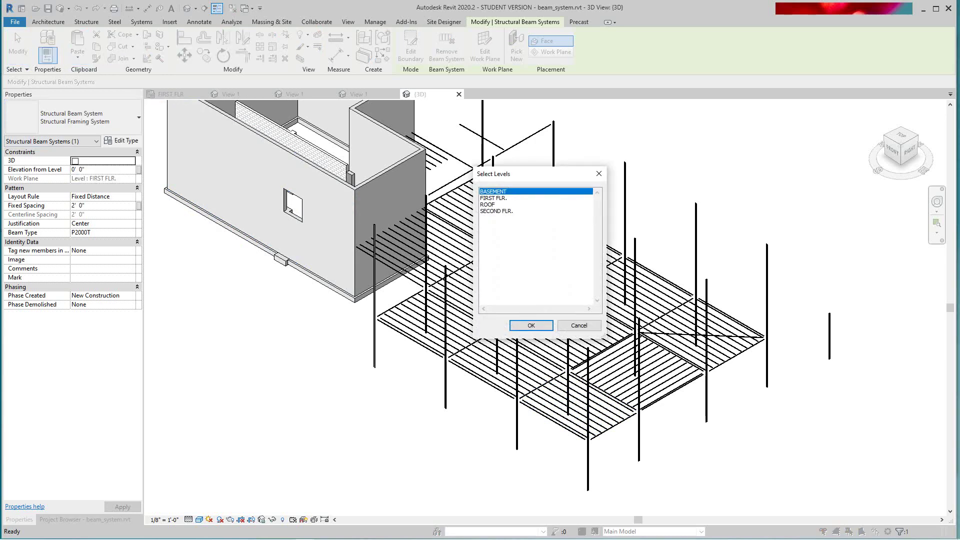
pyautogui.click(488, 205)
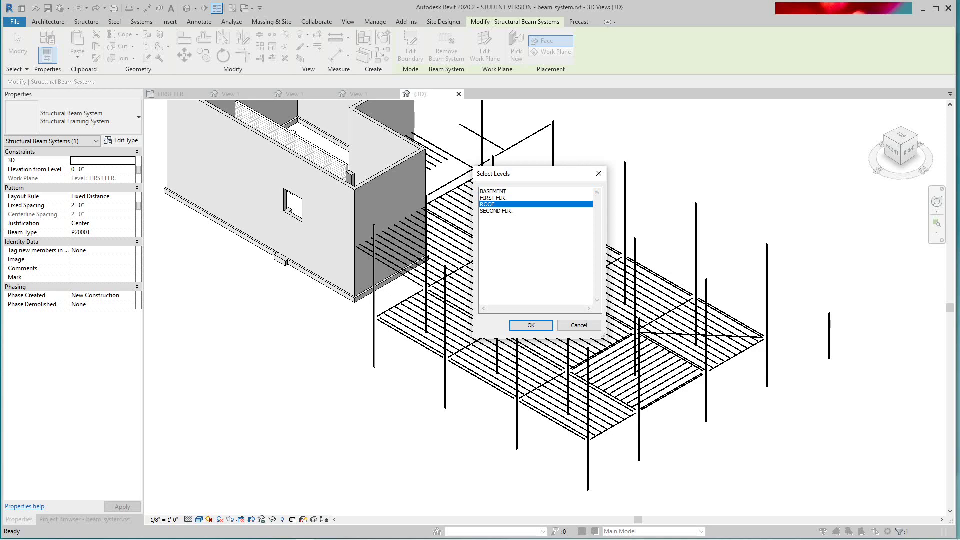
pyautogui.click(531, 326)
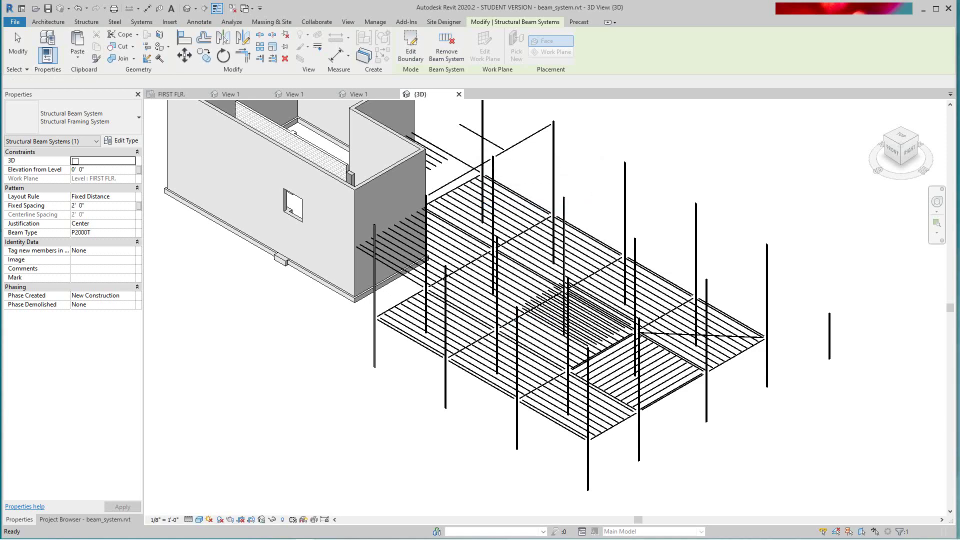
# Step: Examine the single pasted beam system at the column tops and undo its paste to the ROOF level
pyautogui.scroll(5, 580, 238)
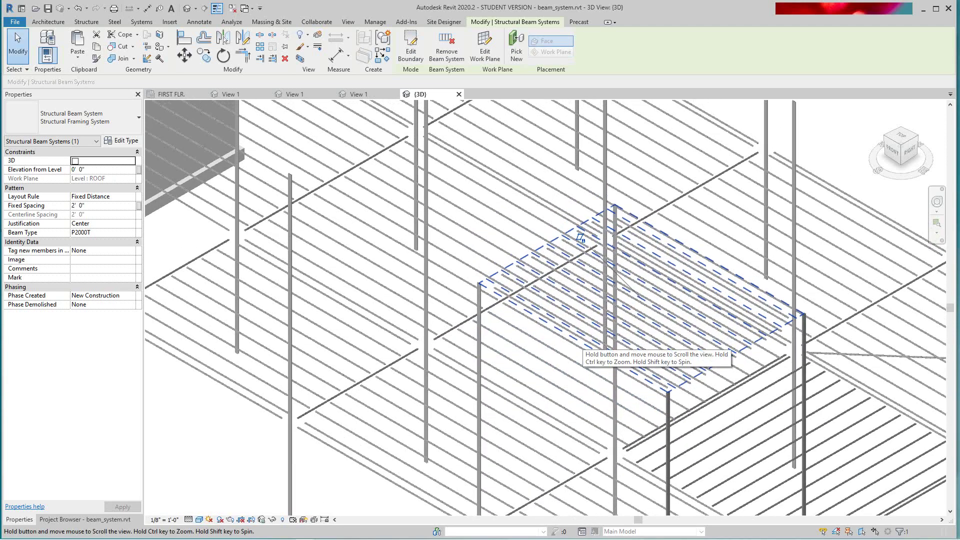
pyautogui.keyDown('shift'); pyautogui.moveTo(580, 238); pyautogui.dragTo(535, 198, button='middle'); pyautogui.keyUp('shift')
pyautogui.press('Escape')
pyautogui.scroll(-1, 520, 385)
pyautogui.moveTo(520, 385); pyautogui.dragTo(536, 398, button='middle')
pyautogui.scroll(4, 536, 397)
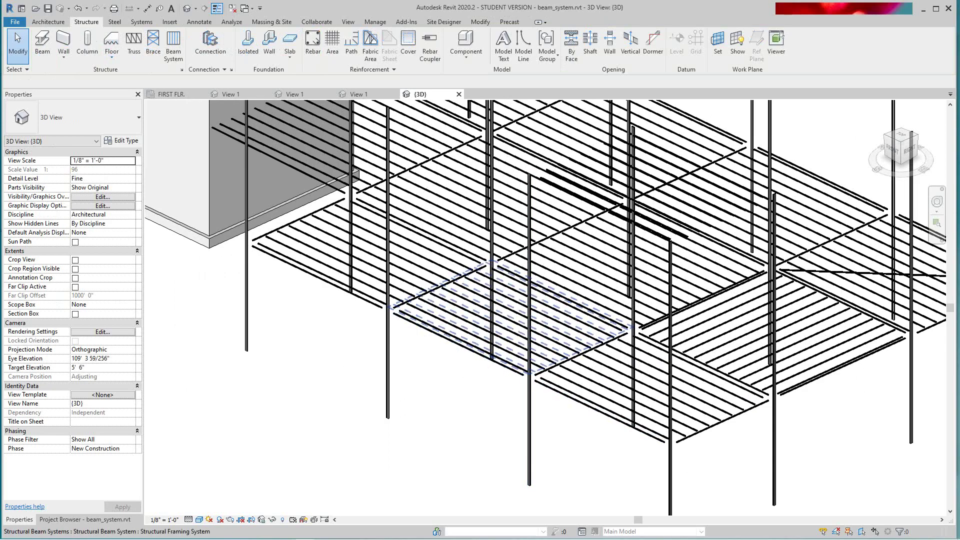
pyautogui.click(488, 294)
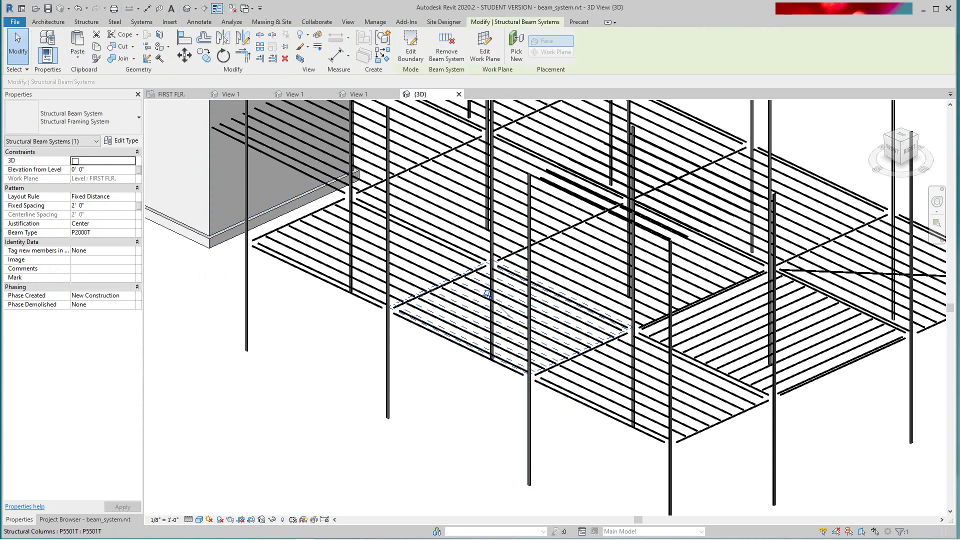
pyautogui.press('Escape')
pyautogui.scroll(-4, 487, 294)
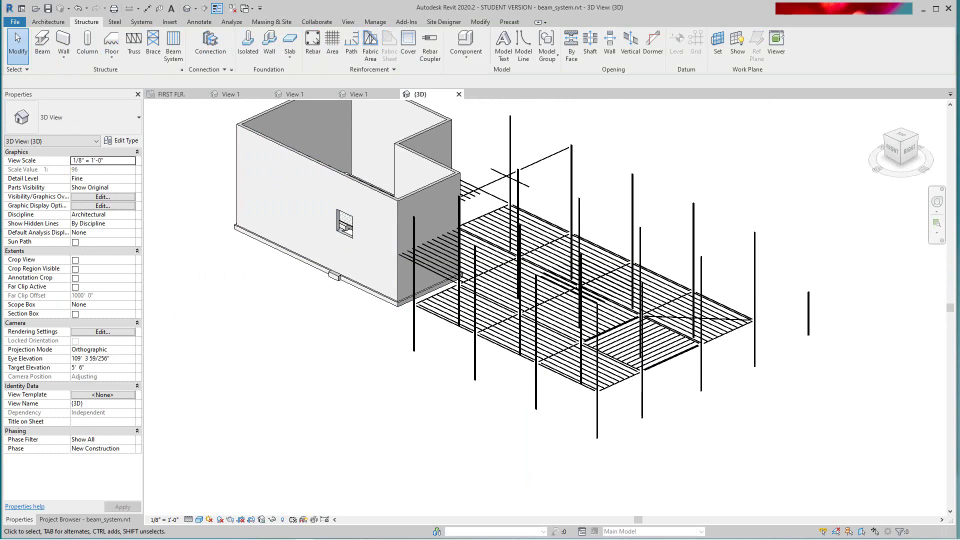
pyautogui.click(77, 8)
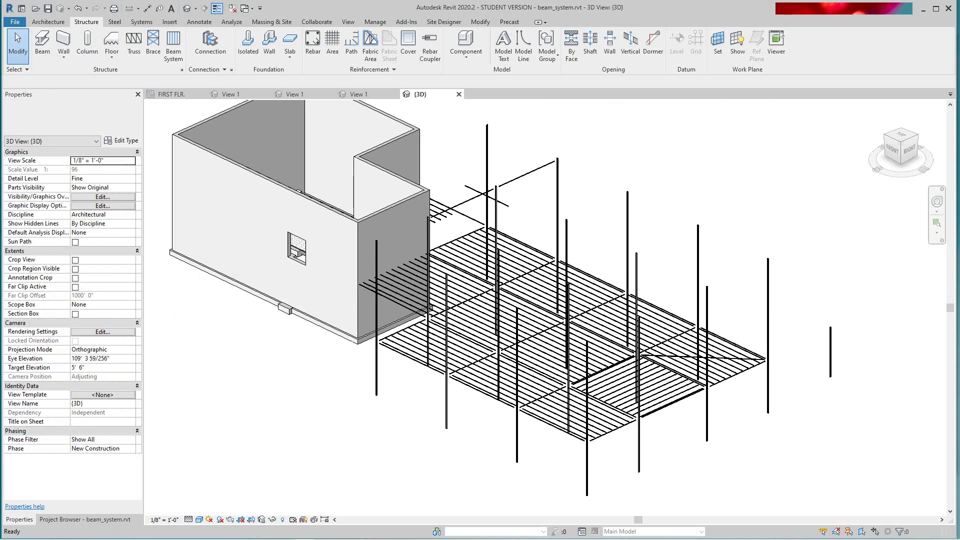
# Step: Select all instances of the structural beam system, starting from the one in the front corner bay
pyautogui.press('Tab')
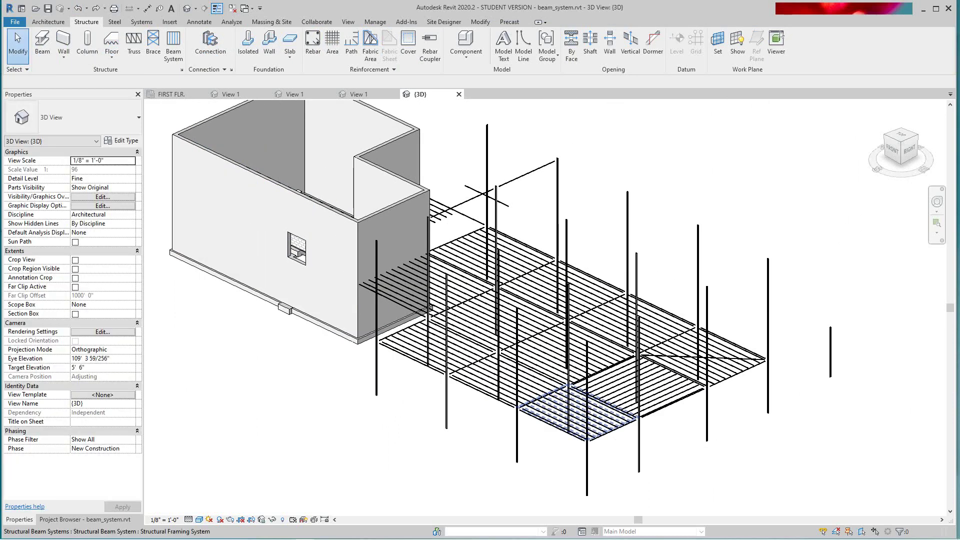
pyautogui.click(613, 429)
pyautogui.rightClick(614, 430)
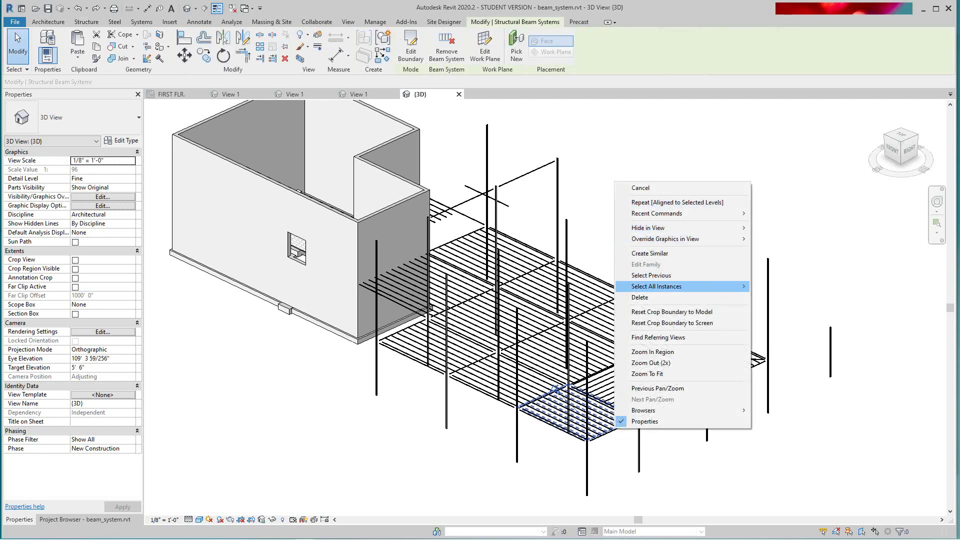
pyautogui.moveTo(656, 286)
pyautogui.click(783, 286)
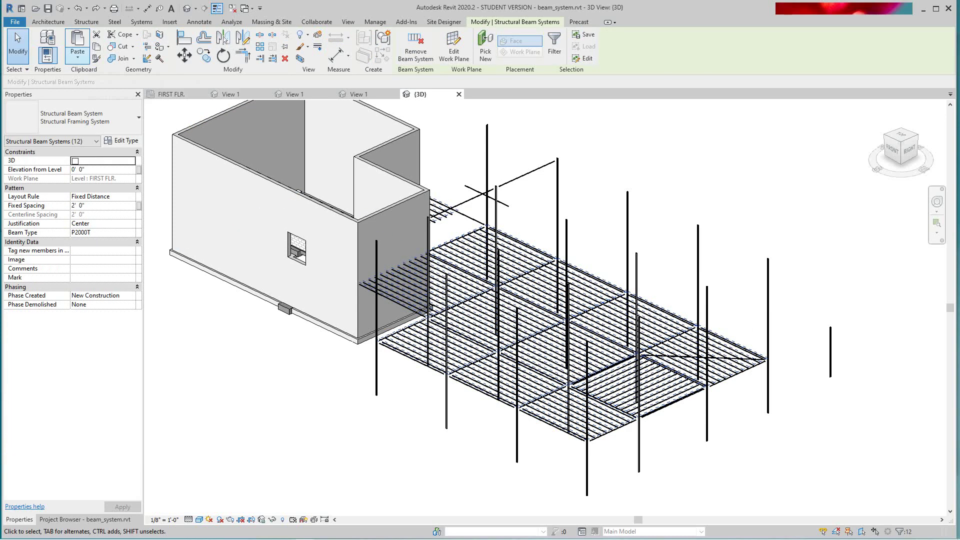
# Step: Copy the selected beam systems to the clipboard and paste them aligned to the ROOF level
pyautogui.click(96, 46)
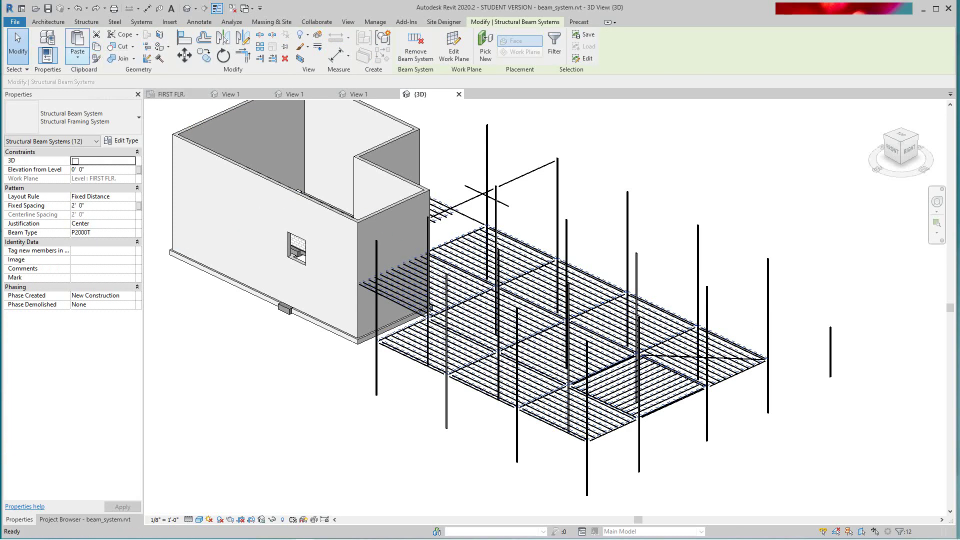
pyautogui.click(78, 56)
pyautogui.click(119, 94)
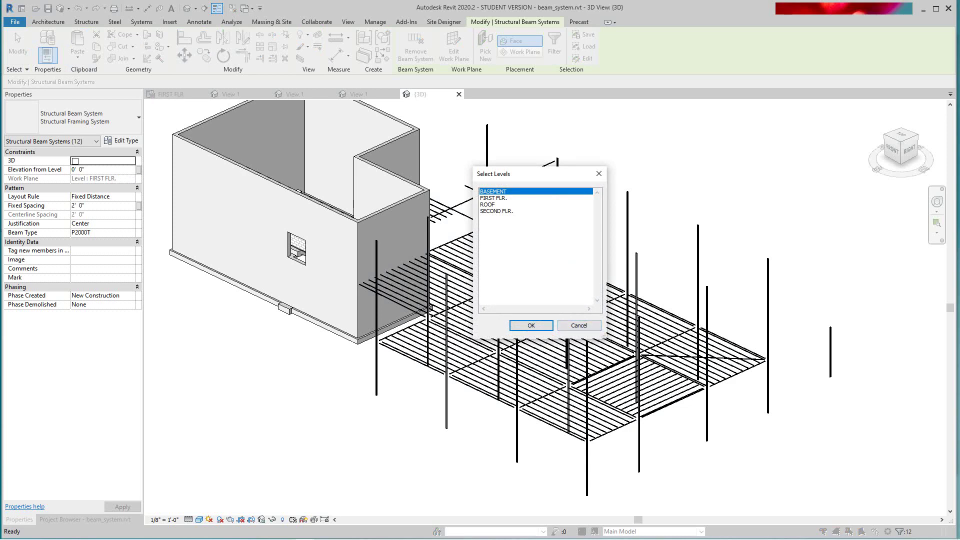
pyautogui.click(488, 204)
pyautogui.press('Return')
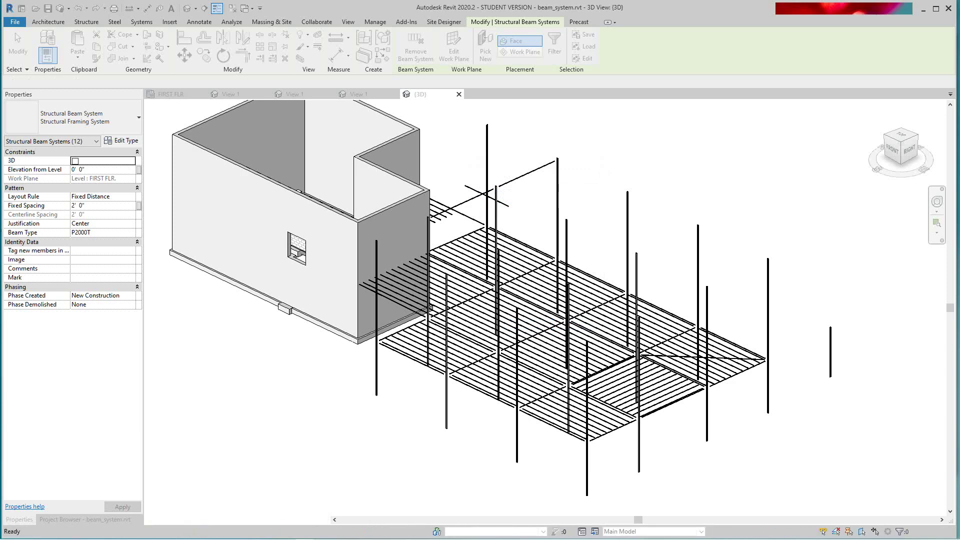
pyautogui.scroll(-2, 396, 404)
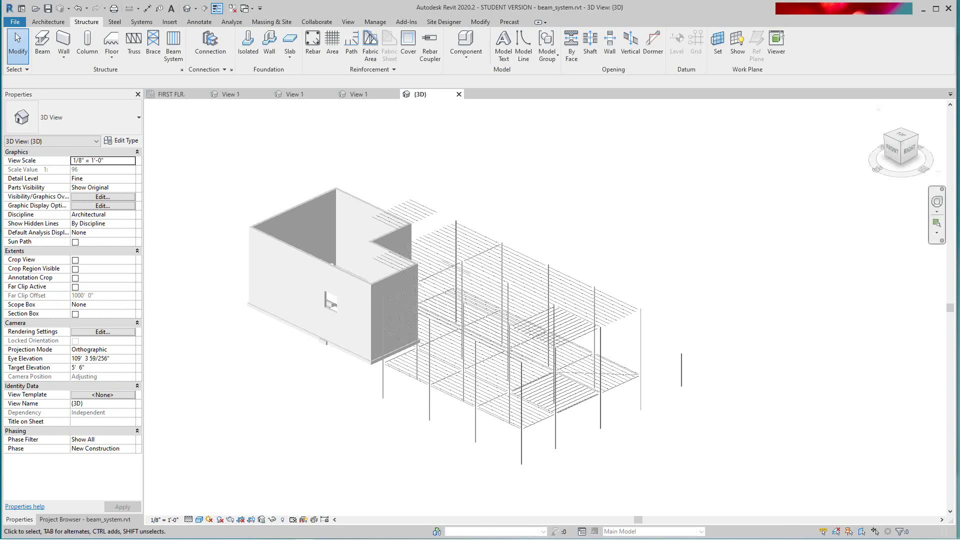
# Step: Inspect the beam systems pasted at the ROOF level against the columns and walls in the 3D view
pyautogui.moveTo(910, 149); pyautogui.dragTo(840, 147)
pyautogui.keyDown('shift'); pyautogui.moveTo(640, 345); pyautogui.dragTo(730, 345, button='middle'); pyautogui.keyUp('shift')
pyautogui.scroll(-4, 709, 262)
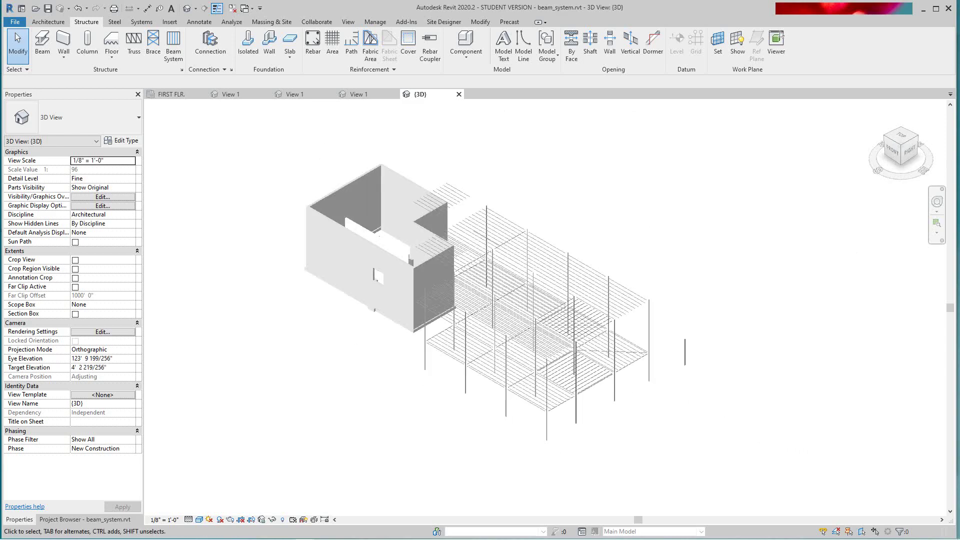
pyautogui.scroll(4, 529, 236)
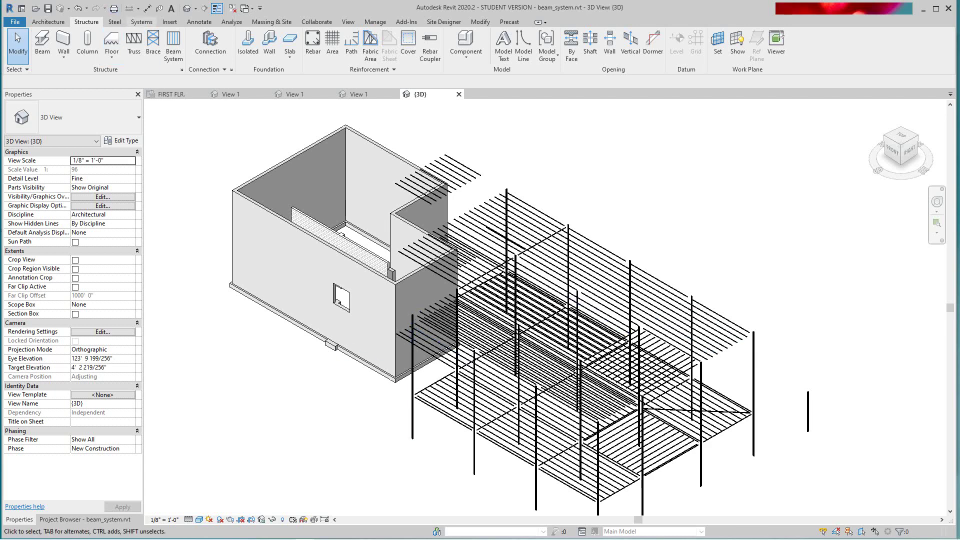
# Step: Try the Boundary Conditions tool and review the load cases in the structural settings
pyautogui.click(231, 22)
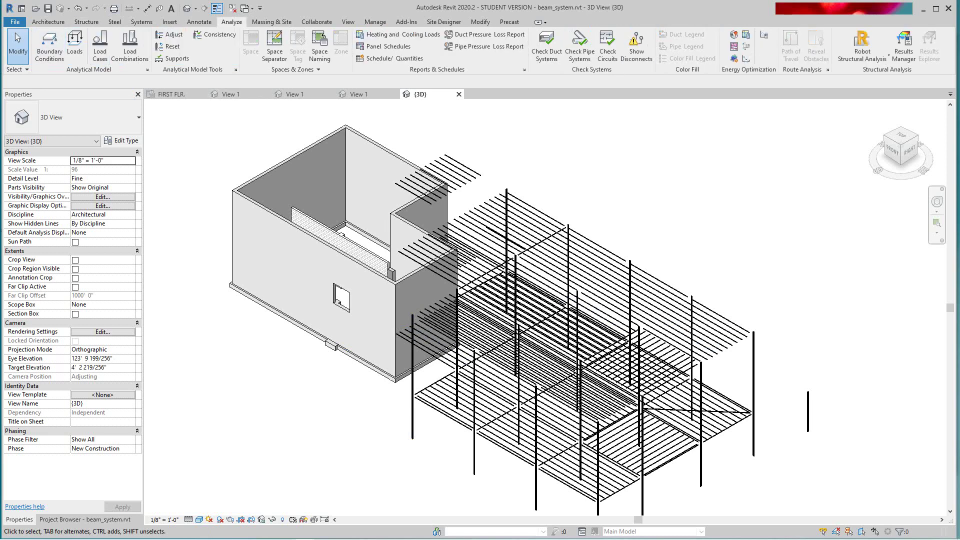
pyautogui.click(49, 41)
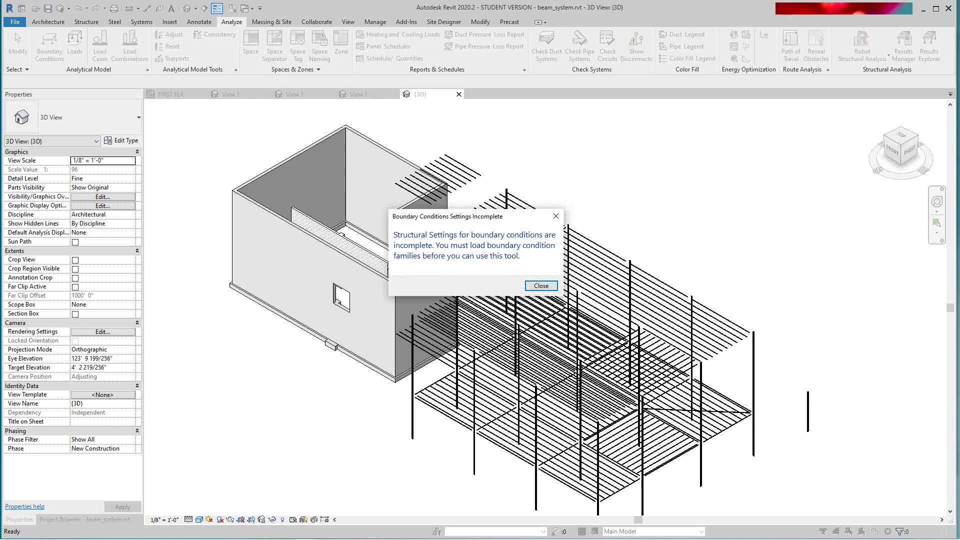
pyautogui.press('Escape')
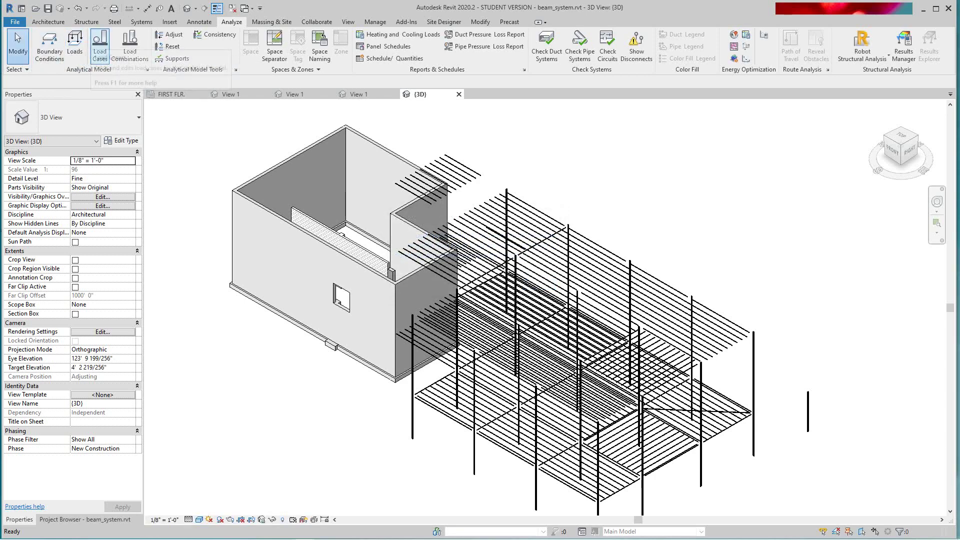
pyautogui.click(100, 45)
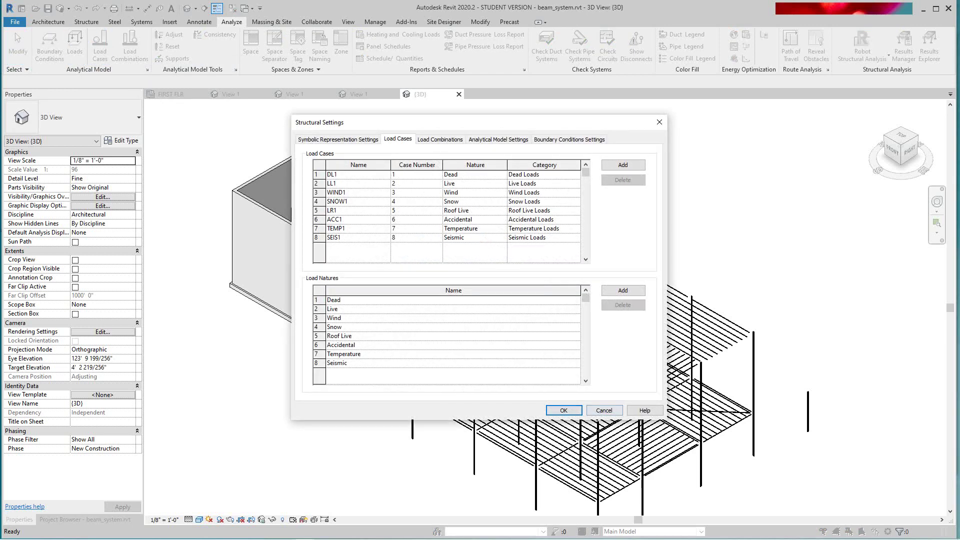
pyautogui.click(603, 410)
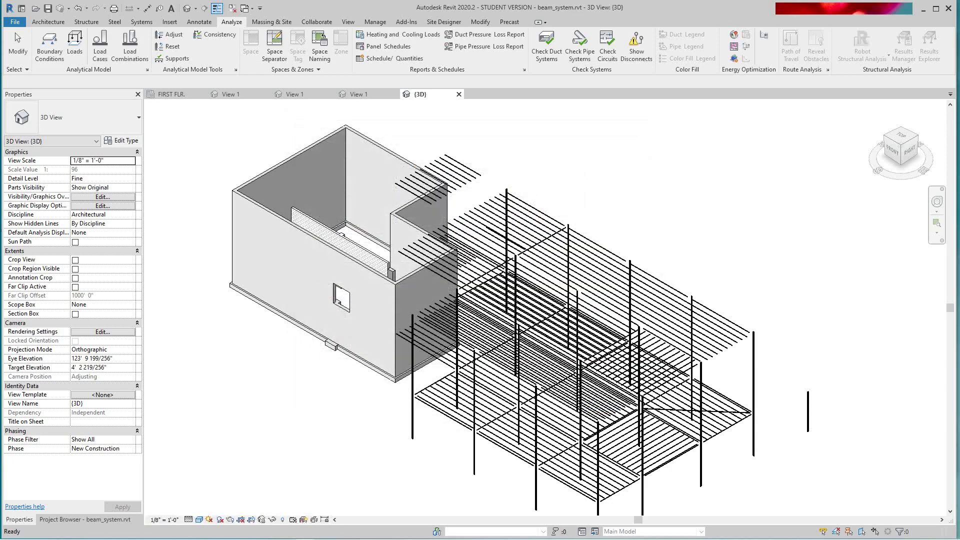
pyautogui.click(75, 45)
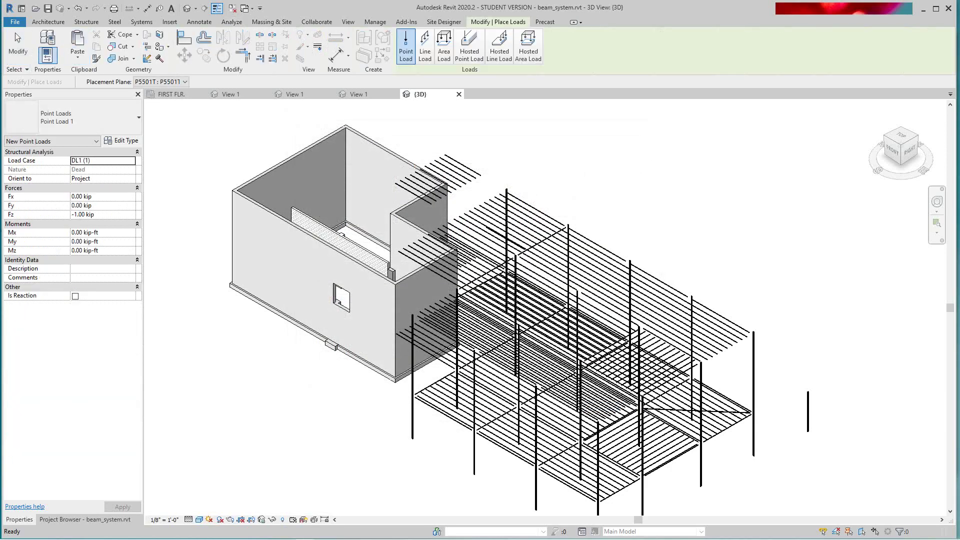
pyautogui.scroll(-2, 646, 226)
pyautogui.scroll(1, 647, 226)
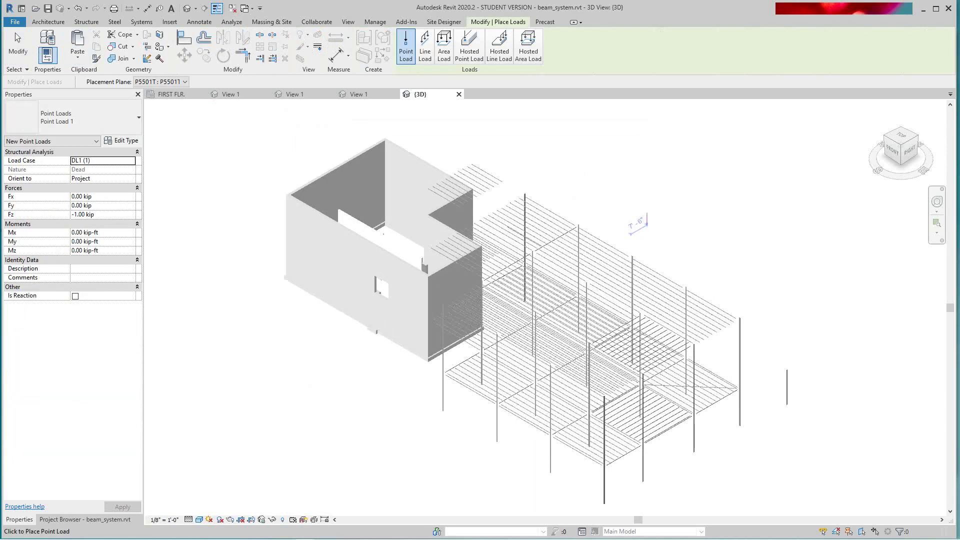
pyautogui.scroll(1, 647, 224)
pyautogui.rightClick(655, 224)
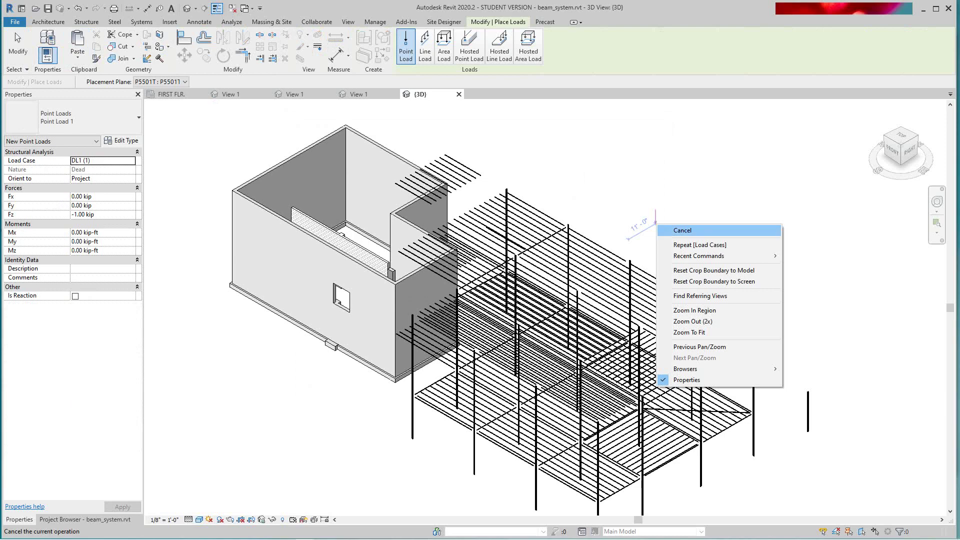
pyautogui.click(683, 231)
# Step: Turn on all analytical model categories in the 3D view's Visibility/Graphic Overrides and apply the change
pyautogui.scroll(-2, 605, 278)
pyautogui.scroll(2, 441, 192)
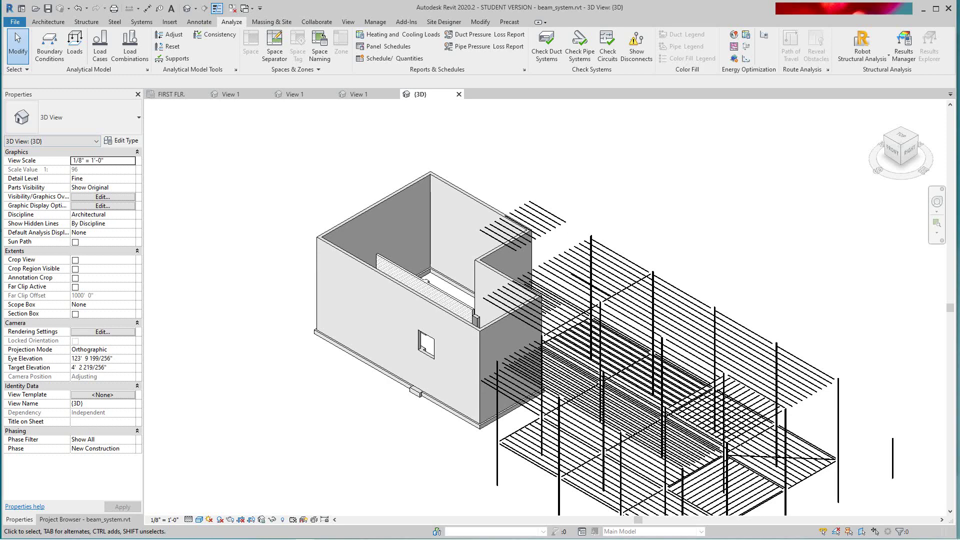
pyautogui.scroll(-3, 276, 356)
pyautogui.moveTo(277, 356); pyautogui.dragTo(265, 339, button='middle')
pyautogui.scroll(4, 265, 322)
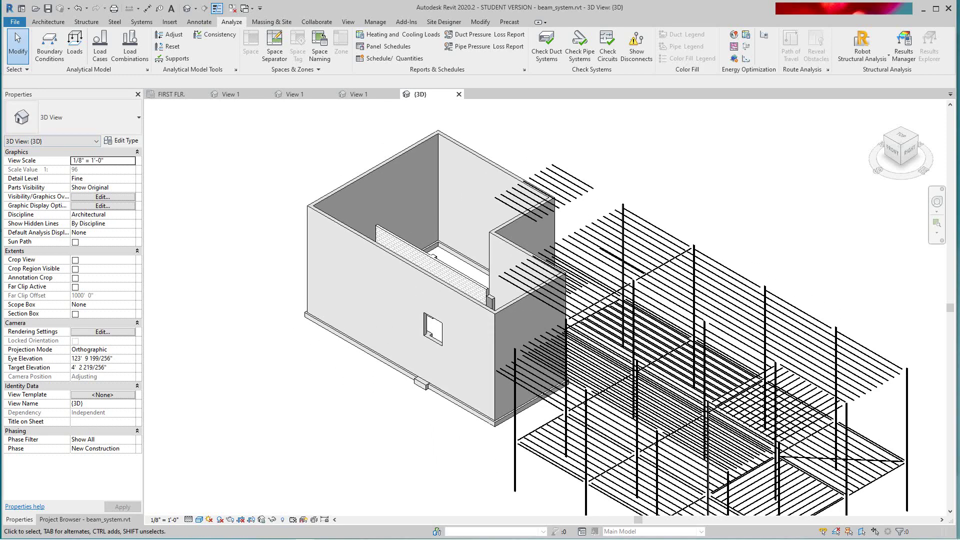
pyautogui.press('v')
pyautogui.press('g')
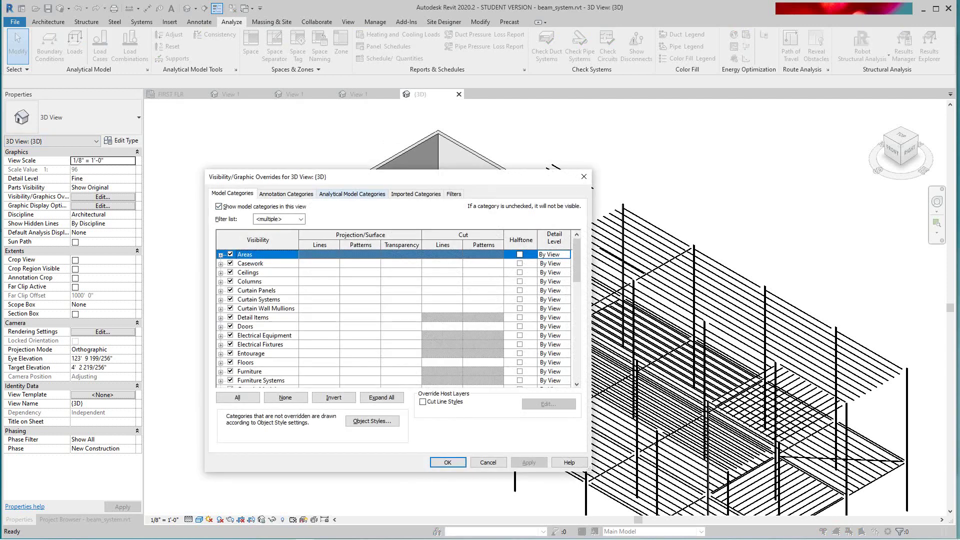
pyautogui.click(352, 194)
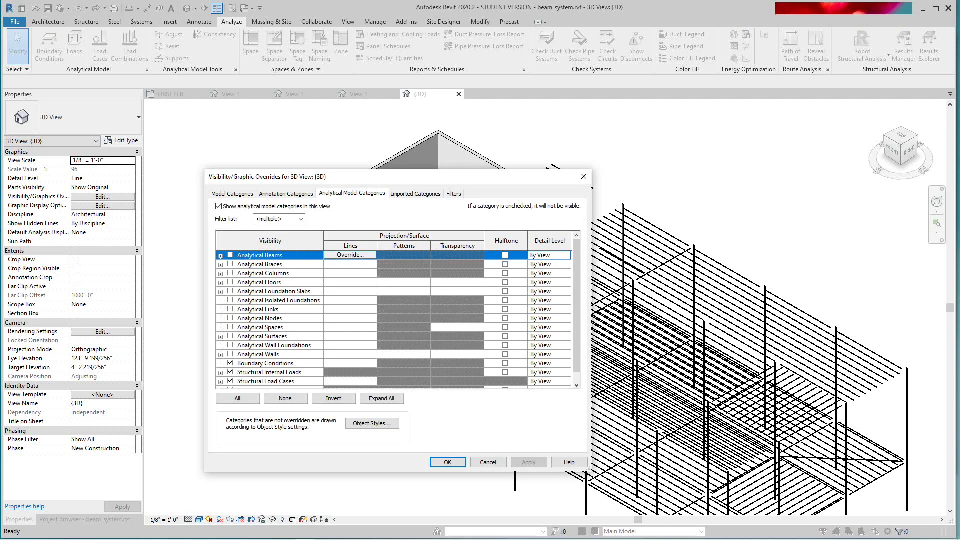
pyautogui.scroll(-1, 398, 319)
pyautogui.scroll(1, 398, 319)
pyautogui.click(238, 398)
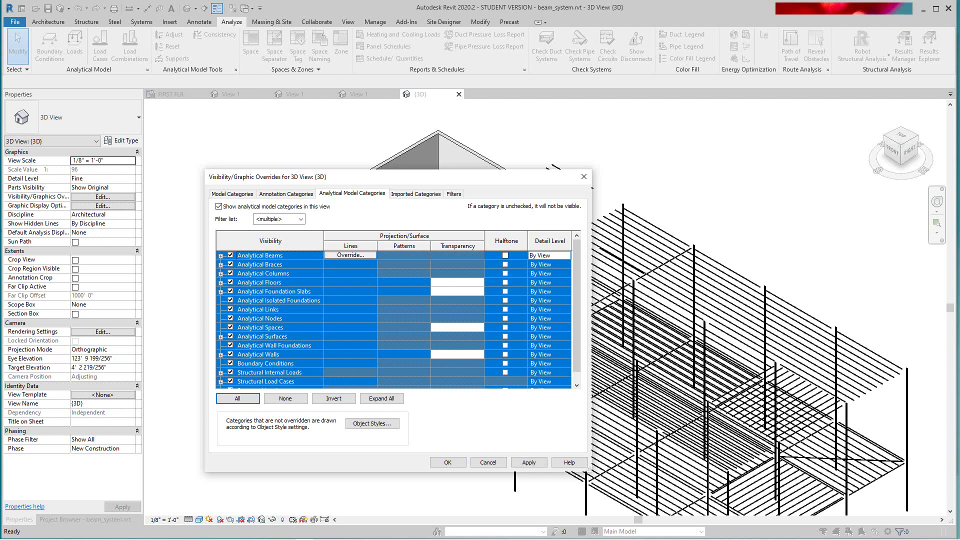
pyautogui.click(528, 462)
pyautogui.click(447, 462)
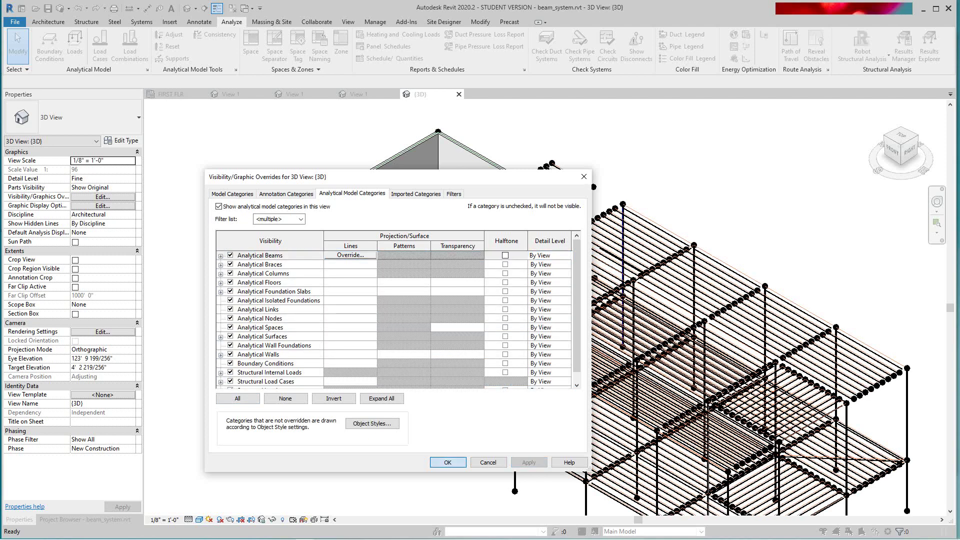
# Step: Examine the analytical nodes and lines of the columns and beam systems on both levels in 3D
pyautogui.scroll(-4, 650, 295)
pyautogui.moveTo(657, 294); pyautogui.dragTo(478, 253, button='middle')
pyautogui.scroll(1, 478, 253)
pyautogui.scroll(5, 578, 333)
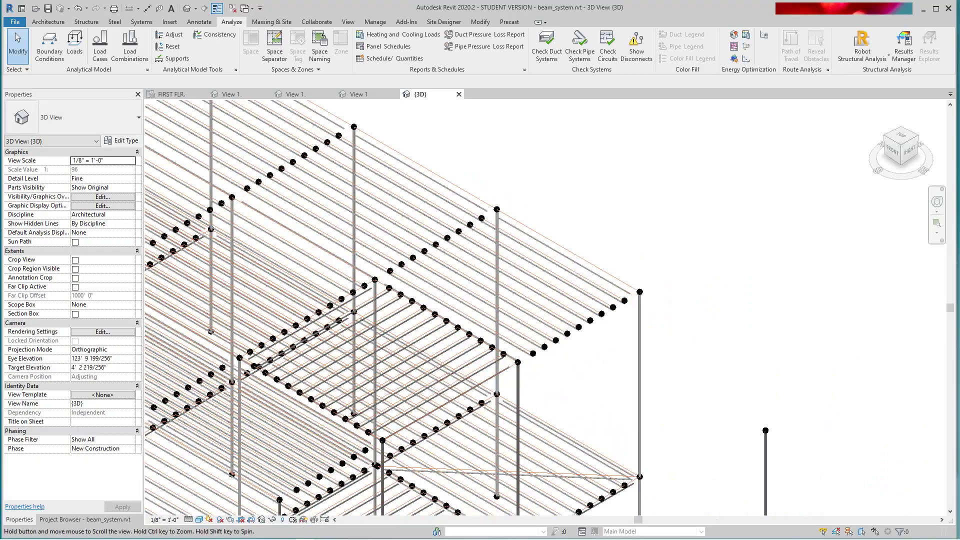
pyautogui.scroll(-3, 752, 287)
pyautogui.scroll(2, 466, 288)
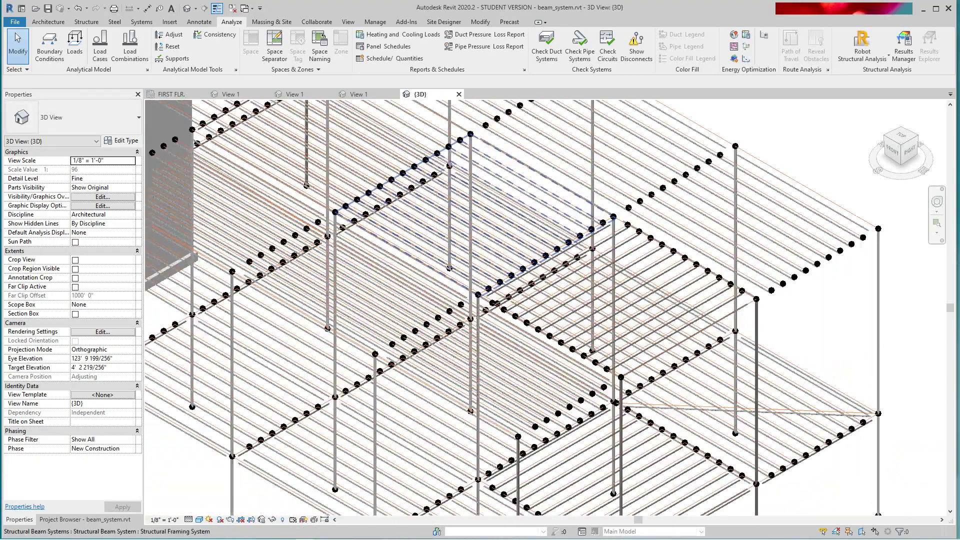
pyautogui.scroll(-2, 466, 288)
pyautogui.scroll(-3, 500, 280)
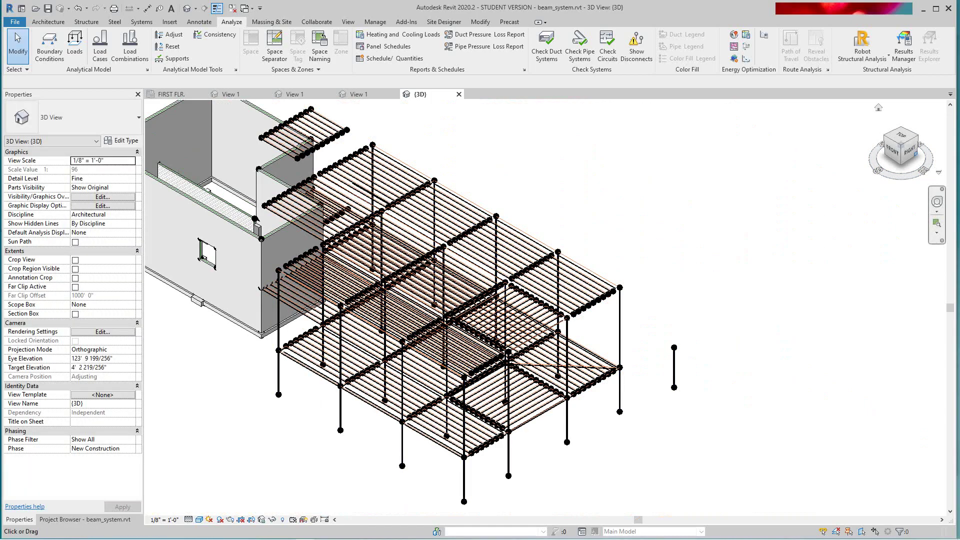
pyautogui.moveTo(909, 150)
pyautogui.mouseDown()
pyautogui.moveTo(870, 190)
pyautogui.moveTo(800, 117)
pyautogui.moveTo(835, 150)
pyautogui.moveTo(912, 160)
pyautogui.moveTo(915, 142)
pyautogui.mouseUp()
pyautogui.scroll(-1, 547, 143)
pyautogui.moveTo(547, 143); pyautogui.dragTo(697, 137, button='middle')
pyautogui.scroll(2, 674, 207)
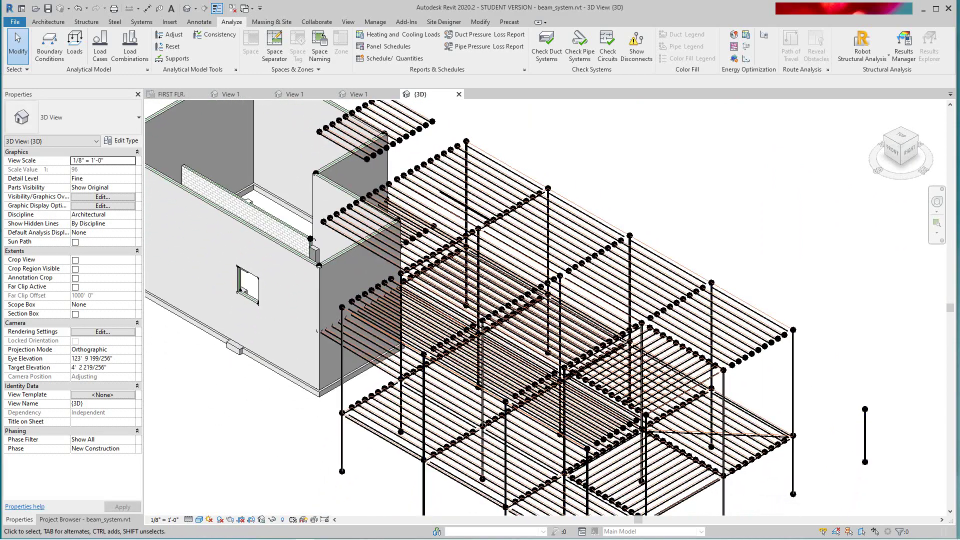
pyautogui.scroll(-2, 507, 210)
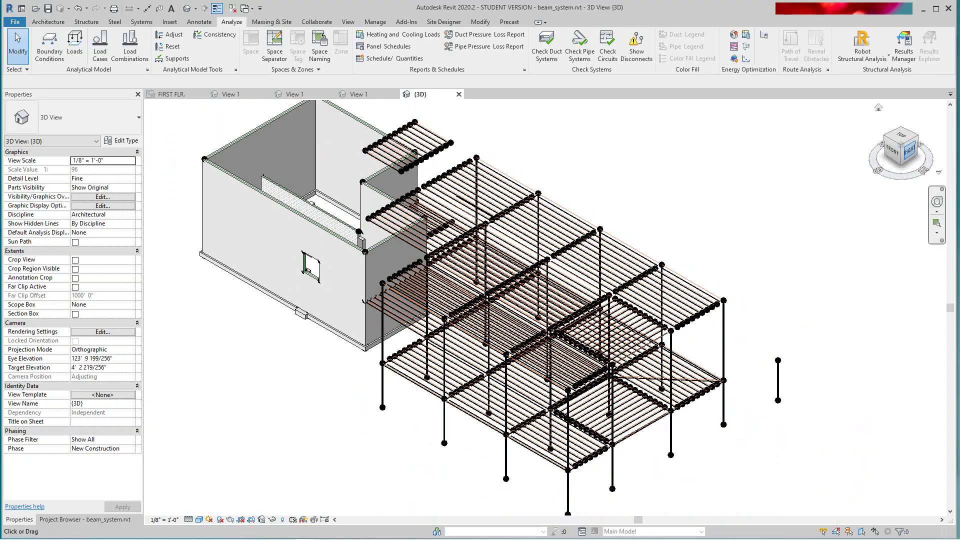
# Step: Inspect the loose P2000TX6_HG generic model beam near the concrete walls from the back and select it
pyautogui.moveTo(910, 149); pyautogui.dragTo(871, 151)
pyautogui.moveTo(878, 301); pyautogui.dragTo(600, 144, button='middle')
pyautogui.scroll(10, 600, 230)
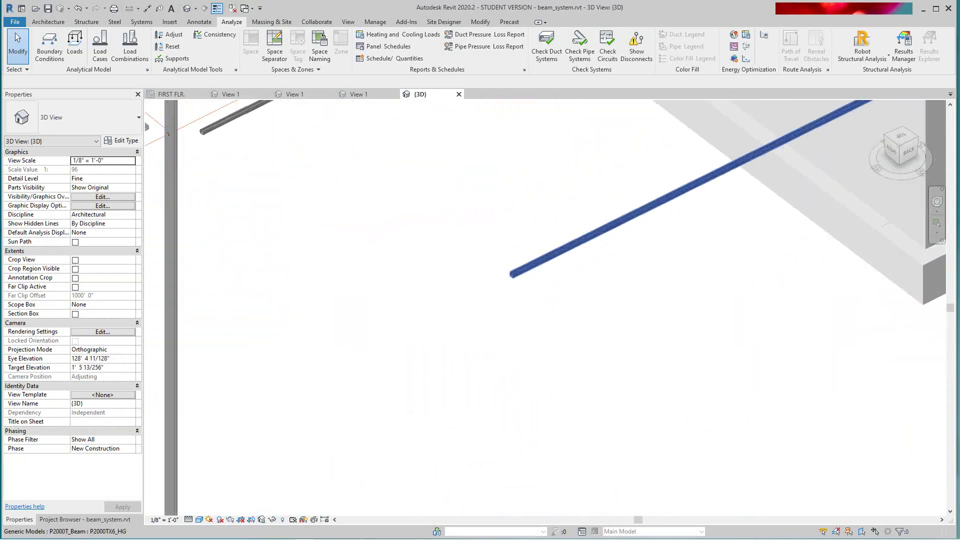
pyautogui.scroll(4, 563, 253)
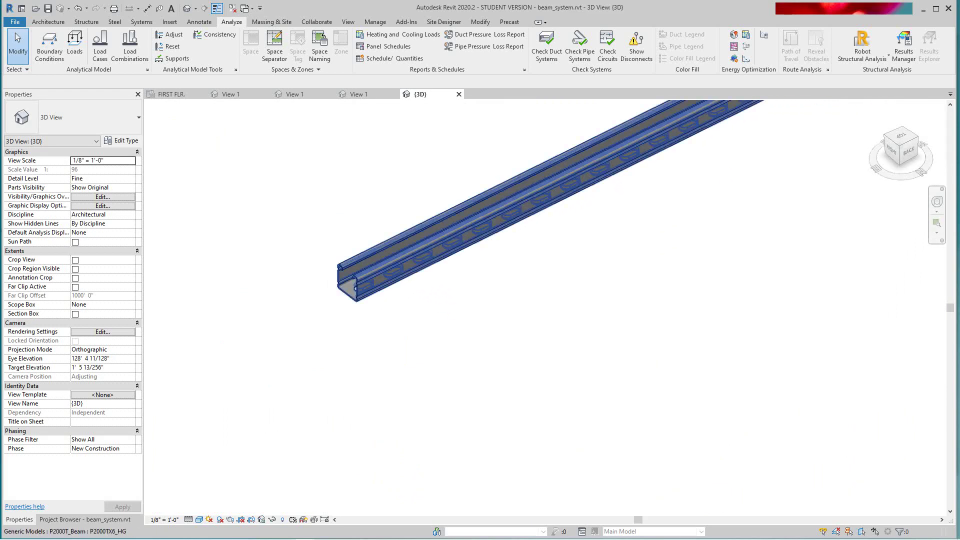
pyautogui.click(524, 199)
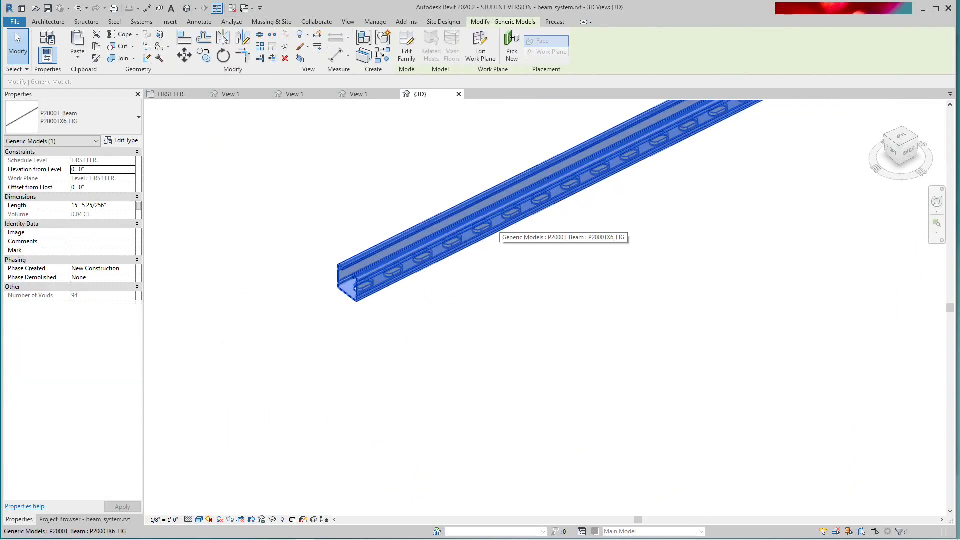
# Step: Examine the analytical nodes at the column bases and along the outer edge of the FIRST FLR. beam systems
pyautogui.scroll(-8, 533, 253)
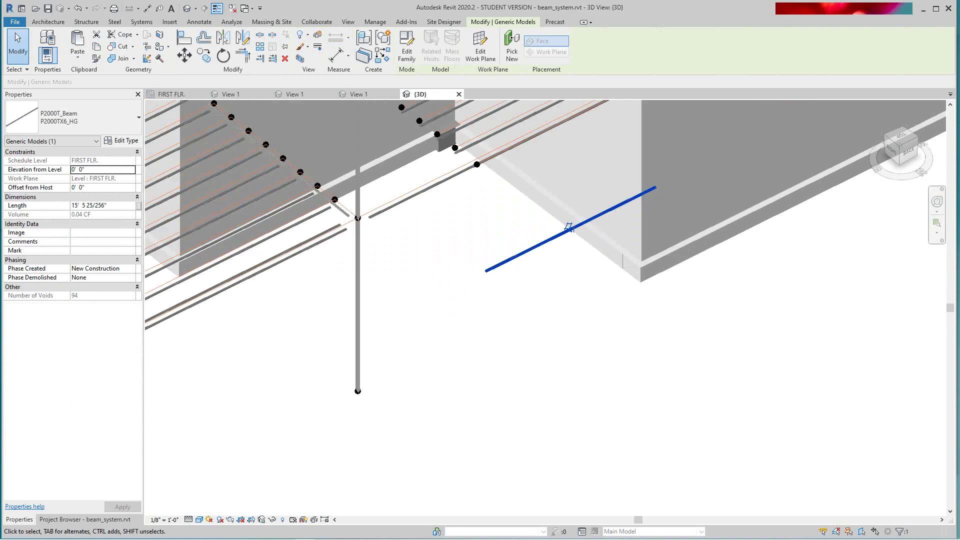
pyautogui.scroll(-6, 533, 253)
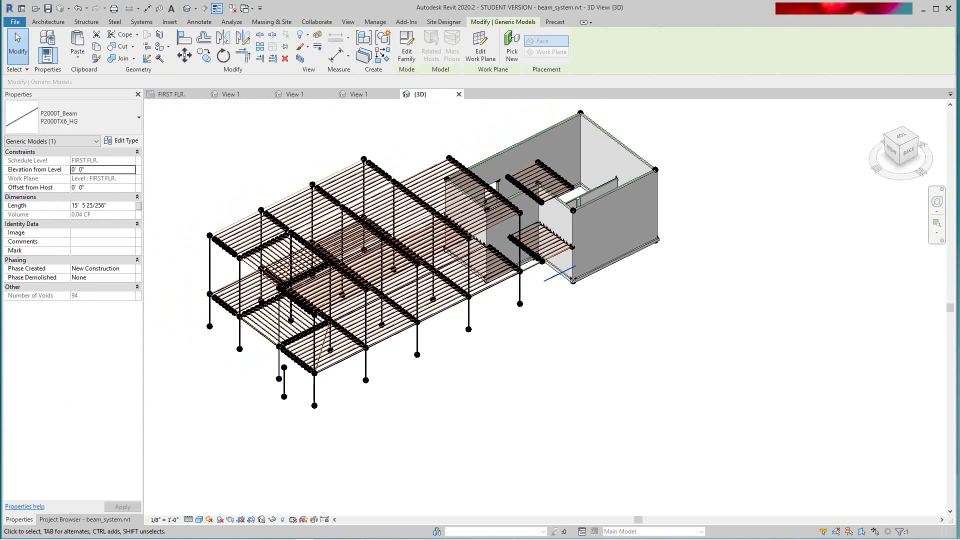
pyautogui.click(884, 138)
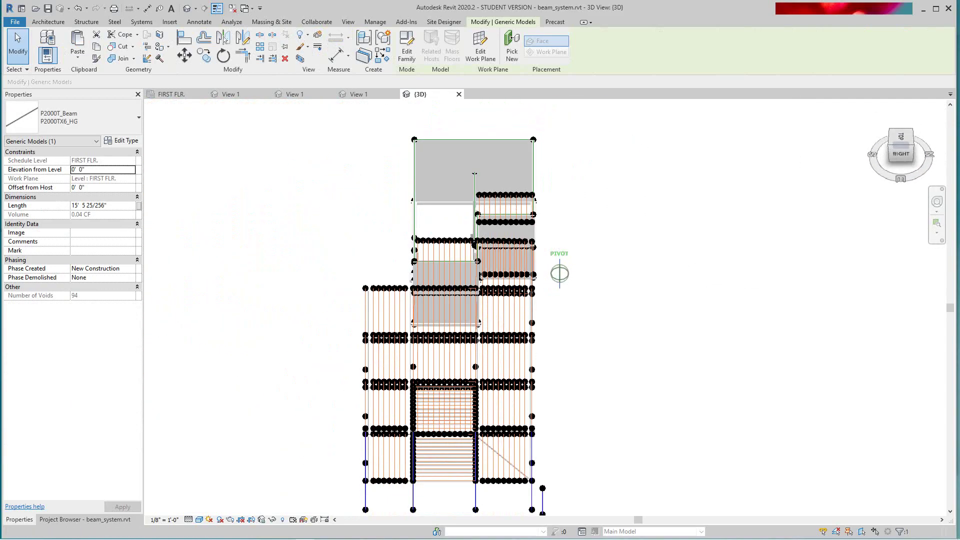
pyautogui.scroll(10, 580, 280)
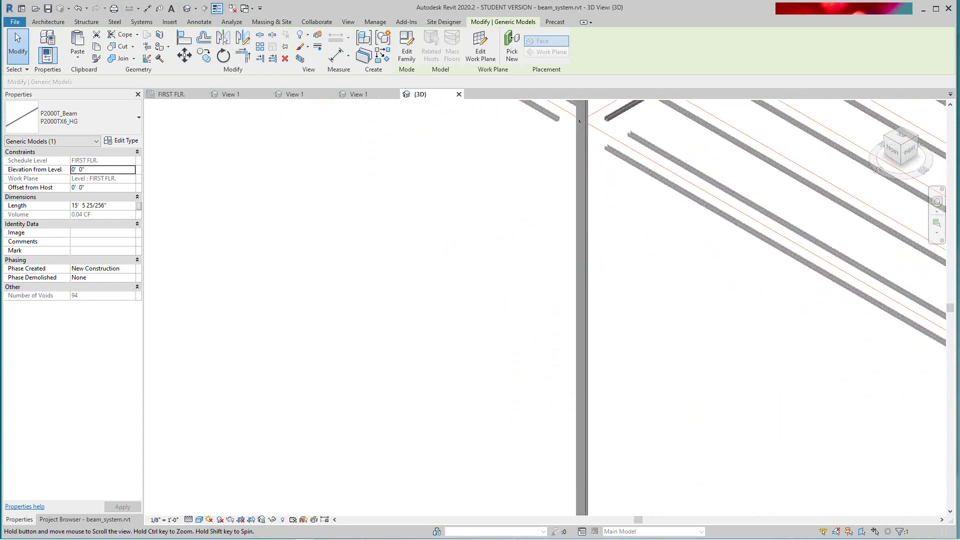
pyautogui.moveTo(600, 500); pyautogui.dragTo(487, 323, button='middle')
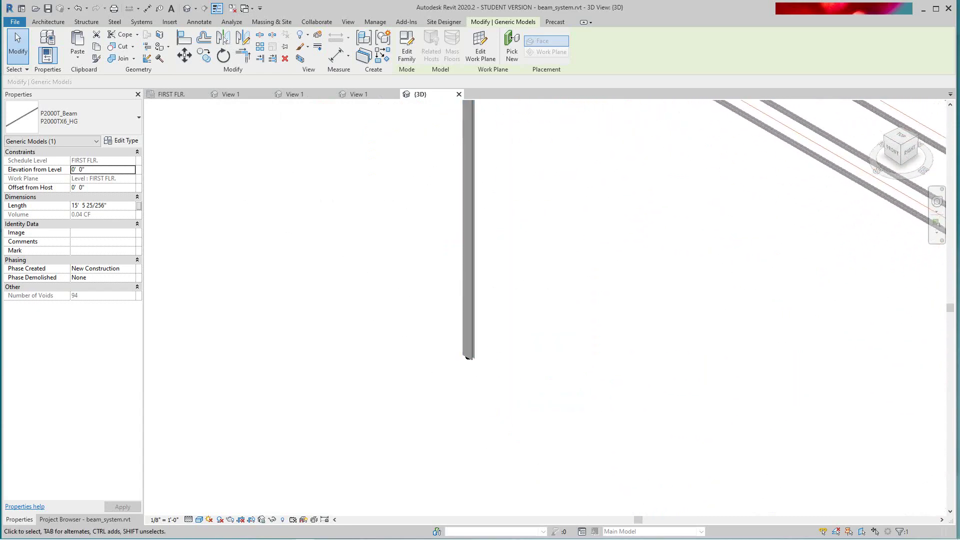
pyautogui.scroll(4, 485, 356)
pyautogui.scroll(-8, 580, 280)
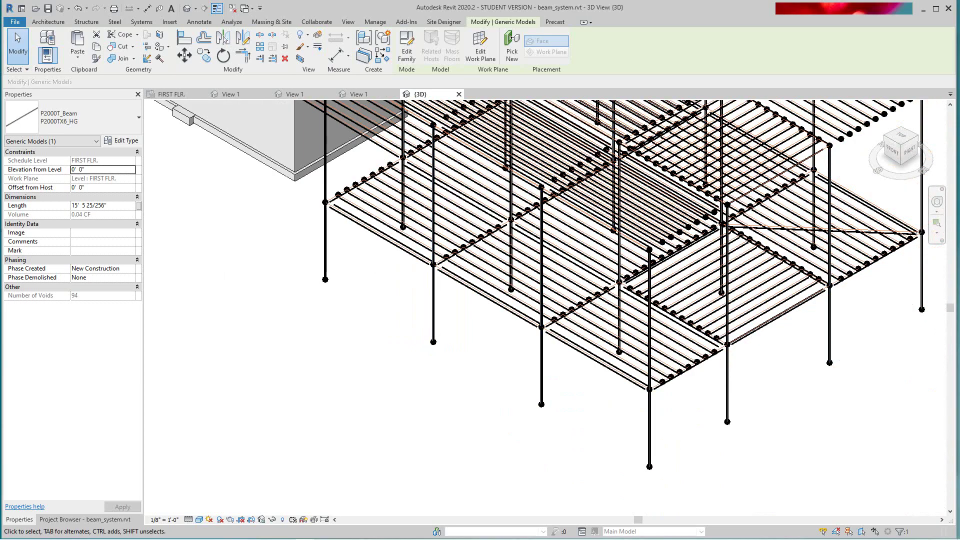
pyautogui.scroll(-1, 304, 206)
pyautogui.moveTo(303, 207); pyautogui.dragTo(324, 283, button='middle')
pyautogui.scroll(5, 323, 282)
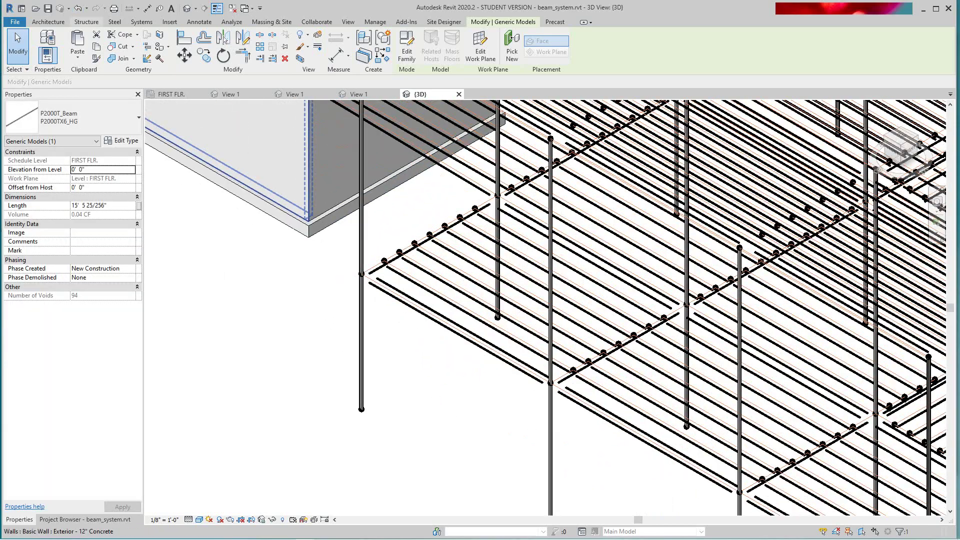
# Step: Review the load combinations in the structural settings and leave them without changes
pyautogui.click(199, 22)
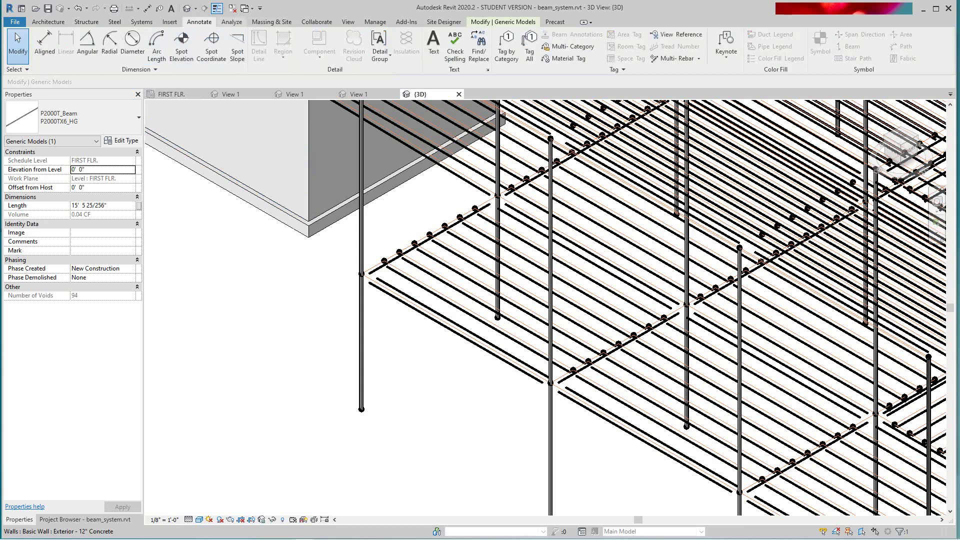
pyautogui.click(231, 22)
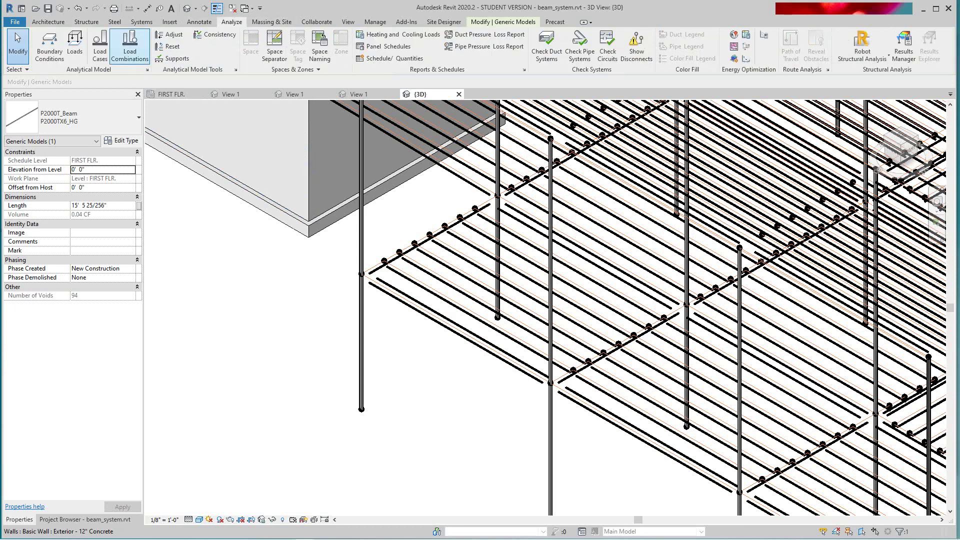
pyautogui.click(130, 50)
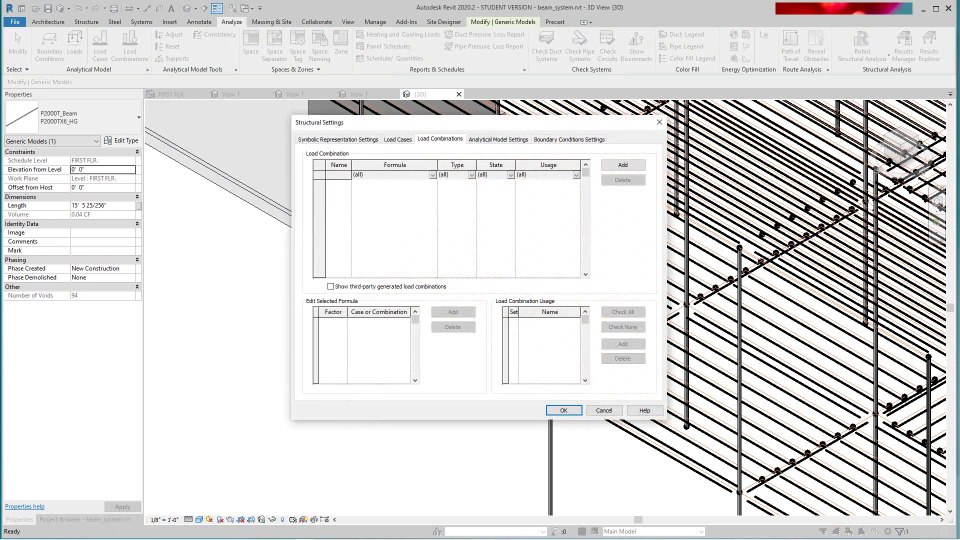
pyautogui.click(603, 410)
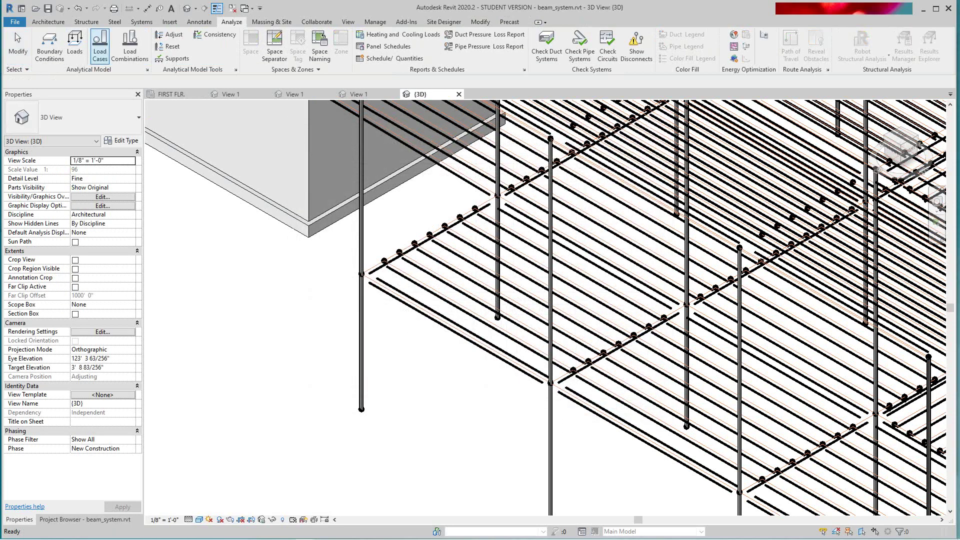
# Step: Review the load cases and load natures in the structural settings and leave them without changes
pyautogui.click(100, 46)
pyautogui.click(100, 47)
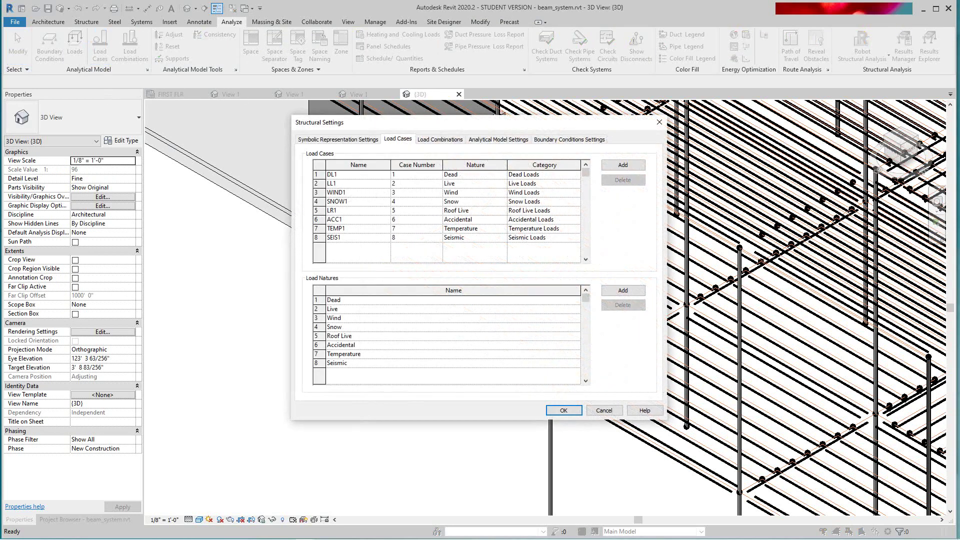
pyautogui.click(604, 410)
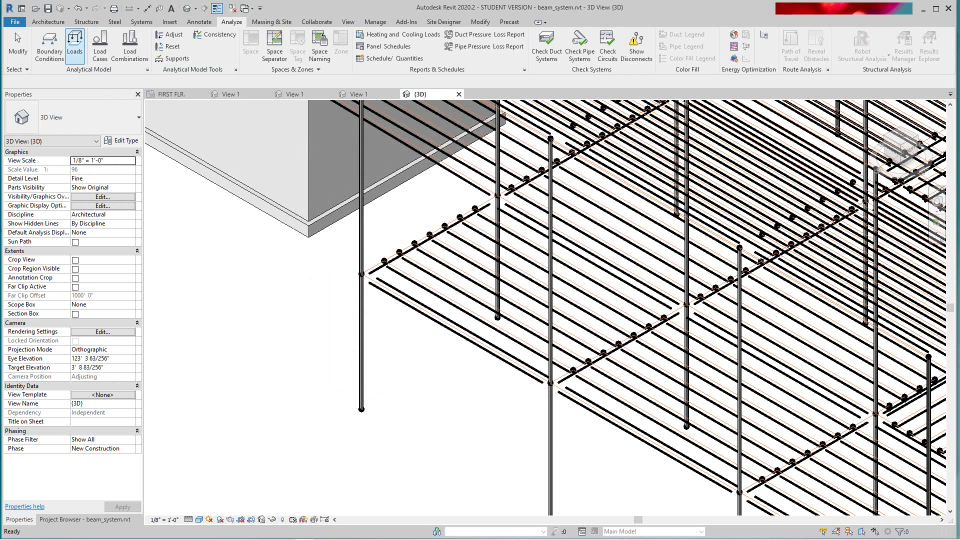
# Step: Place a DL1 point load with Fz of -1.00 kip at the base of the outer corner column nearest the concrete walls
pyautogui.click(75, 47)
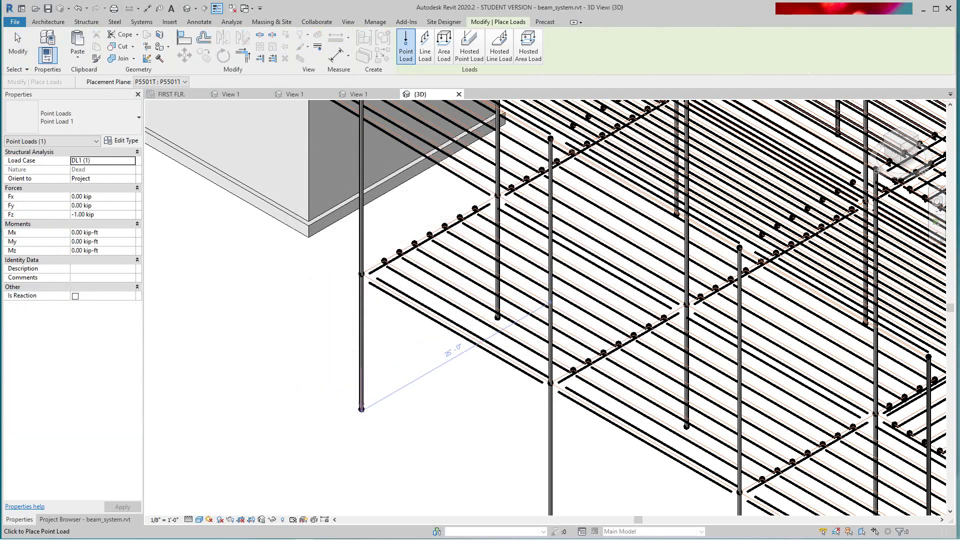
pyautogui.scroll(3, 361, 408)
pyautogui.scroll(3, 361, 407)
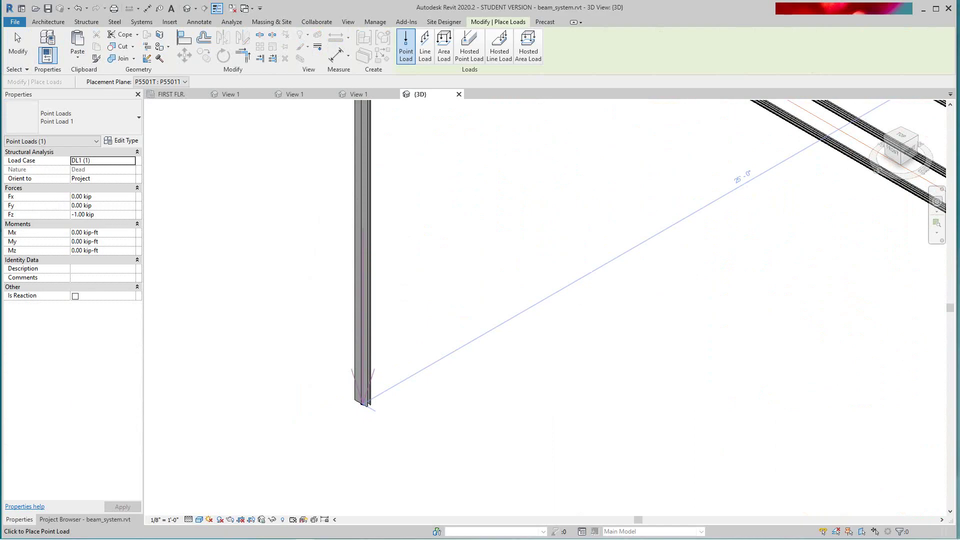
pyautogui.click(364, 403)
pyautogui.scroll(-4, 296, 429)
pyautogui.moveTo(452, 436); pyautogui.dragTo(454, 387, button='middle')
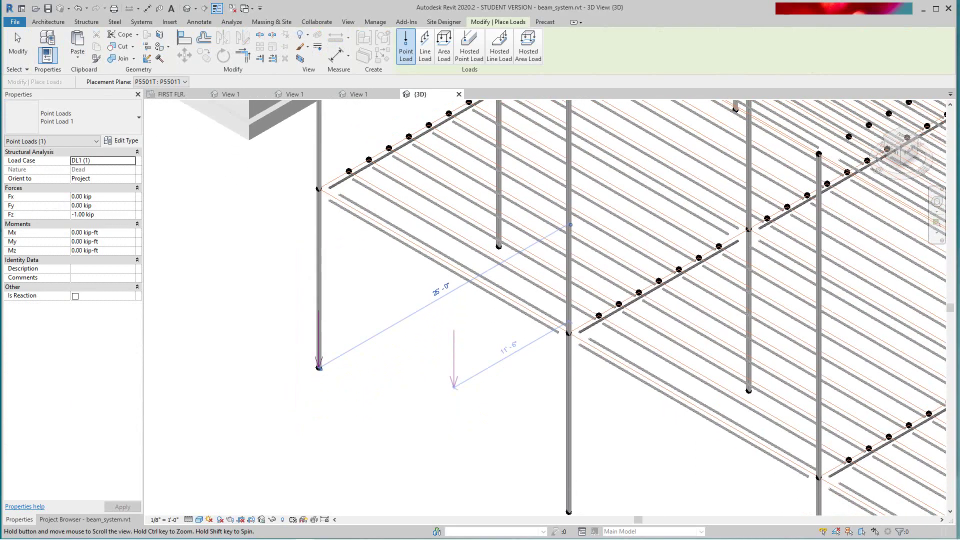
pyautogui.moveTo(542, 423); pyautogui.dragTo(475, 414, button='middle')
pyautogui.press('Escape')
# Step: Examine the whole framing model in 3D, including the columns, both beam system levels and the adjoining concrete walls
pyautogui.scroll(1, 525, 381)
pyautogui.scroll(-5, 475, 414)
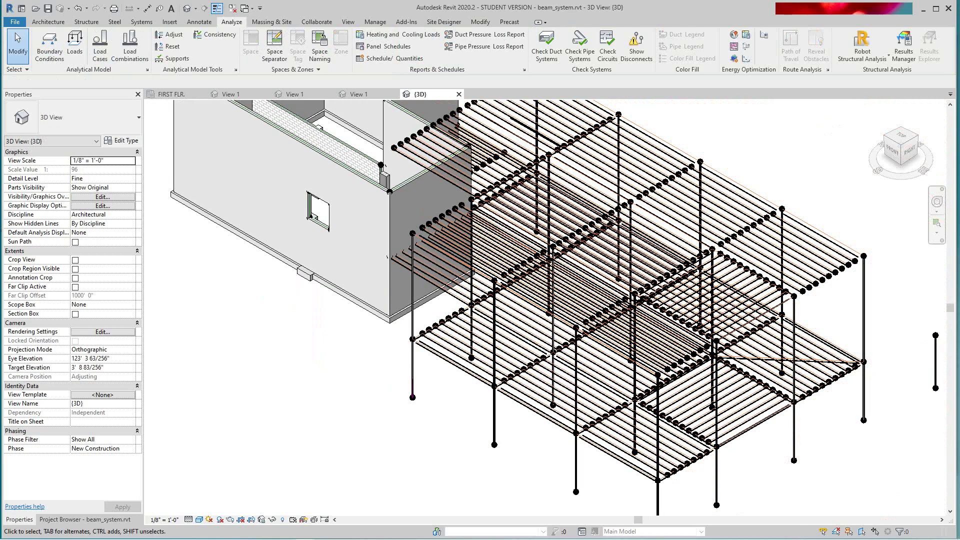
pyautogui.scroll(-2, 411, 445)
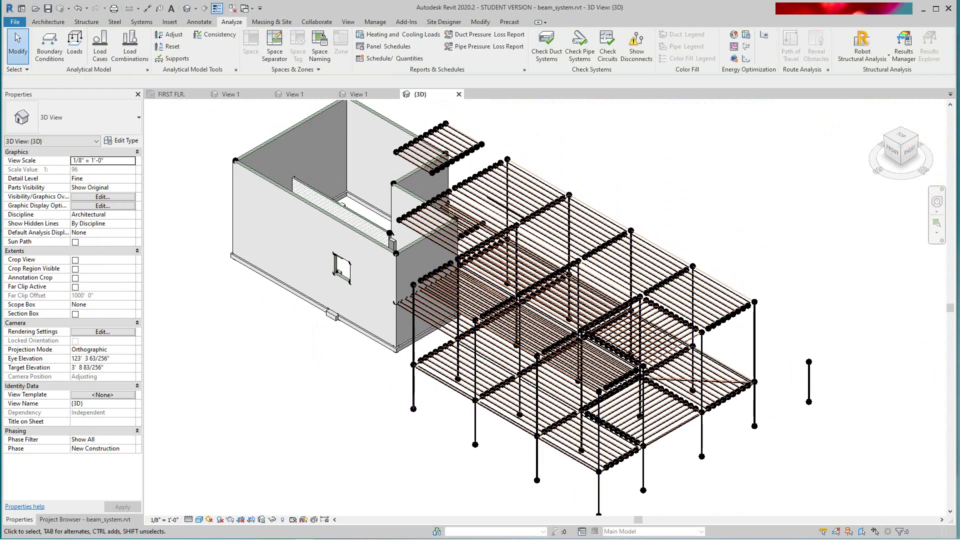
pyautogui.rightClick(324, 221)
pyautogui.click(332, 234)
pyautogui.moveTo(332, 234); pyautogui.dragTo(343, 277, button='middle')
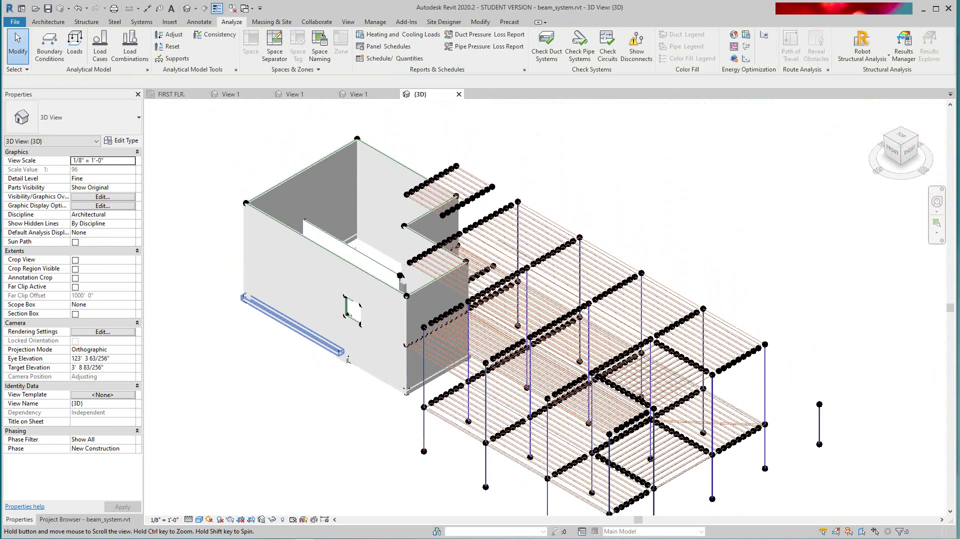
pyautogui.scroll(-2, 483, 487)
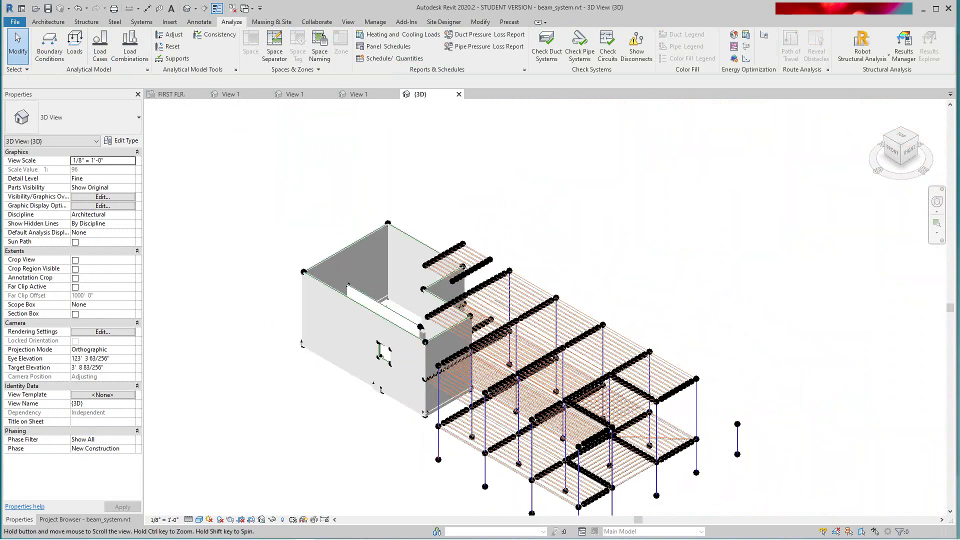
pyautogui.moveTo(779, 340); pyautogui.dragTo(788, 258, button='middle')
pyautogui.scroll(2, 762, 275)
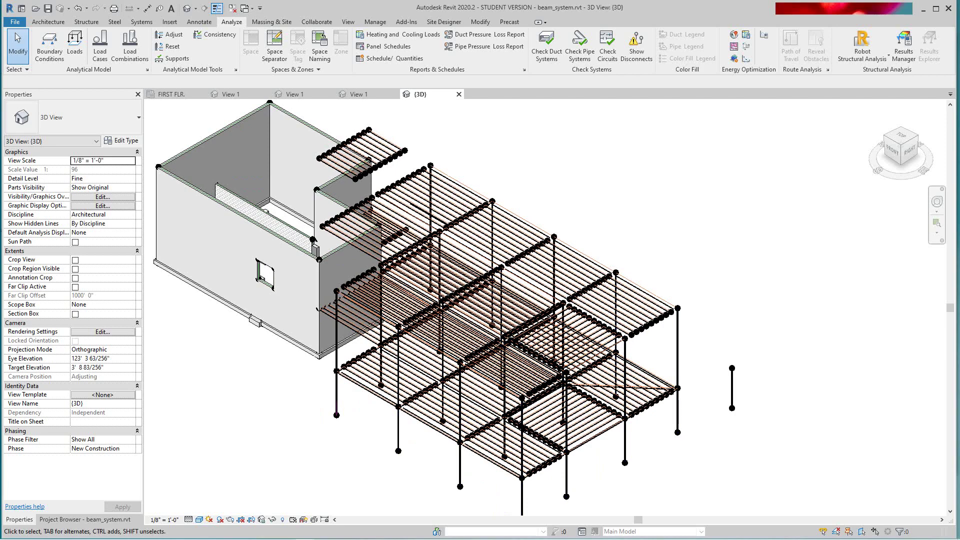
pyautogui.moveTo(450, 300); pyautogui.dragTo(514, 285, button='middle')
pyautogui.moveTo(323, 532)
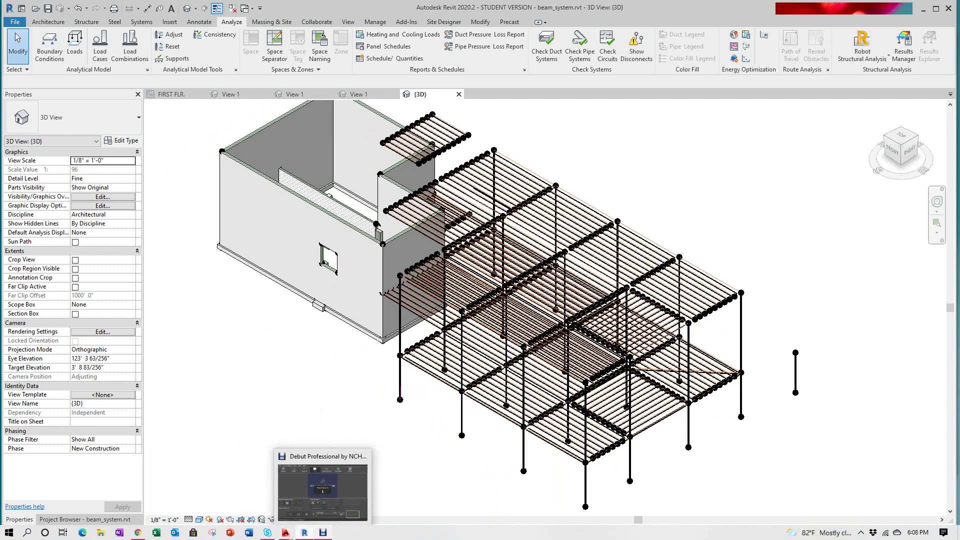
pyautogui.click(323, 490)
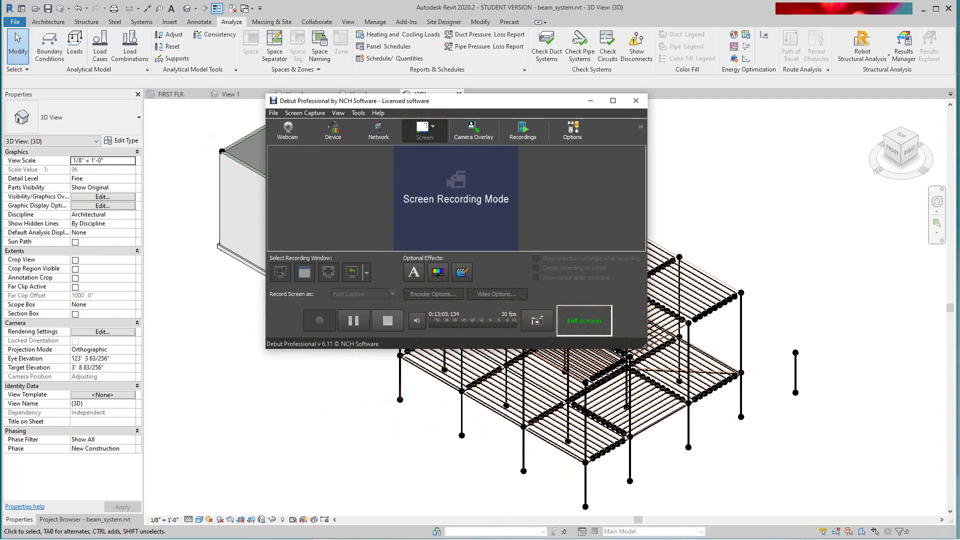